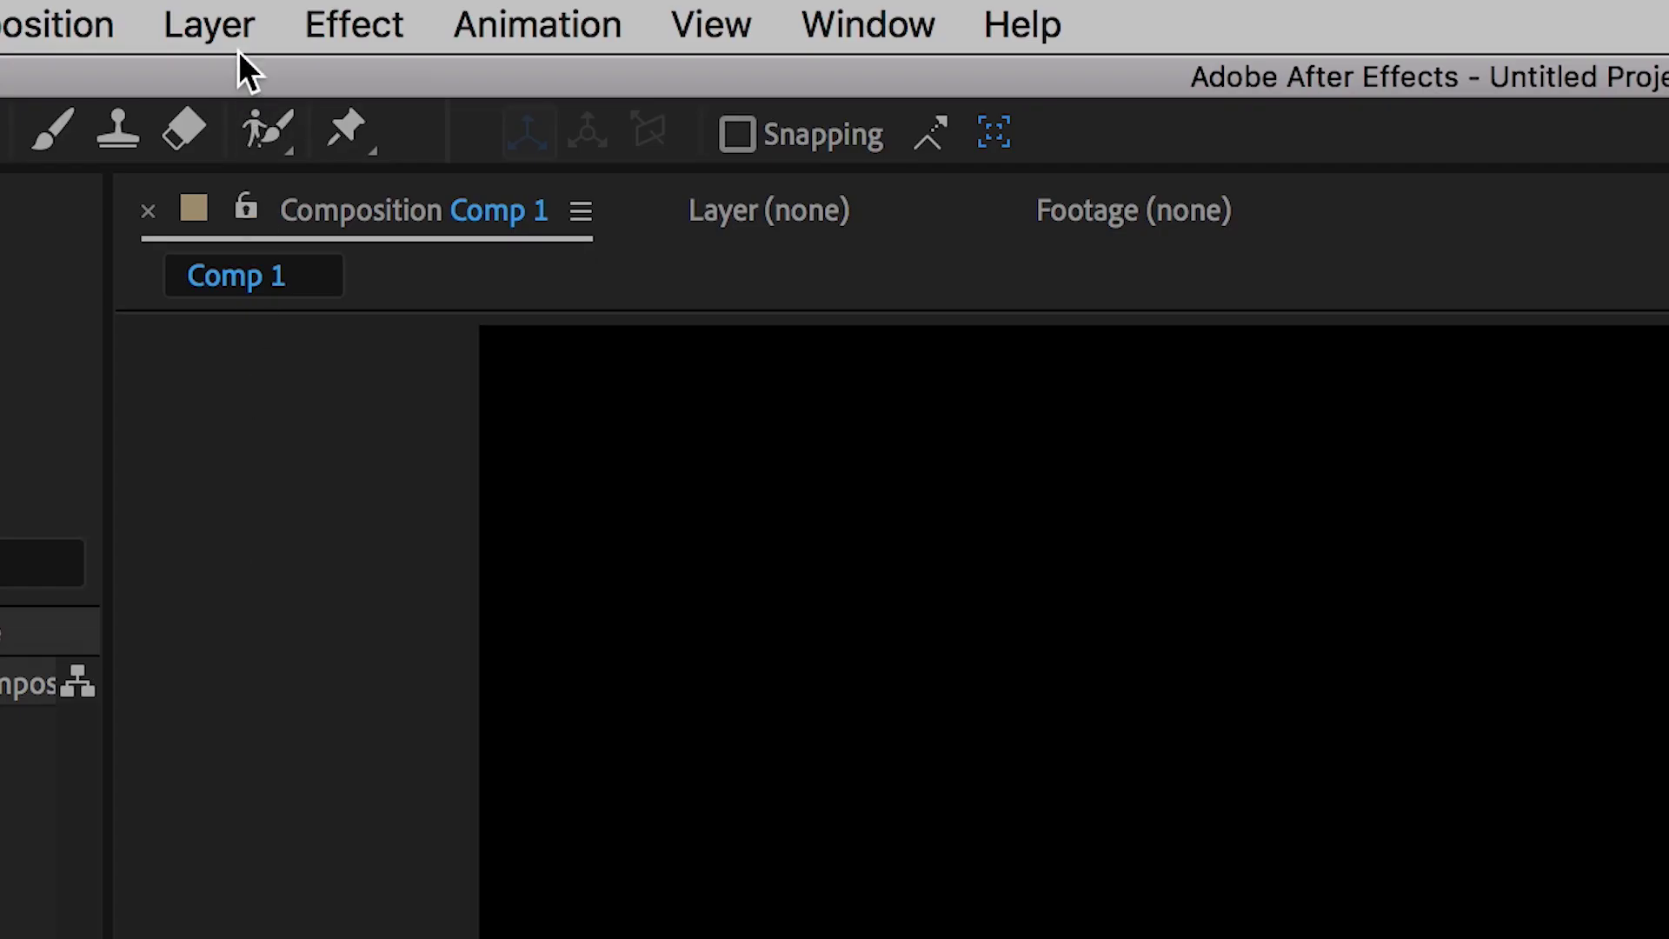
# Create a new full-frame solid coloured yellow FFEE00 in Comp 1
pyautogui.click(367, 18)
pyautogui.moveTo(385, 36)
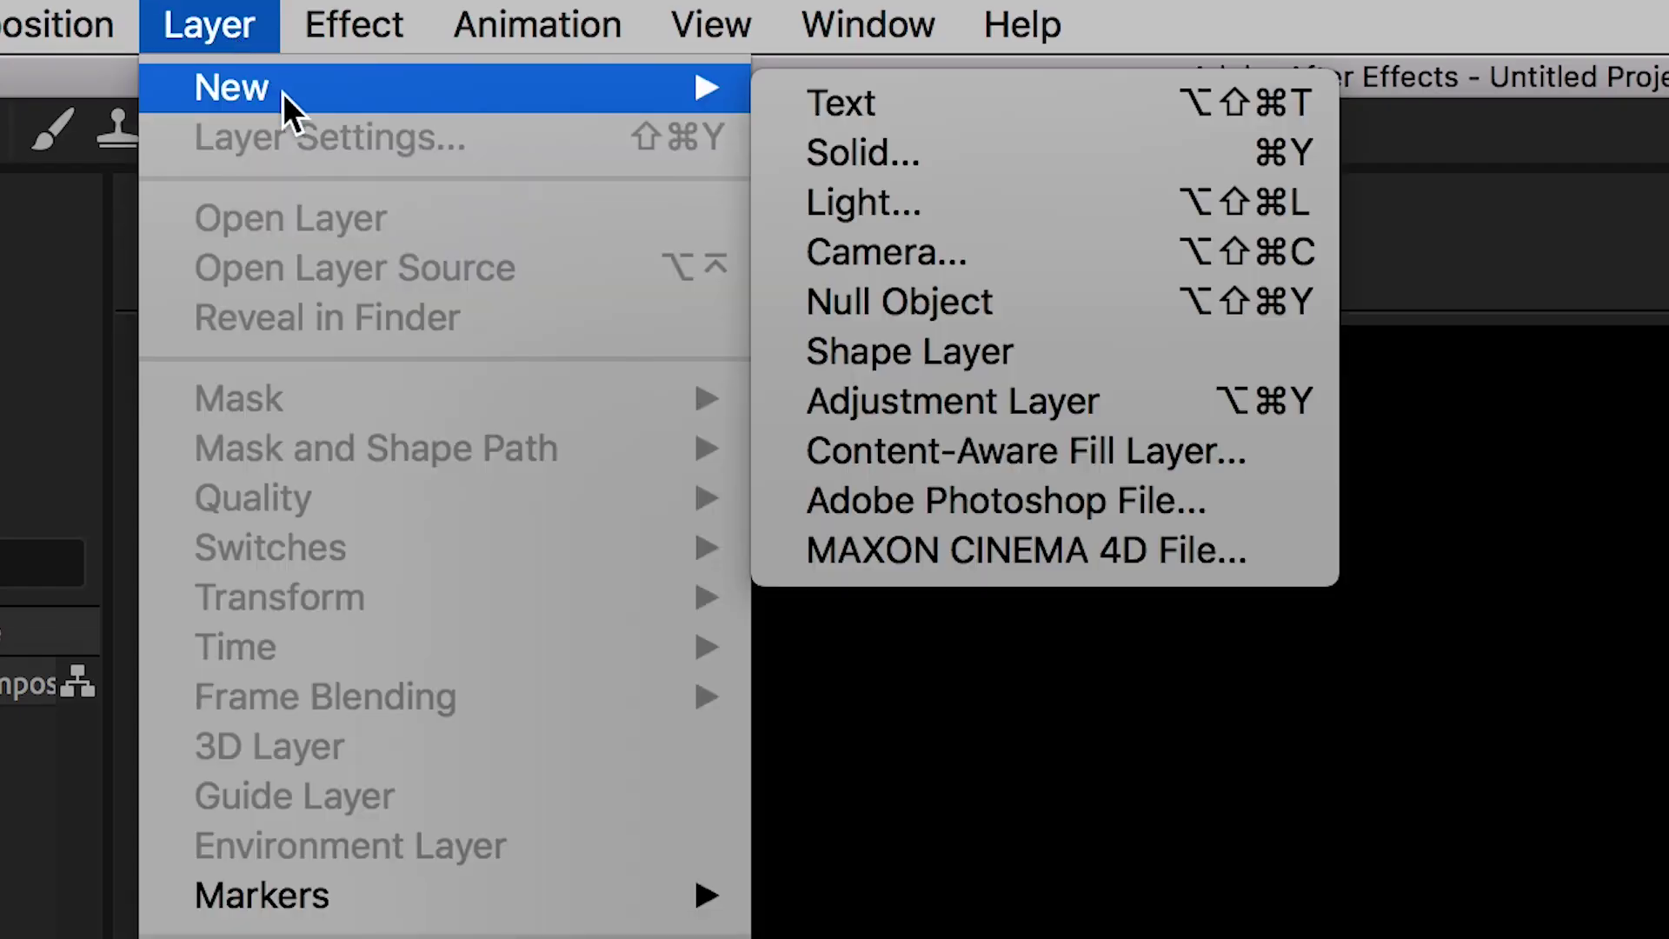
pyautogui.press('Right')
pyautogui.press('Down')
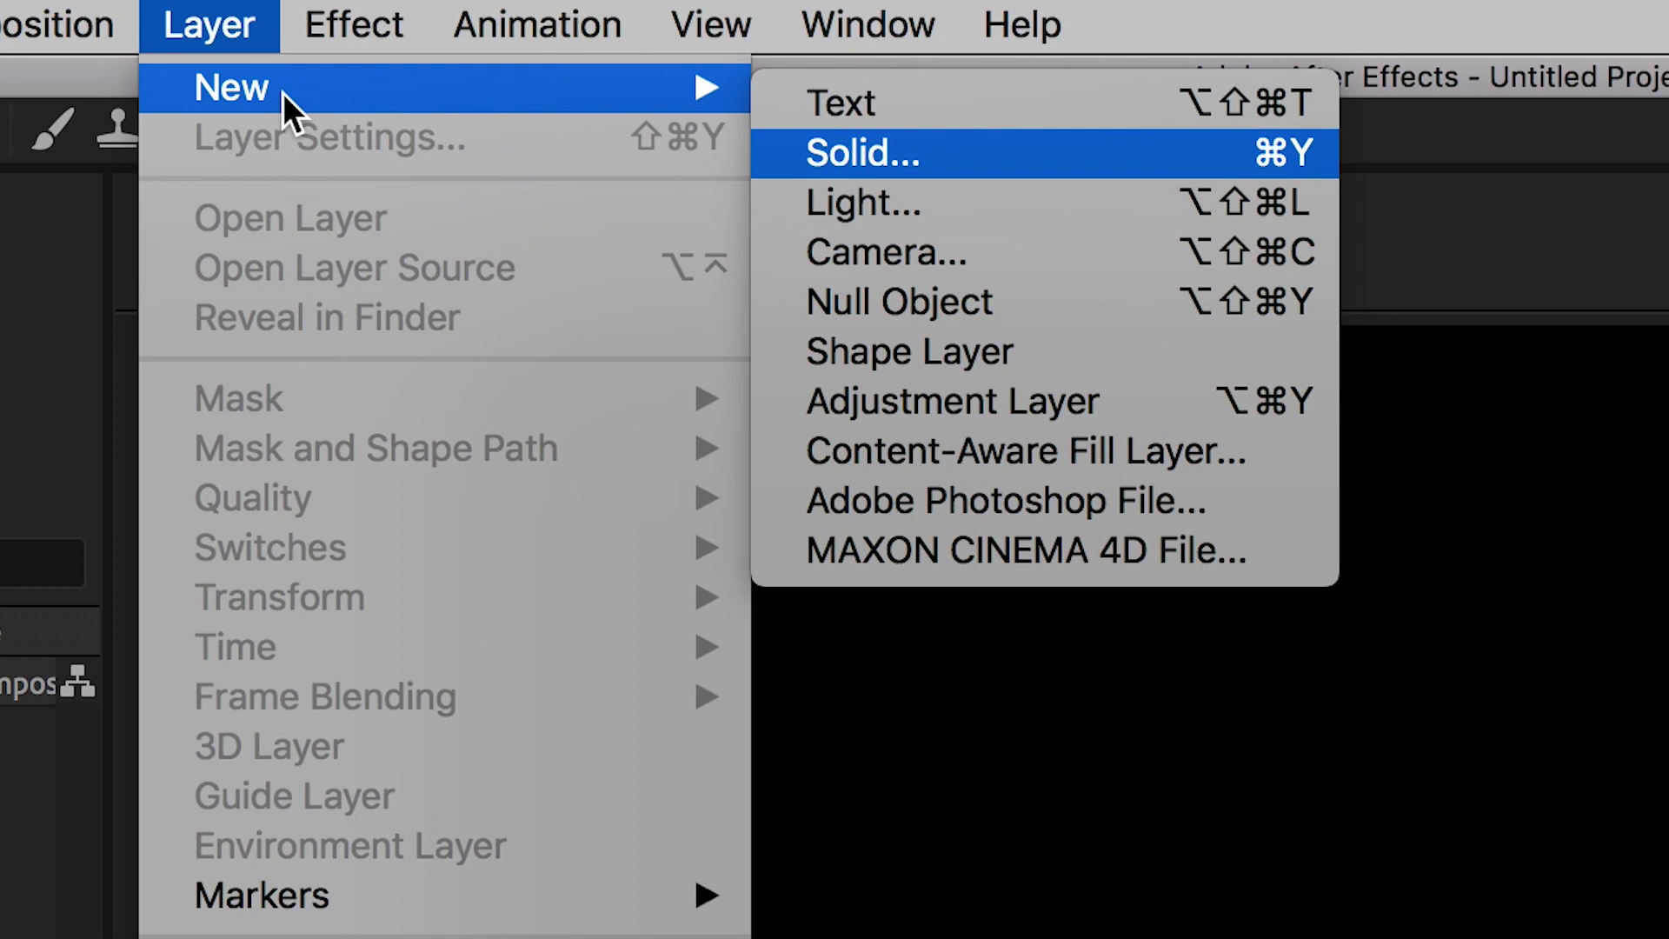
pyautogui.press('Return')
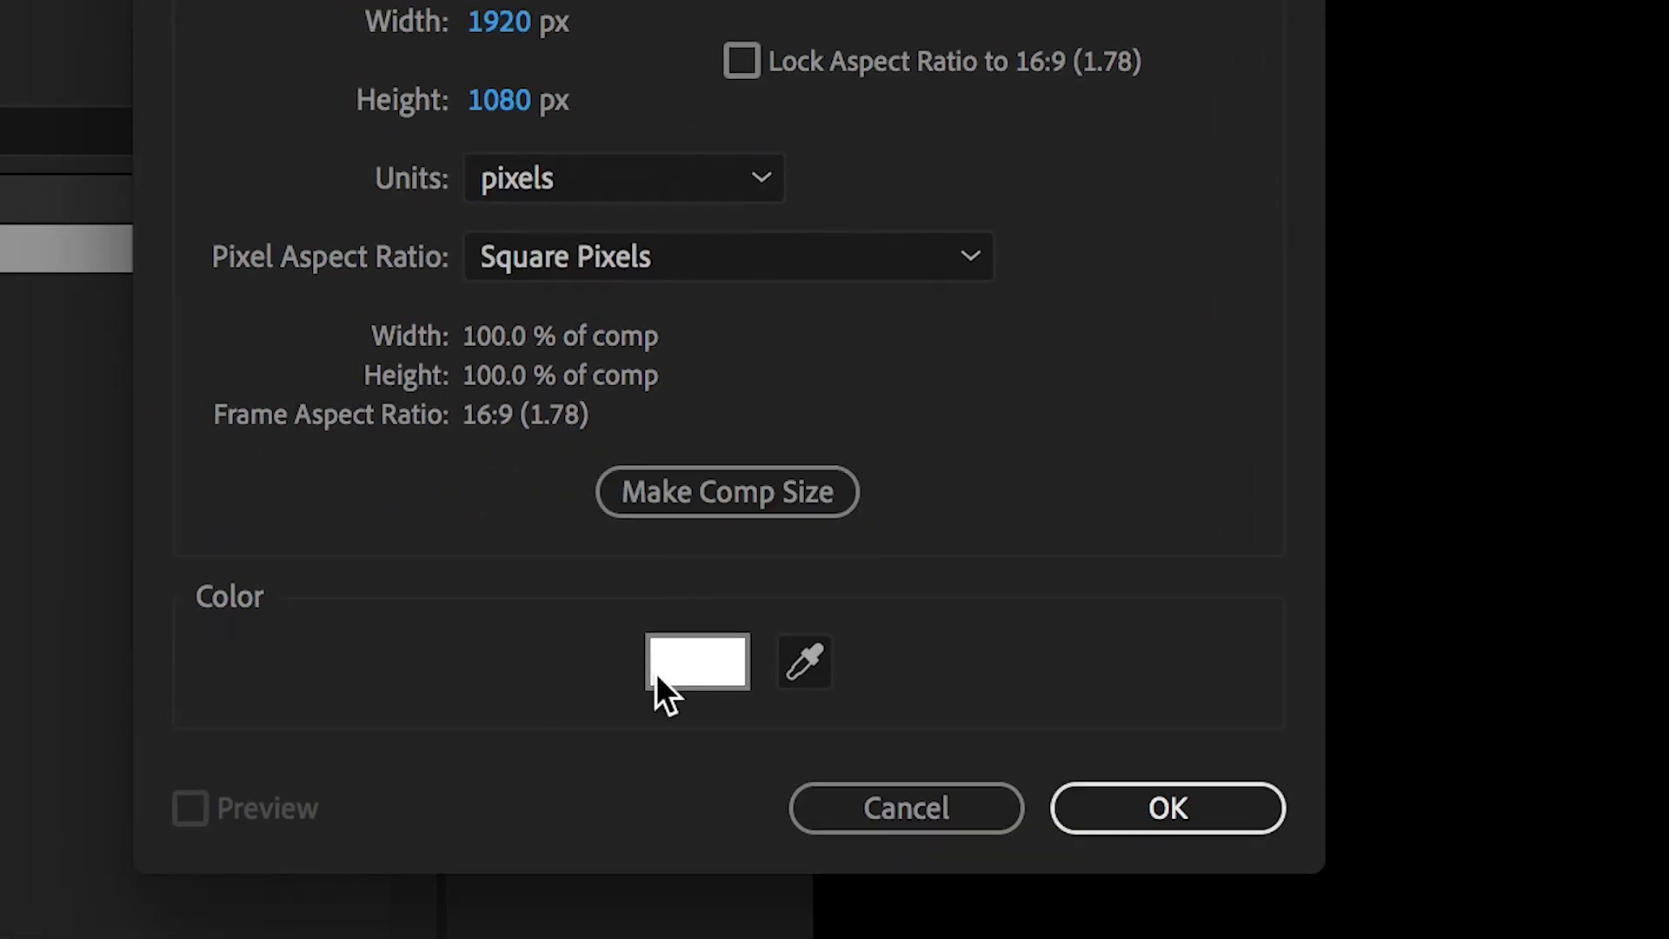
pyautogui.click(656, 671)
pyautogui.moveTo(913, 634); pyautogui.dragTo(916, 760)
pyautogui.moveTo(660, 759); pyautogui.dragTo(934, 129)
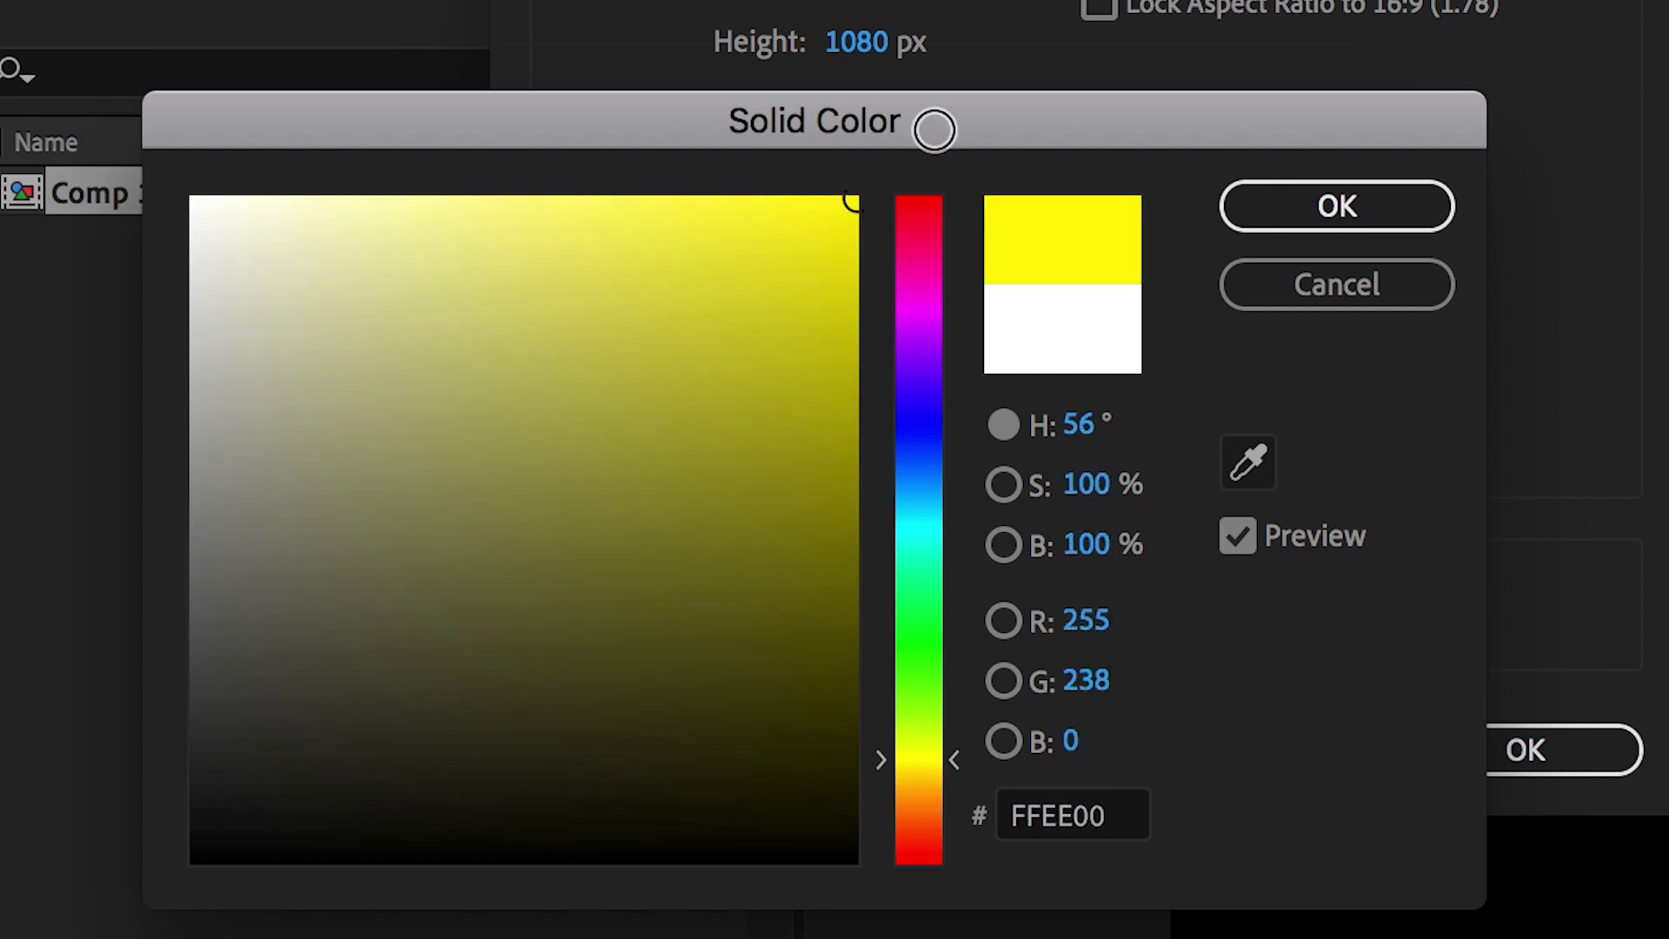
pyautogui.click(1286, 211)
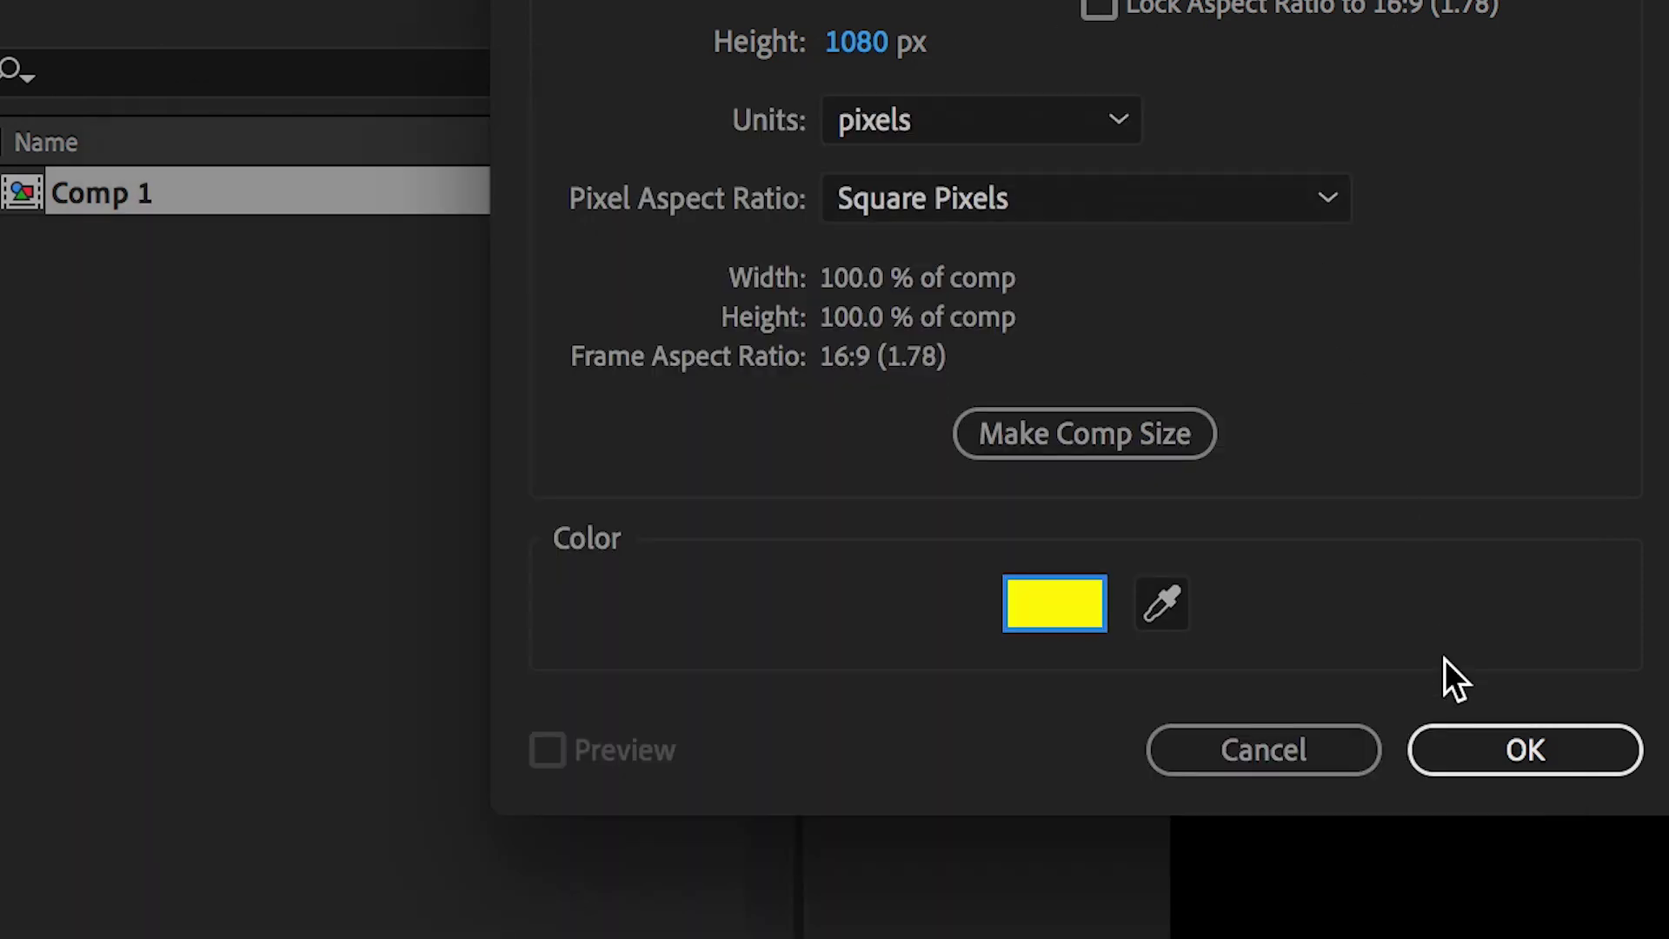
pyautogui.click(1439, 753)
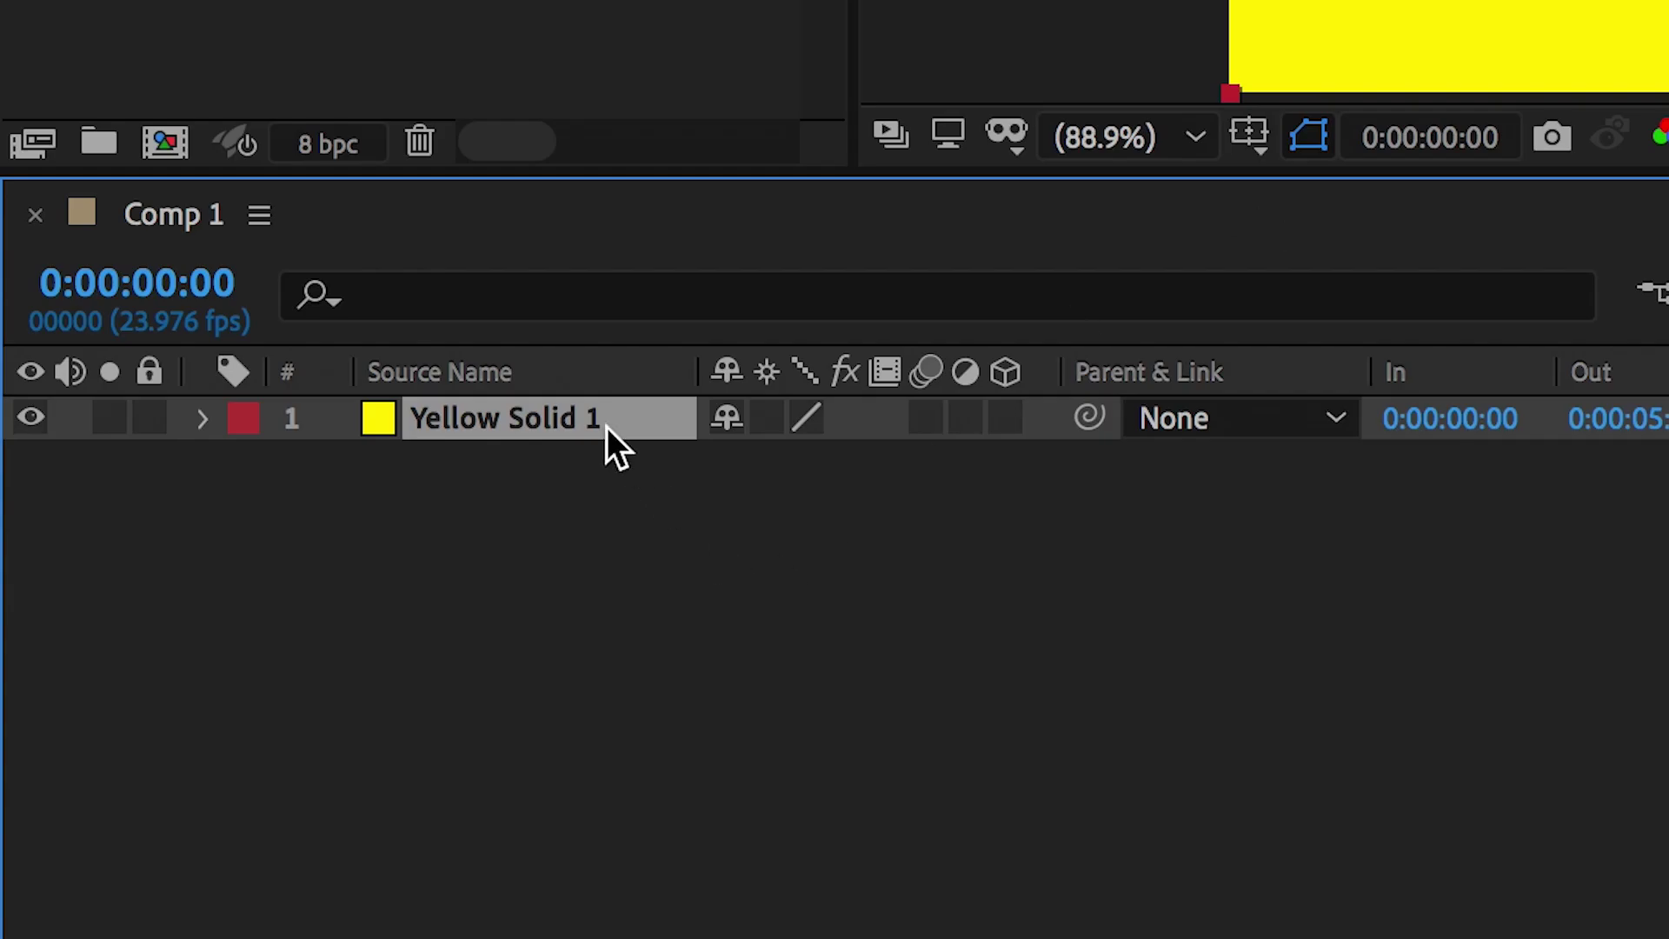
# Twirl open Yellow Solid 1 in the timeline to reveal its Transform group
pyautogui.click(202, 419)
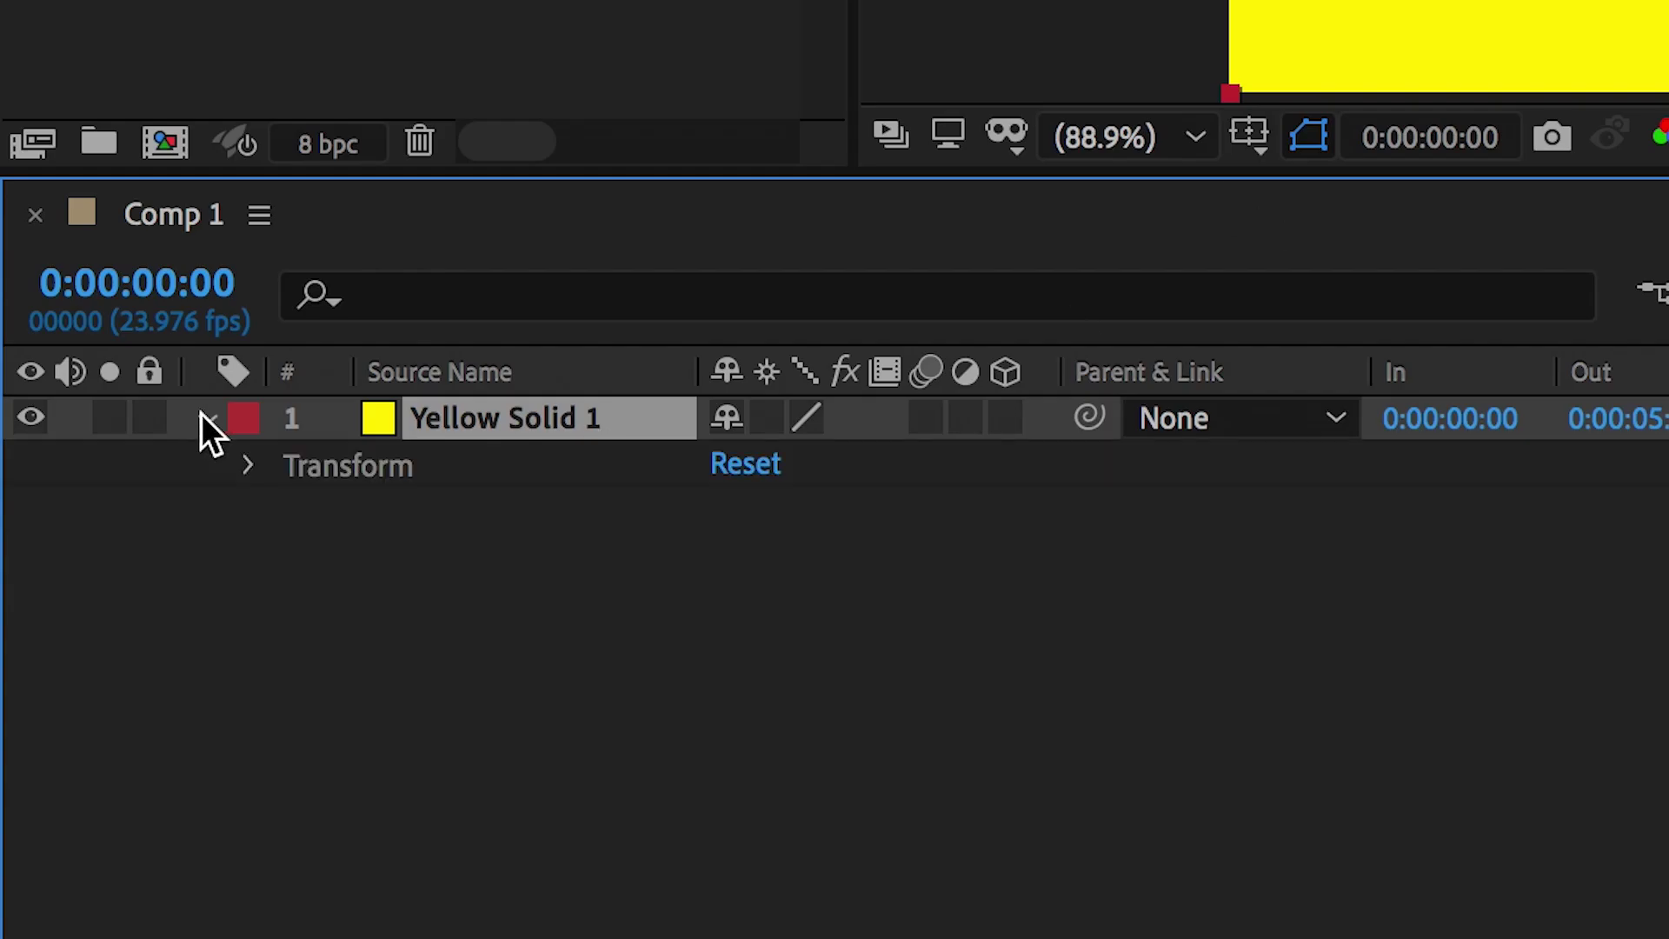
# Move Yellow Solid 1's anchor point to its bottom-left corner at 0,1080
pyautogui.click(247, 470)
pyautogui.click(393, 473)
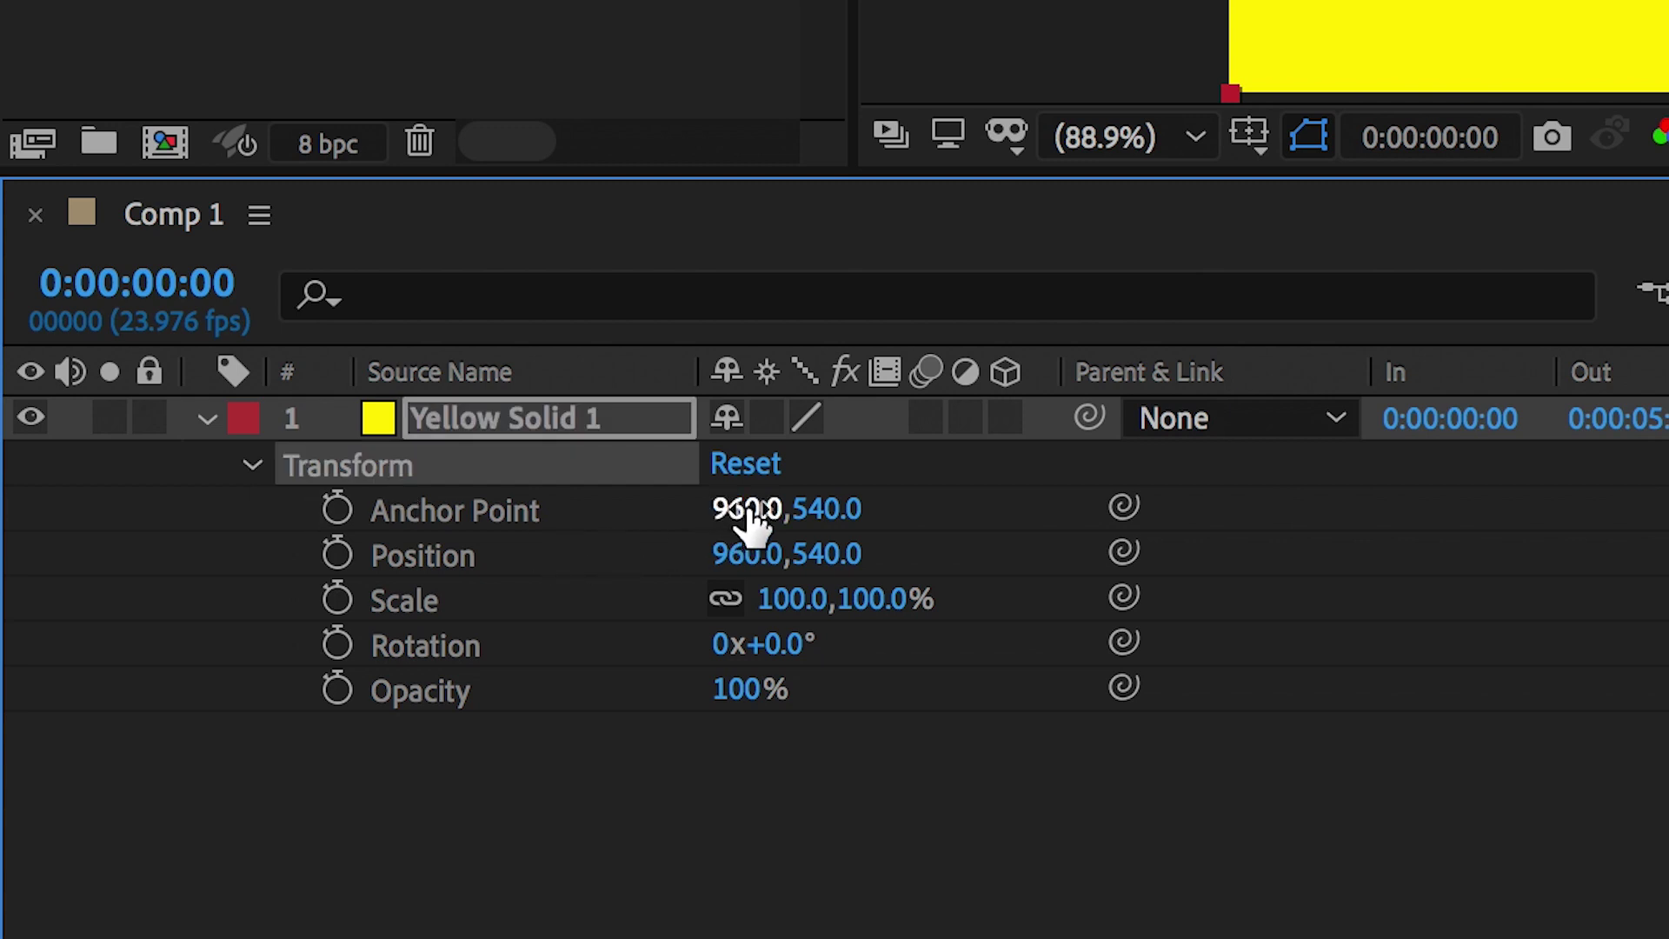
pyautogui.moveTo(747, 513); pyautogui.dragTo(37, 534)
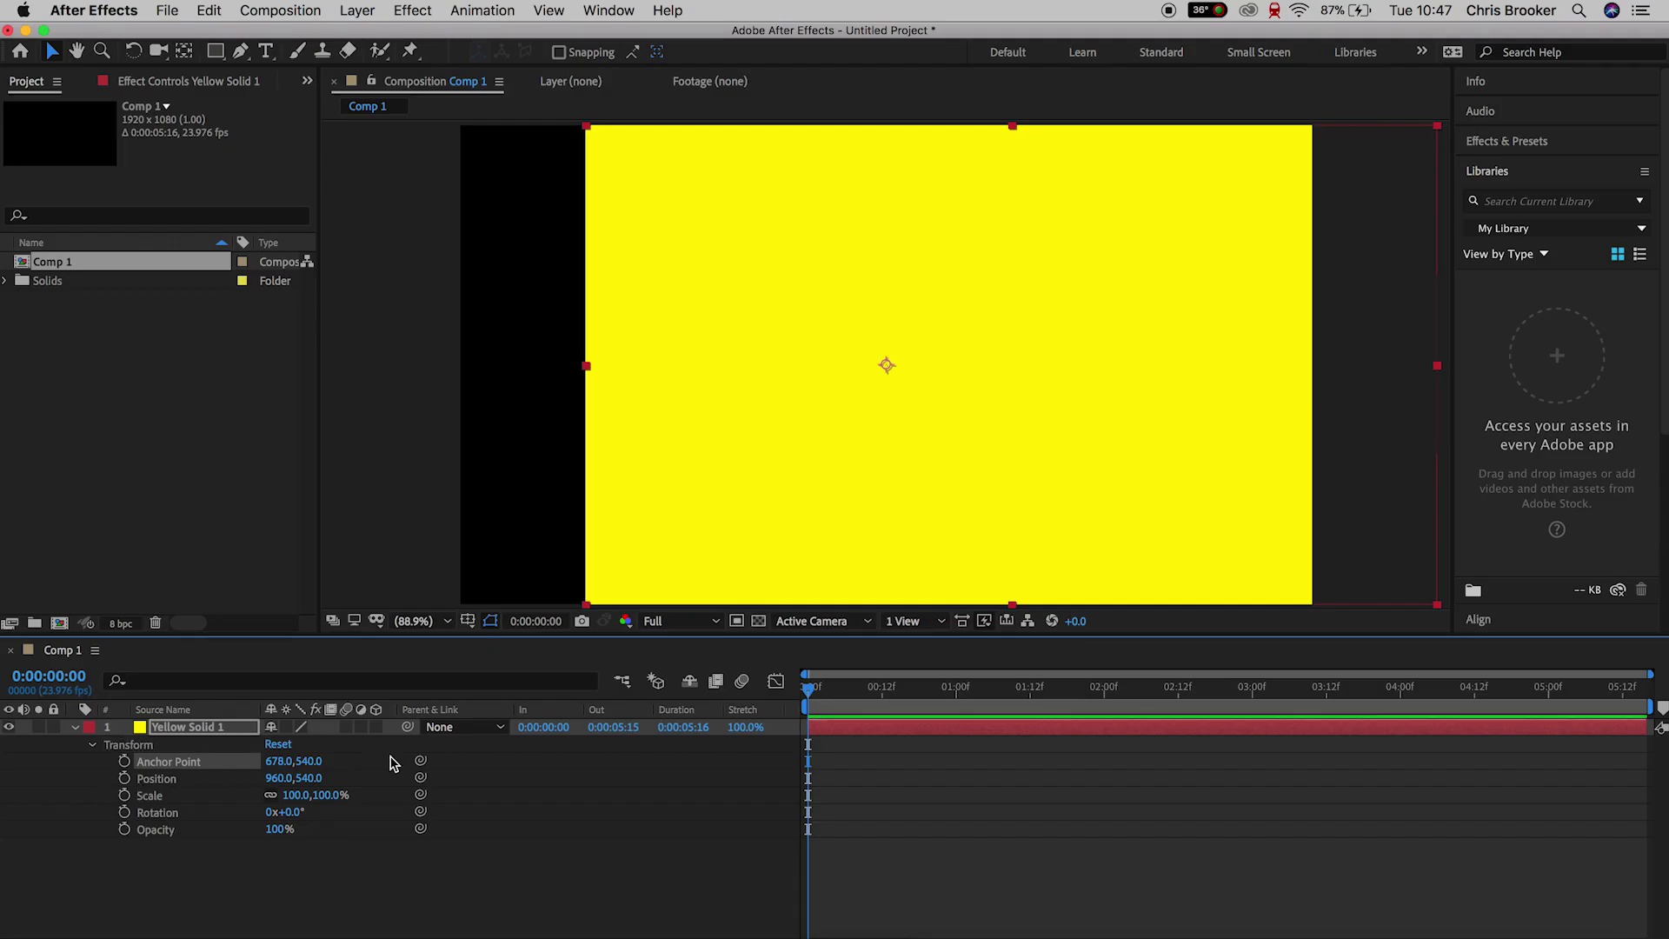
pyautogui.moveTo(279, 763); pyautogui.dragTo(19, 770)
pyautogui.moveTo(272, 763); pyautogui.dragTo(177, 764)
pyautogui.scroll(5, 891, 366)
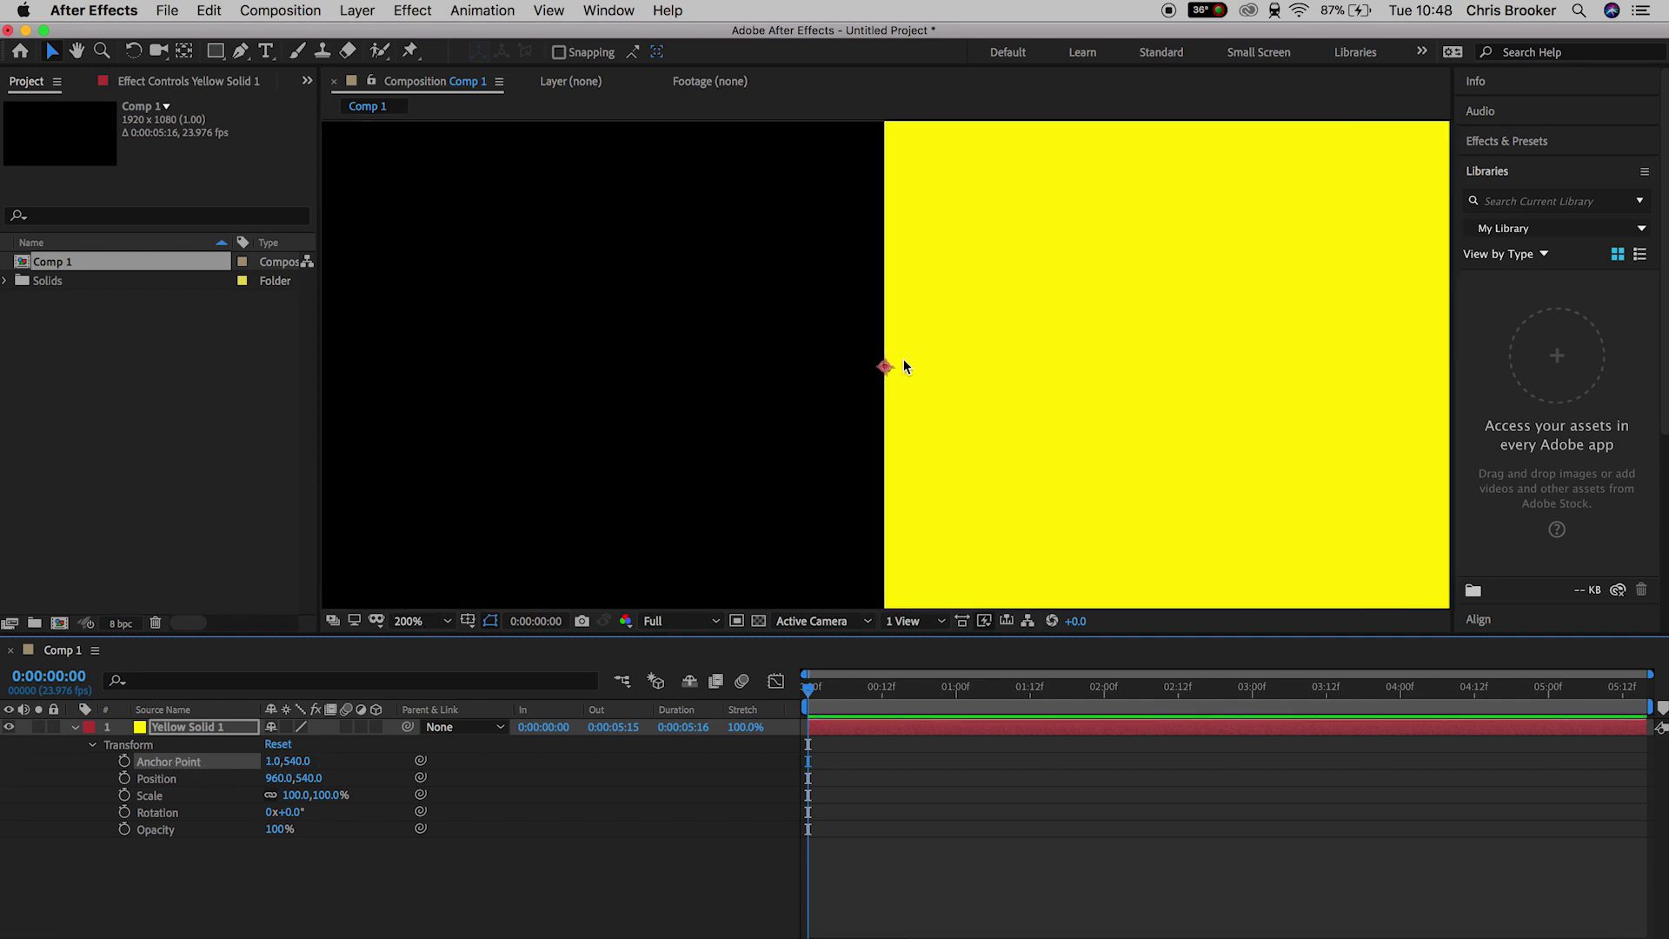
pyautogui.moveTo(272, 762); pyautogui.dragTo(19, 774)
pyautogui.moveTo(143, 776)
pyautogui.mouseDown()
pyautogui.moveTo(104, 776)
pyautogui.moveTo(1214, 716)
pyautogui.moveTo(1190, 714)
pyautogui.mouseUp()
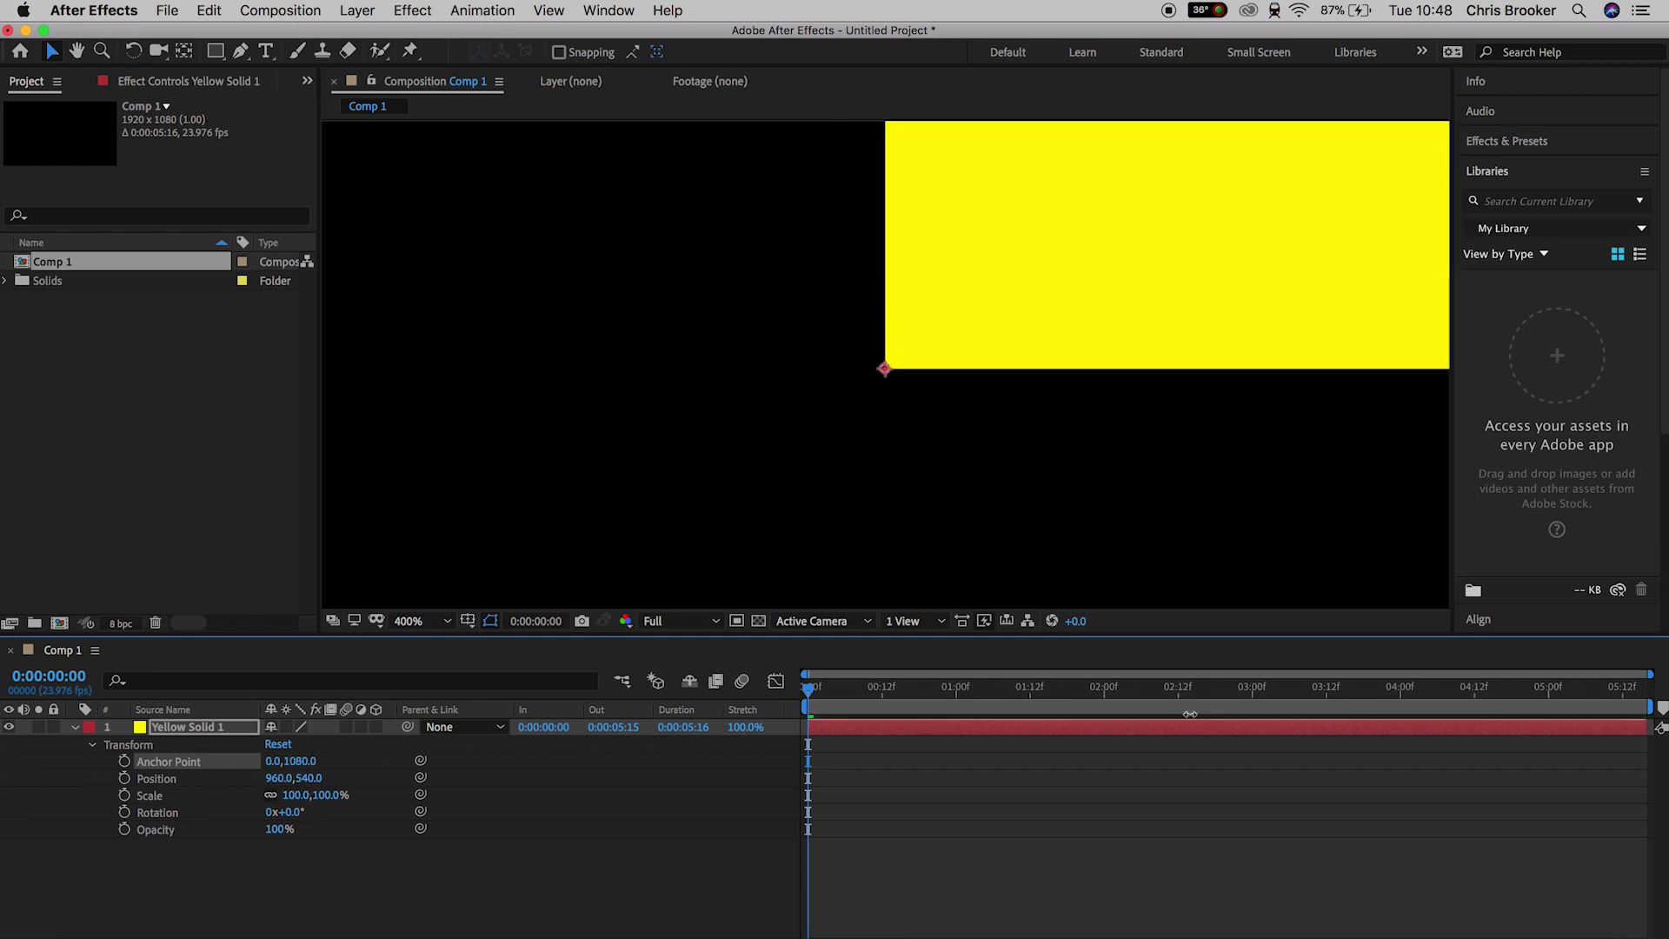
# Set the solid's Position to about 1,1080 so it fills the frame again
pyautogui.click(445, 620)
pyautogui.click(443, 288)
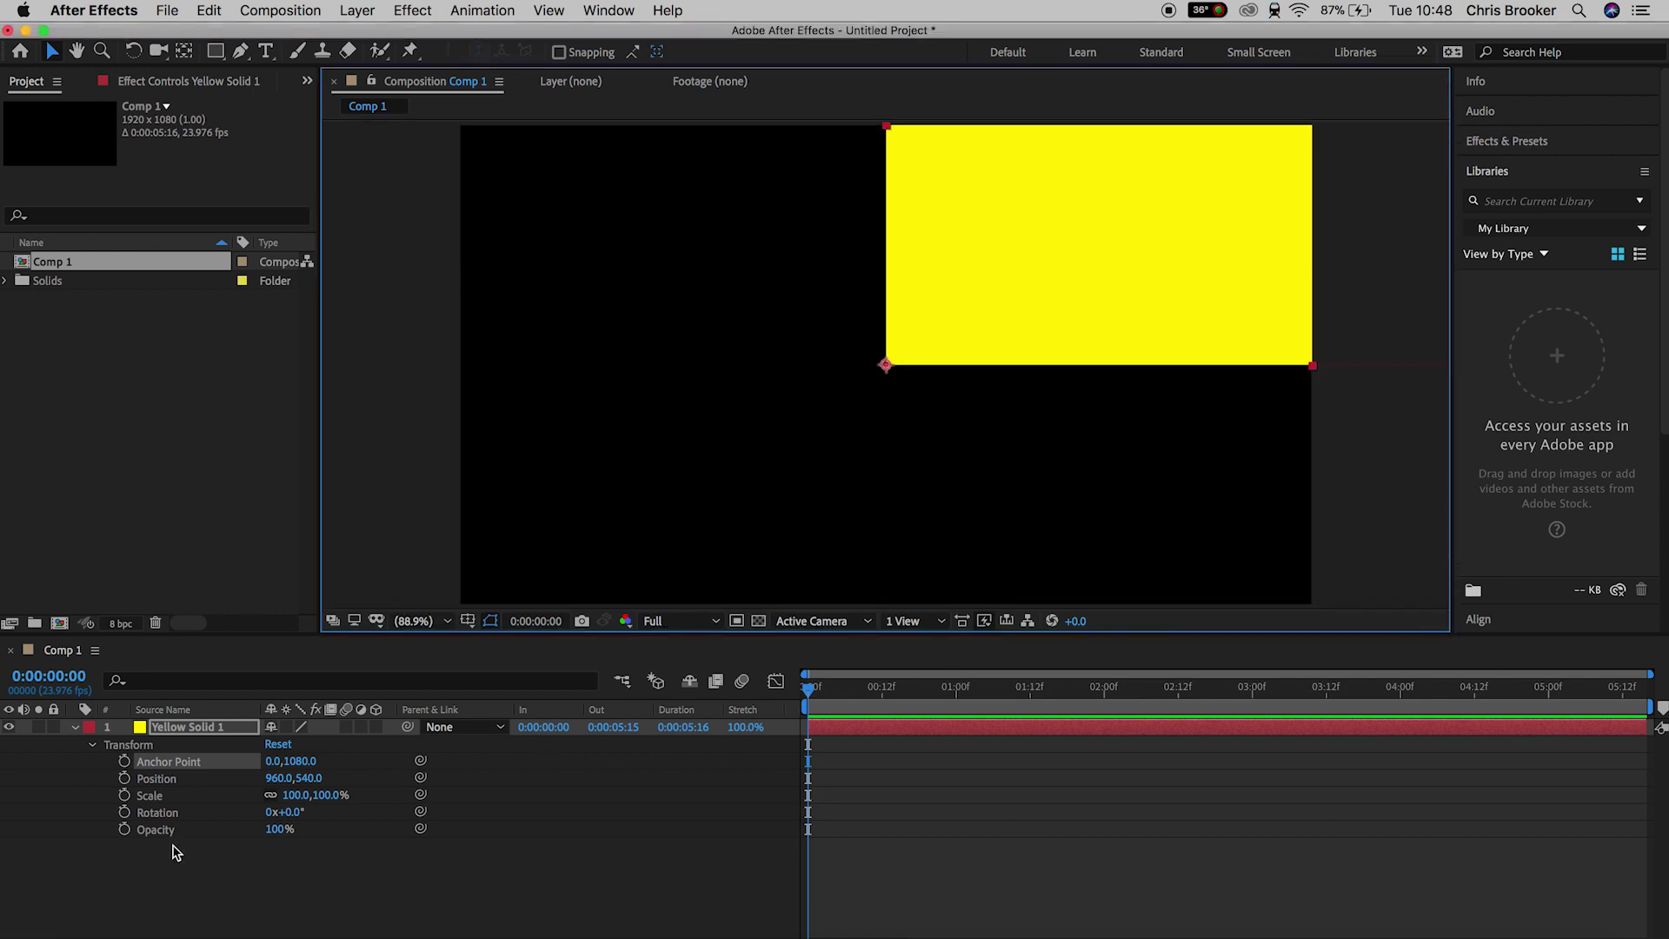
pyautogui.moveTo(295, 817); pyautogui.dragTo(350, 821)
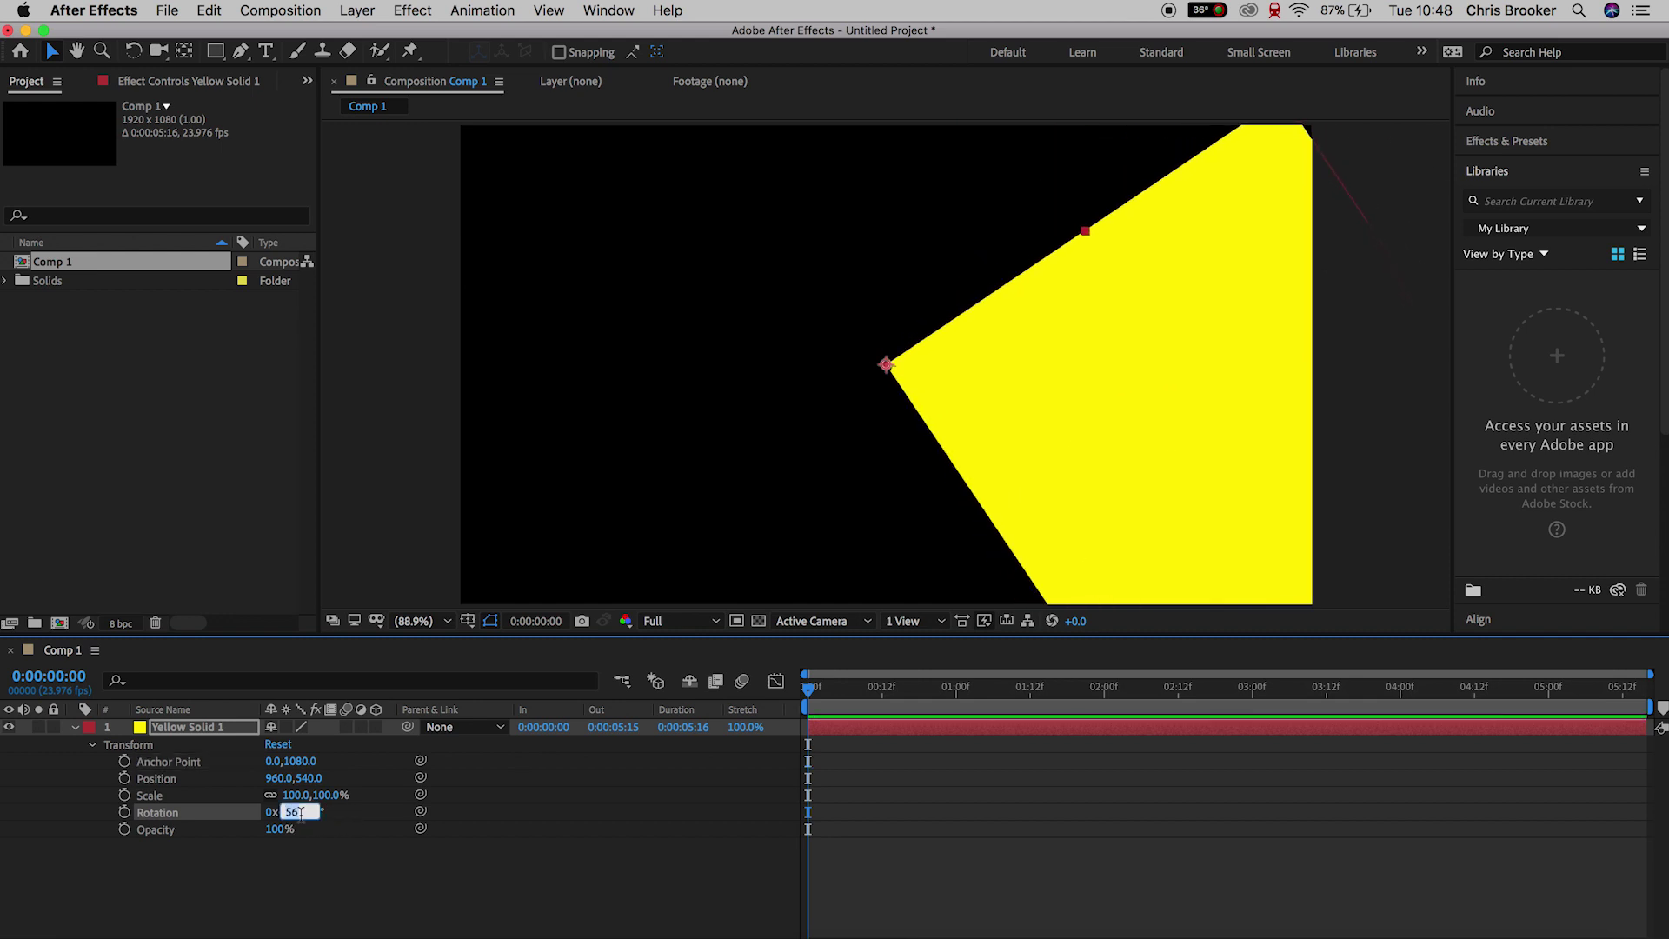
pyautogui.press('Return')
pyautogui.moveTo(271, 787); pyautogui.dragTo(7, 856)
pyautogui.moveTo(153, 791); pyautogui.dragTo(97, 824)
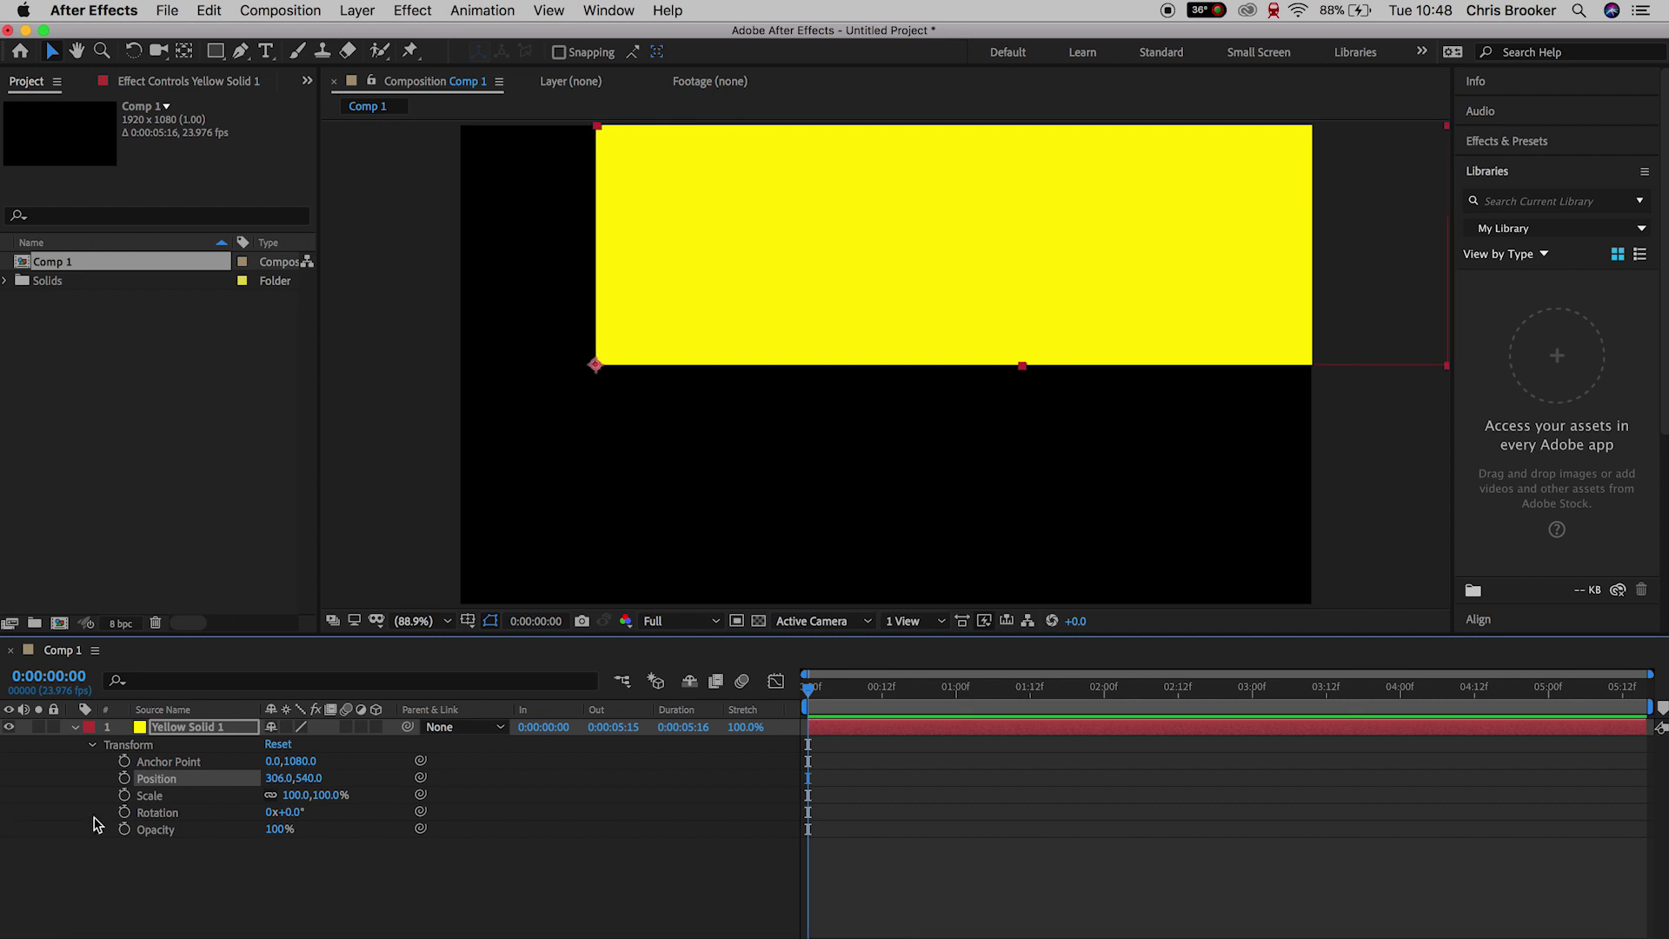
pyautogui.moveTo(276, 778); pyautogui.dragTo(4, 802)
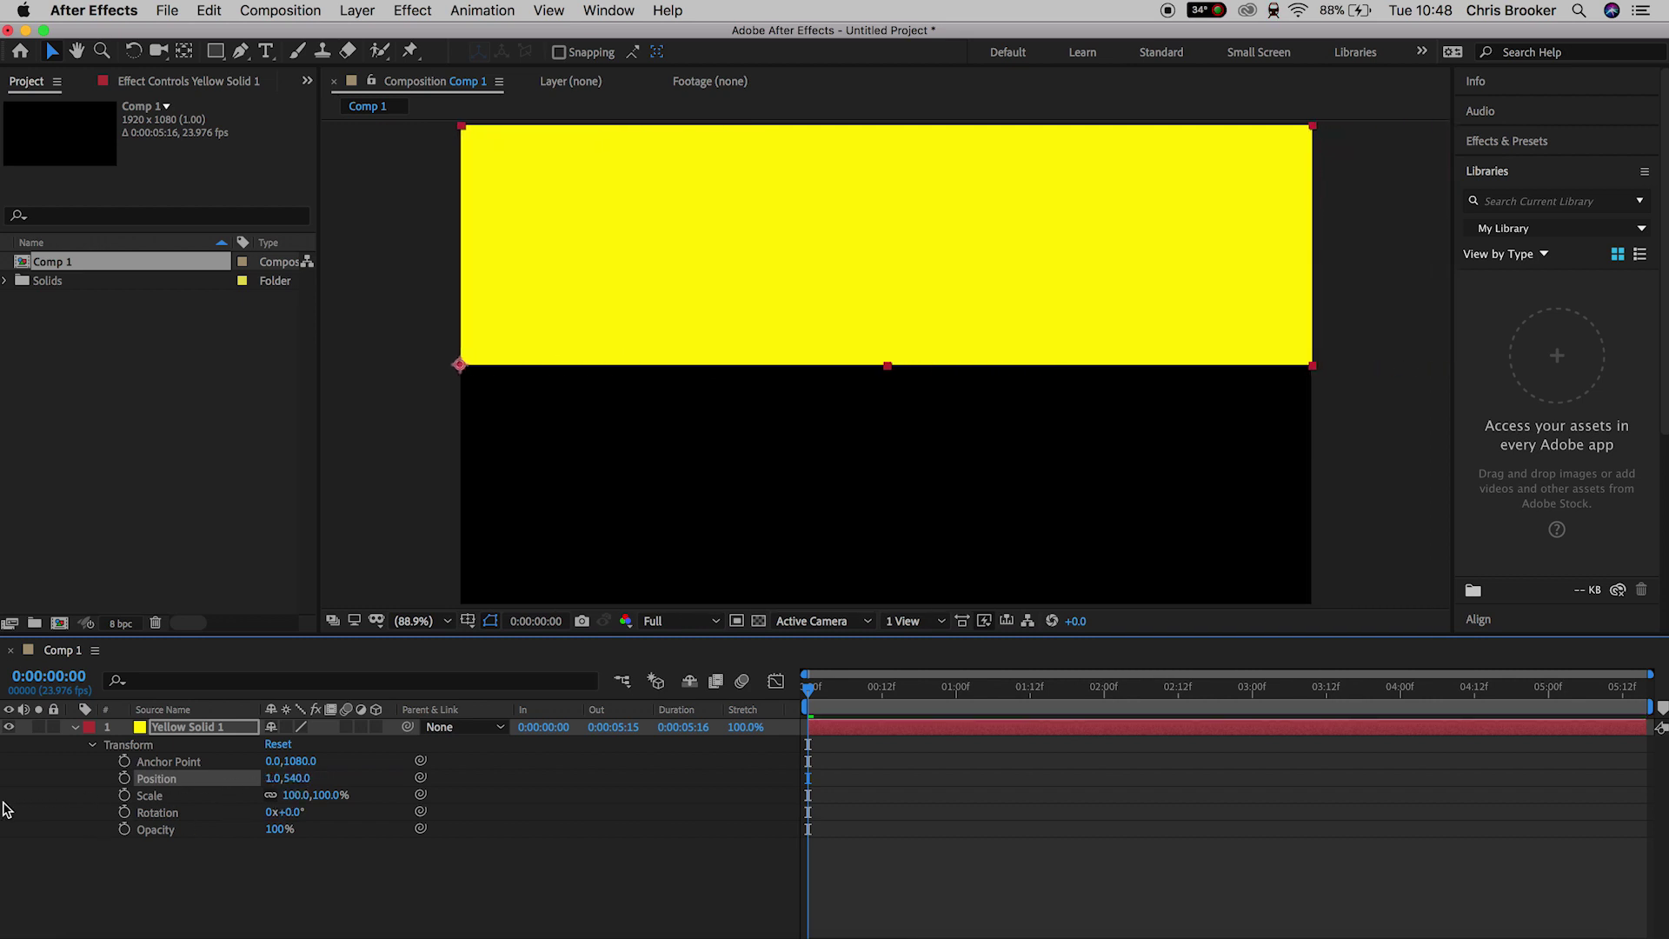
pyautogui.moveTo(349, 780); pyautogui.dragTo(842, 779)
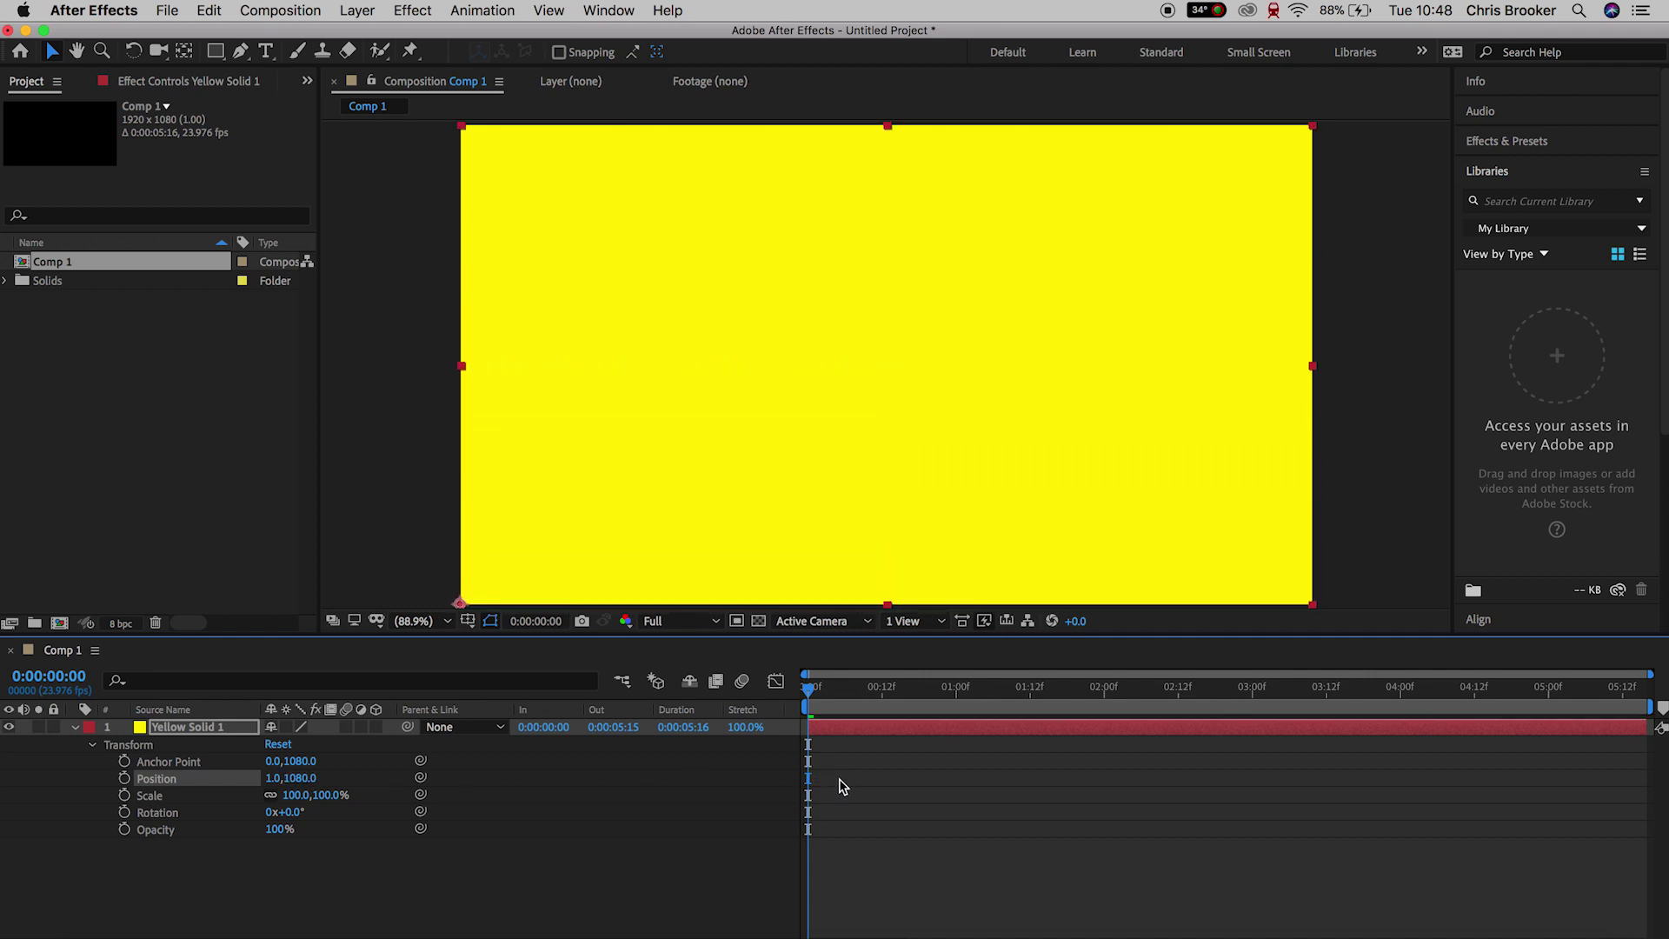
# Keyframe Rotation from -93° at the start to 0° at frame 17
pyautogui.click(839, 779)
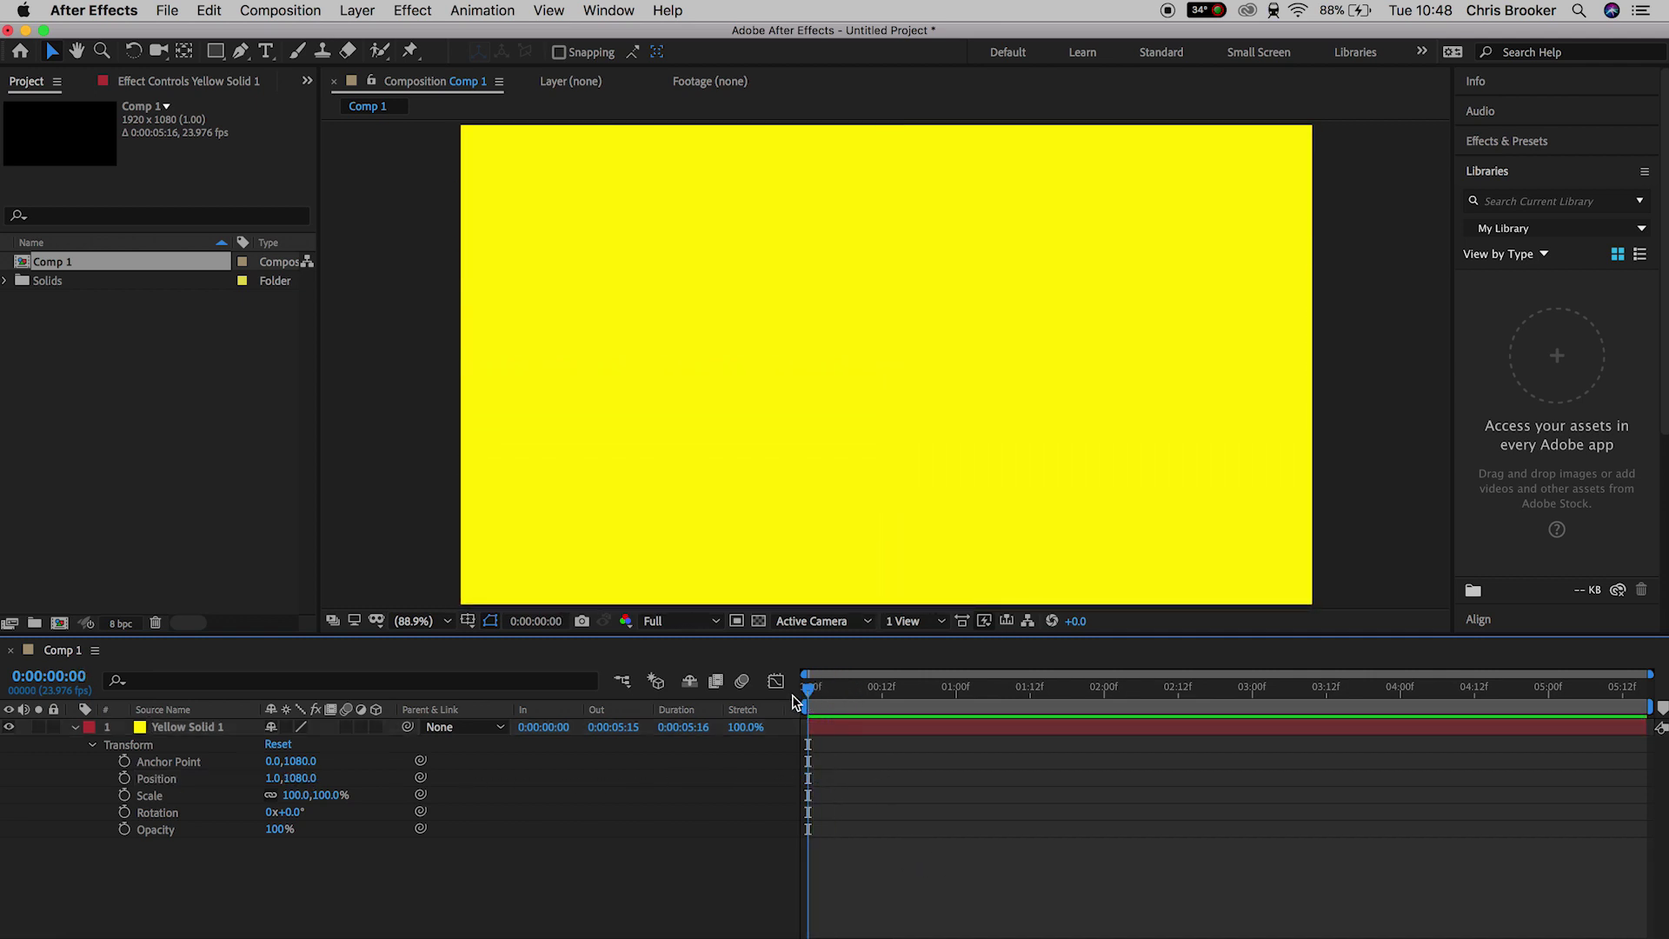
pyautogui.click(850, 728)
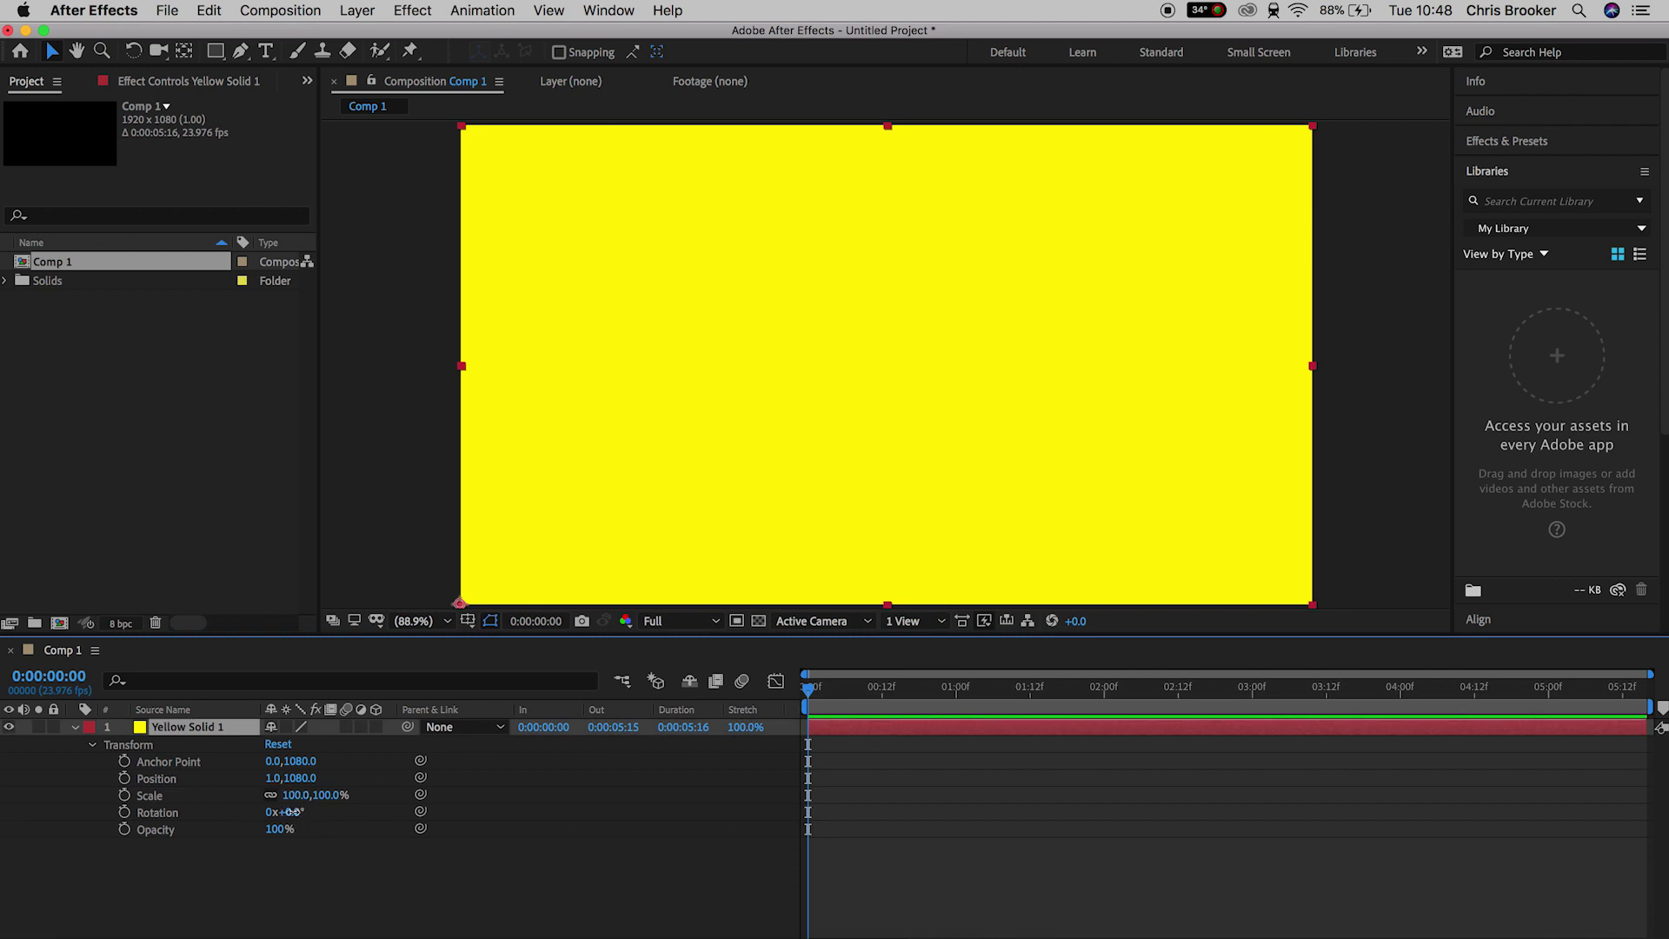
pyautogui.moveTo(292, 811); pyautogui.dragTo(214, 824)
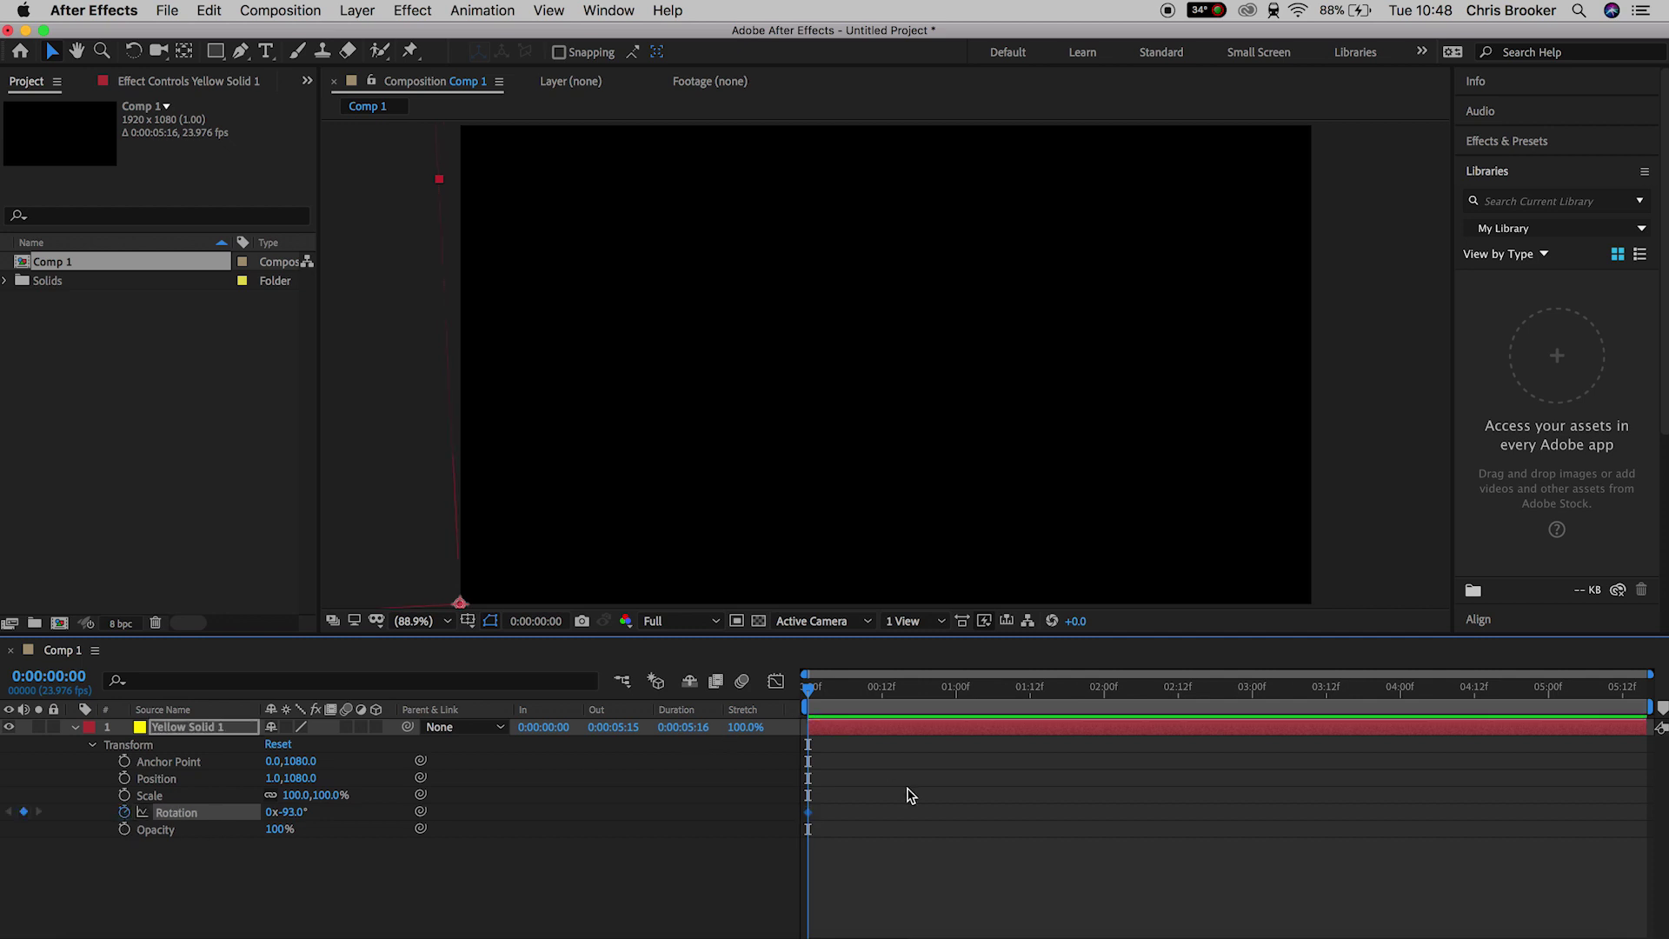
pyautogui.moveTo(804, 695); pyautogui.dragTo(911, 699)
pyautogui.moveTo(298, 816); pyautogui.dragTo(481, 813)
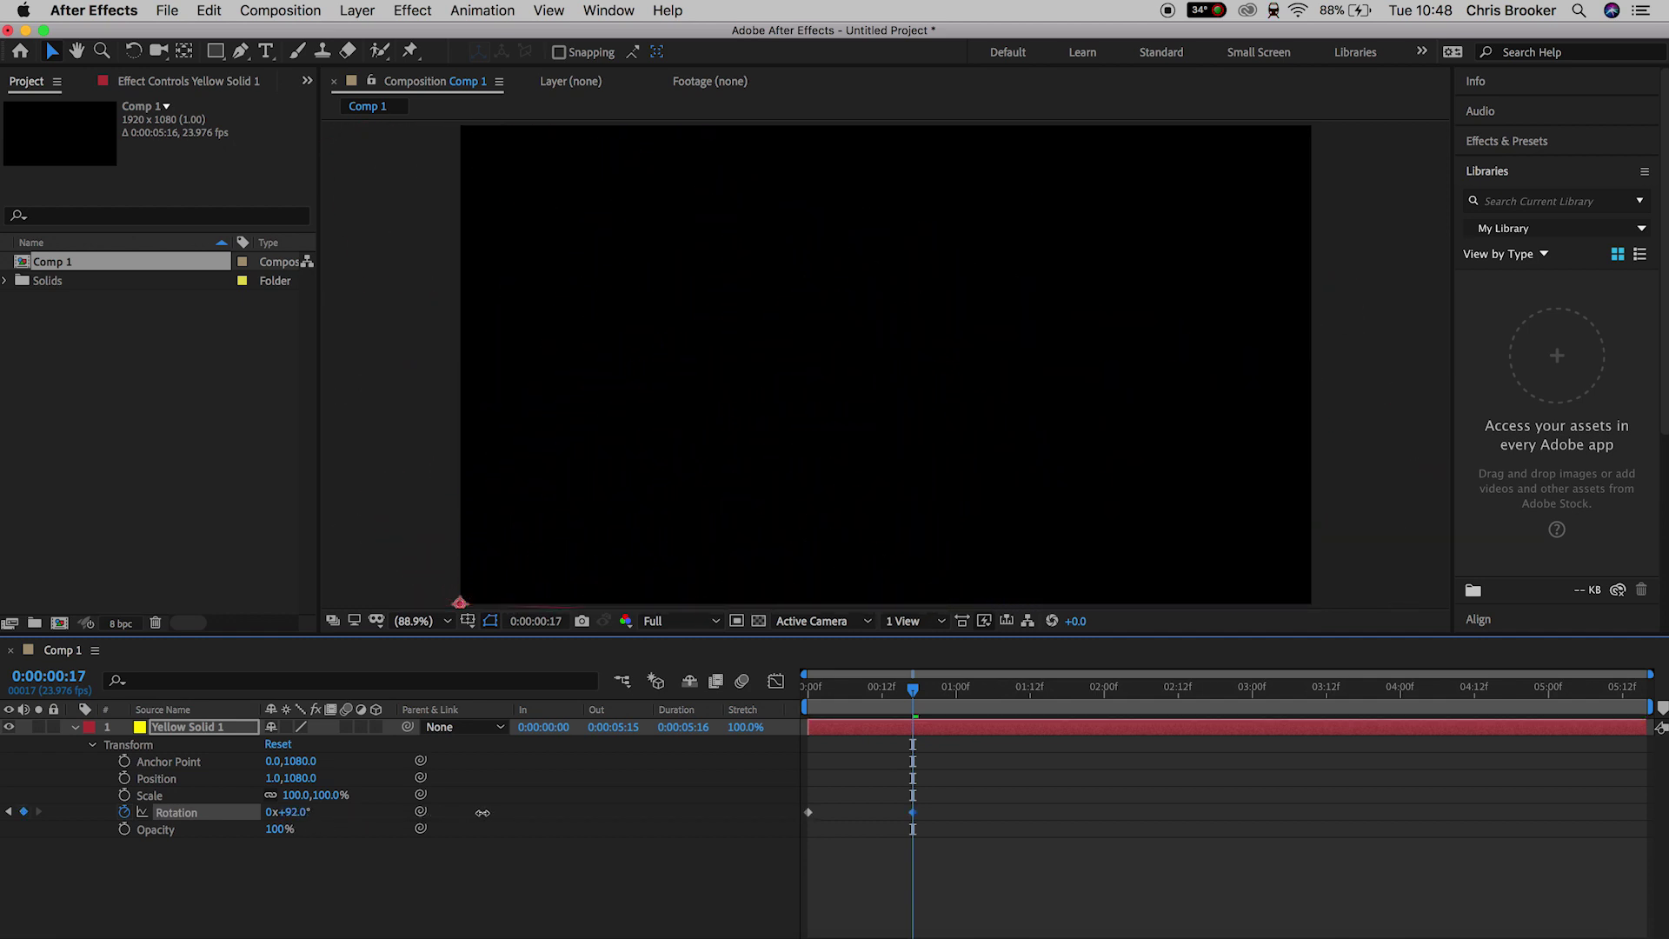
pyautogui.moveTo(910, 695); pyautogui.dragTo(875, 700)
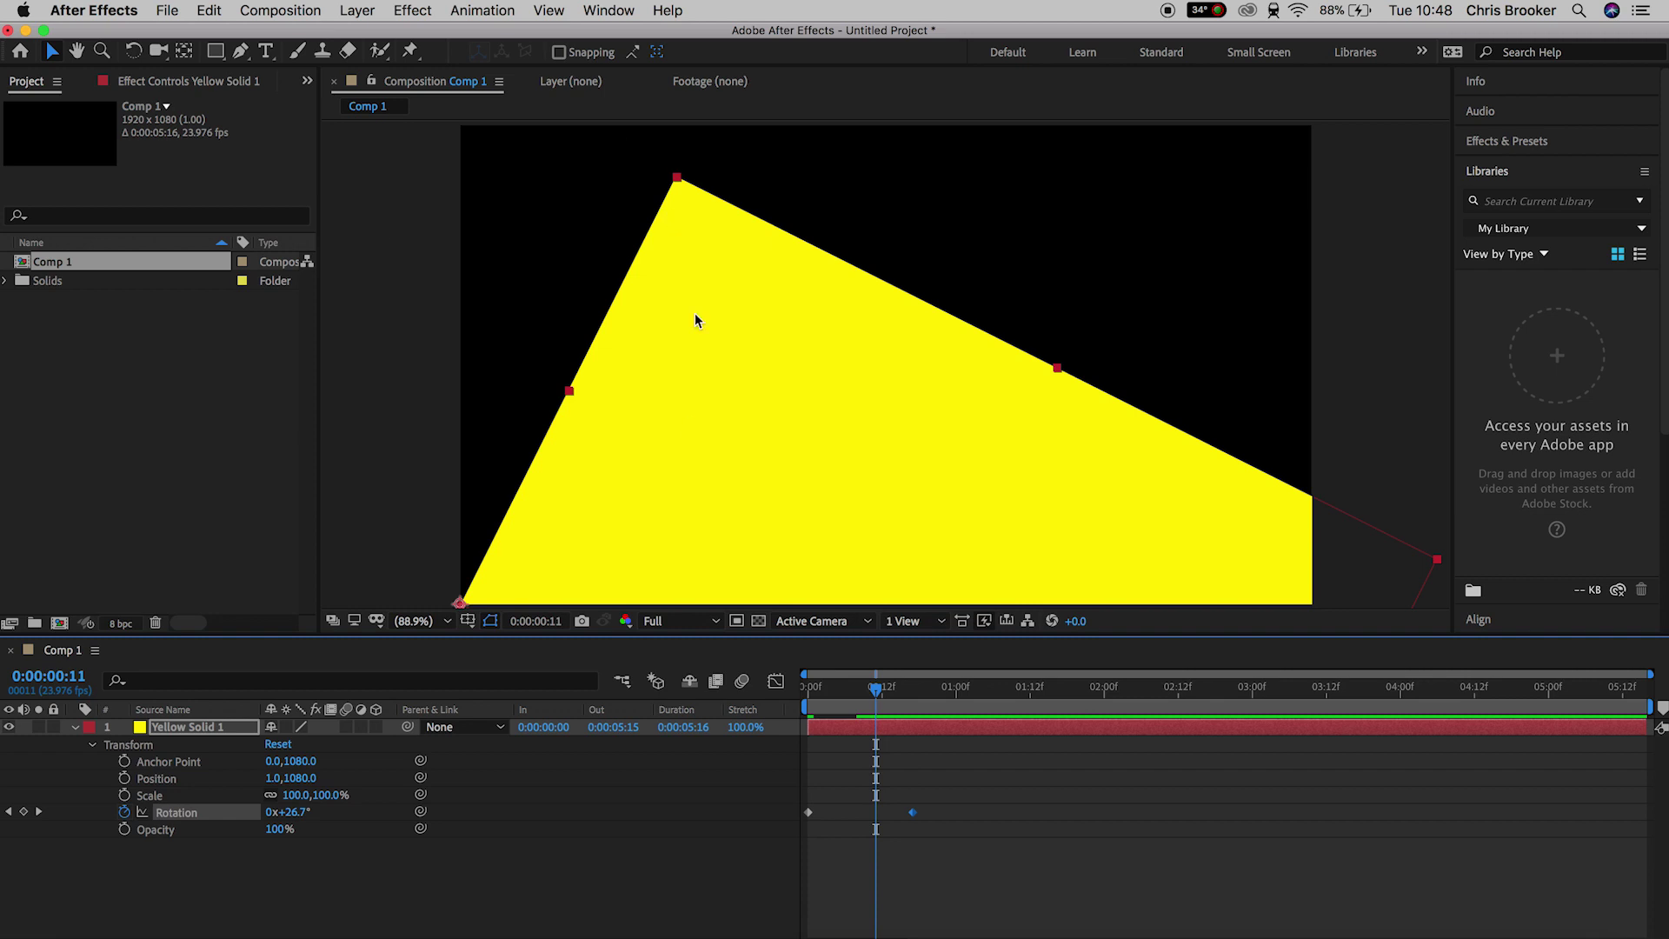
# Scale the solid up to 215% so it covers the frame, then preview the swing-in
pyautogui.moveTo(302, 794); pyautogui.dragTo(415, 780)
pyautogui.moveTo(875, 692)
pyautogui.mouseDown()
pyautogui.moveTo(810, 702)
pyautogui.moveTo(904, 713)
pyautogui.moveTo(890, 713)
pyautogui.mouseUp()
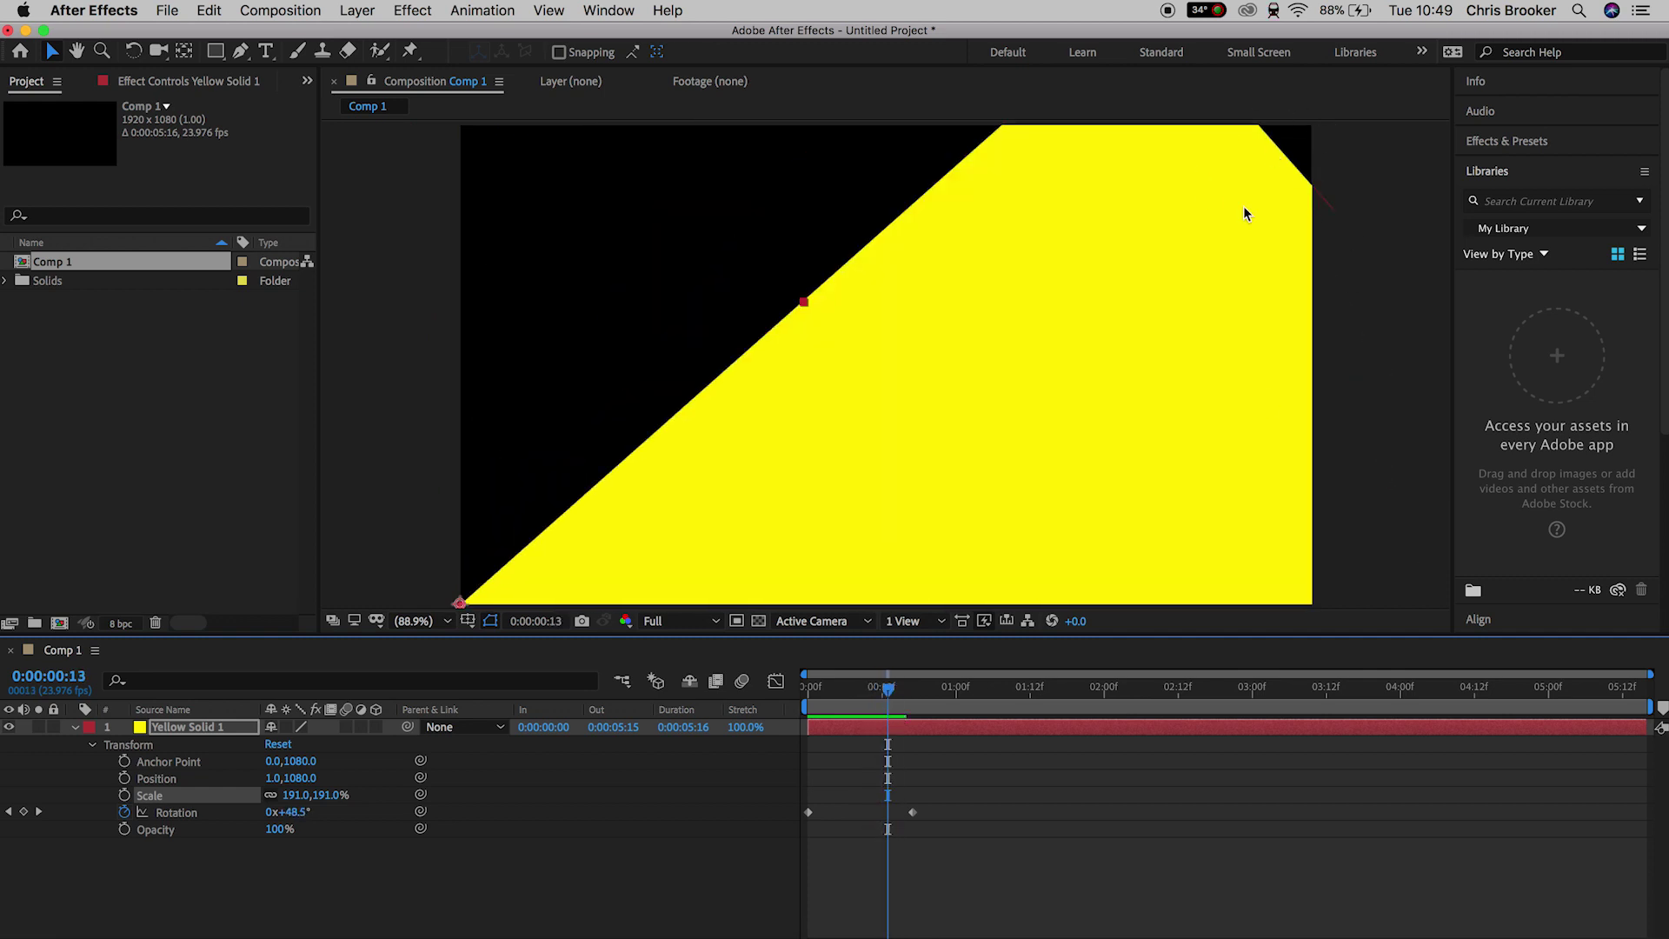
pyautogui.moveTo(892, 693); pyautogui.dragTo(900, 693)
pyautogui.moveTo(301, 795); pyautogui.dragTo(311, 796)
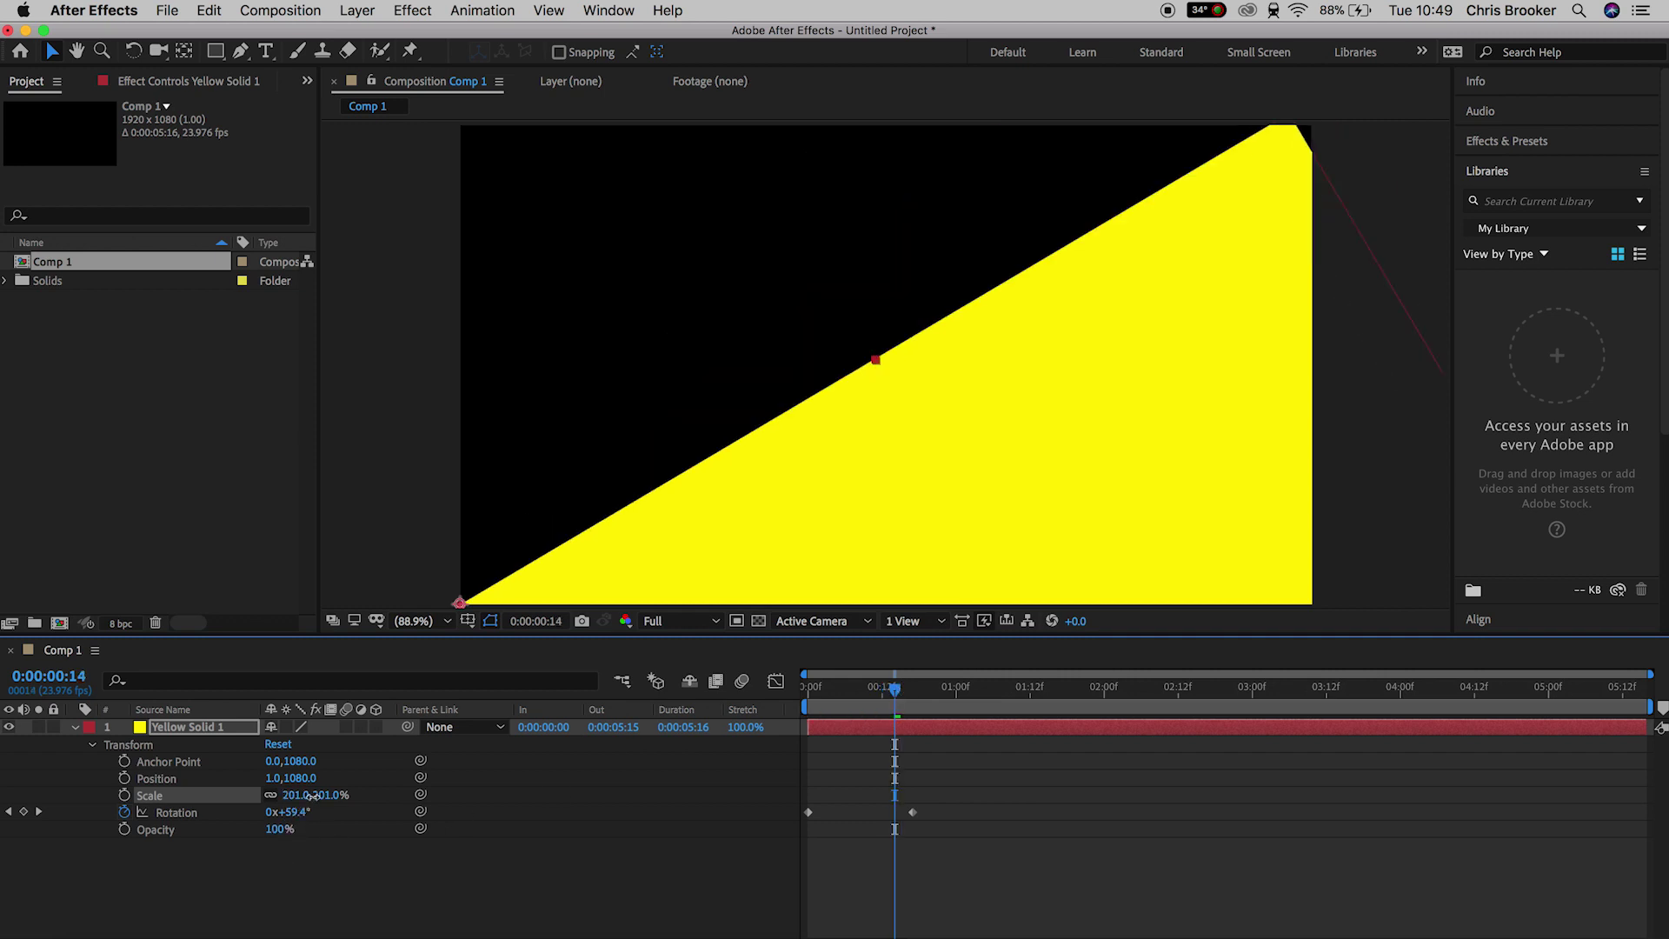
pyautogui.moveTo(891, 708); pyautogui.dragTo(776, 709)
pyautogui.press('space')
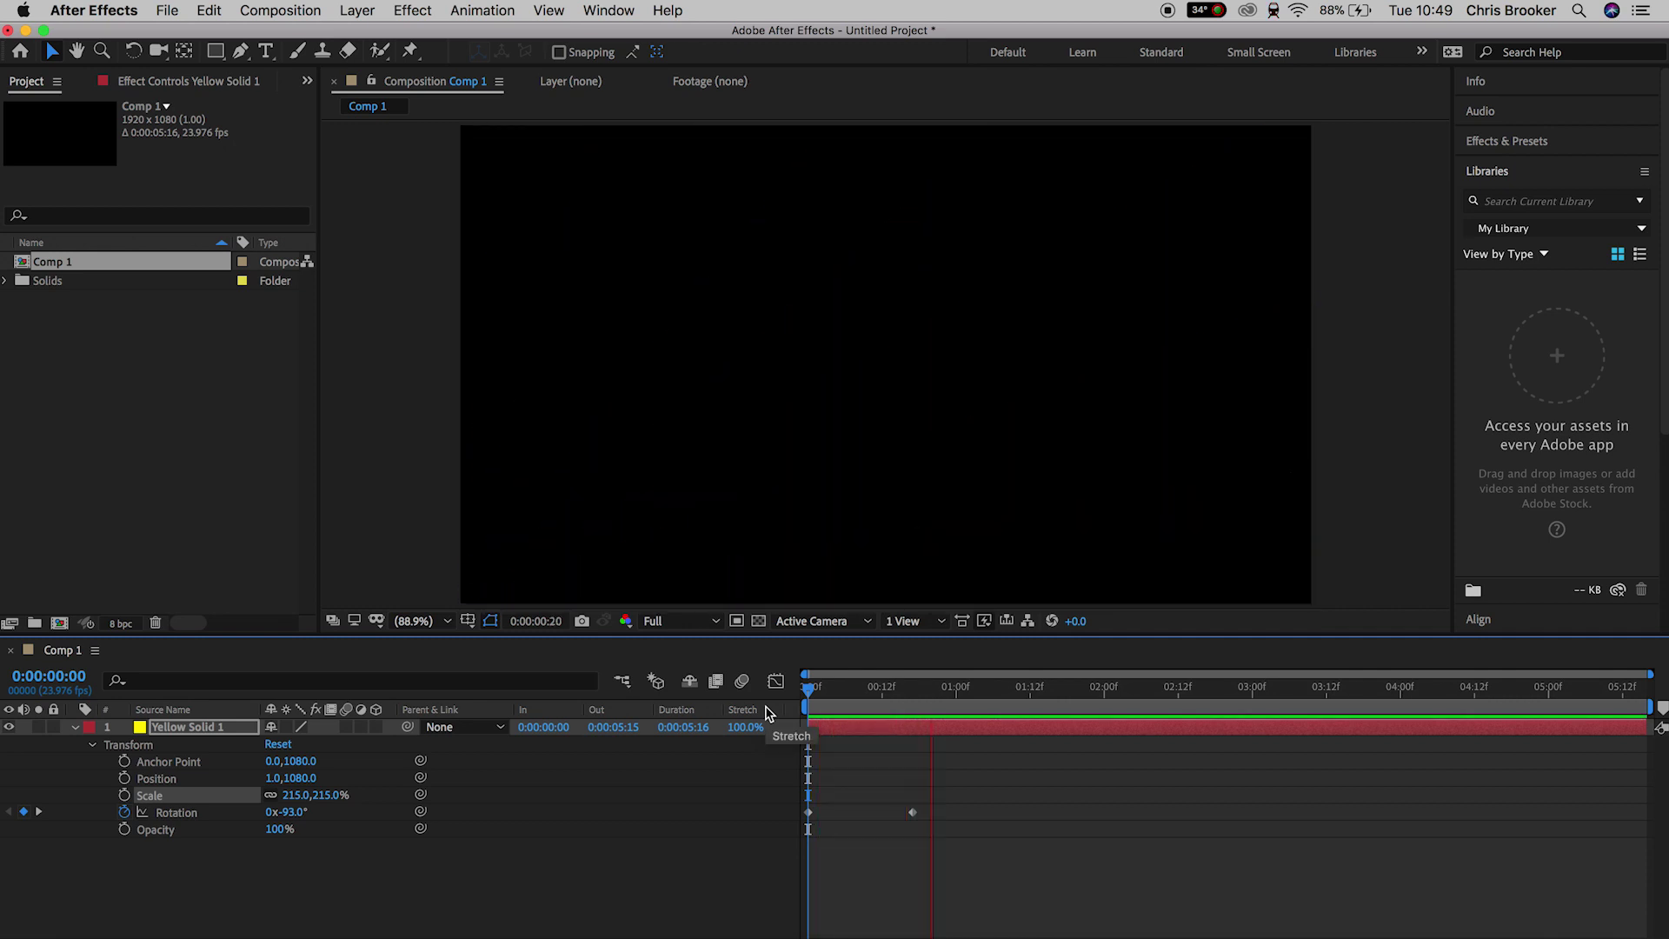
pyautogui.press('space')
pyautogui.press('space')
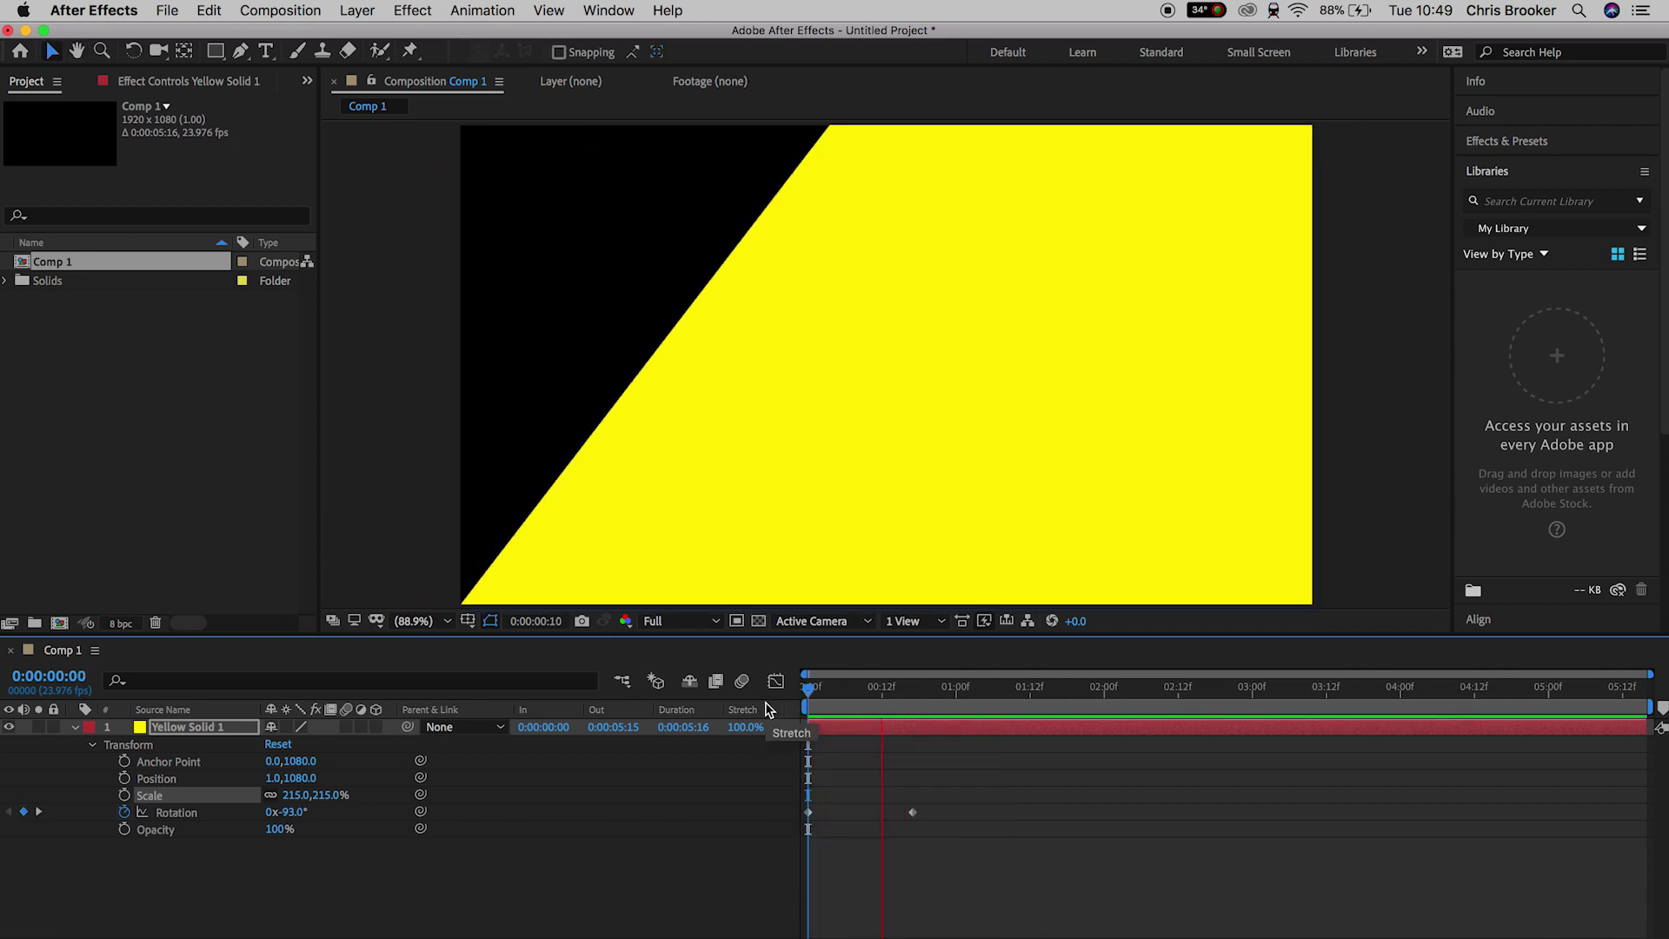
pyautogui.press('space')
# Apply Easy Ease to the rotation keyframes and drag the last one to about frame 20
pyautogui.moveTo(806, 702); pyautogui.dragTo(876, 706)
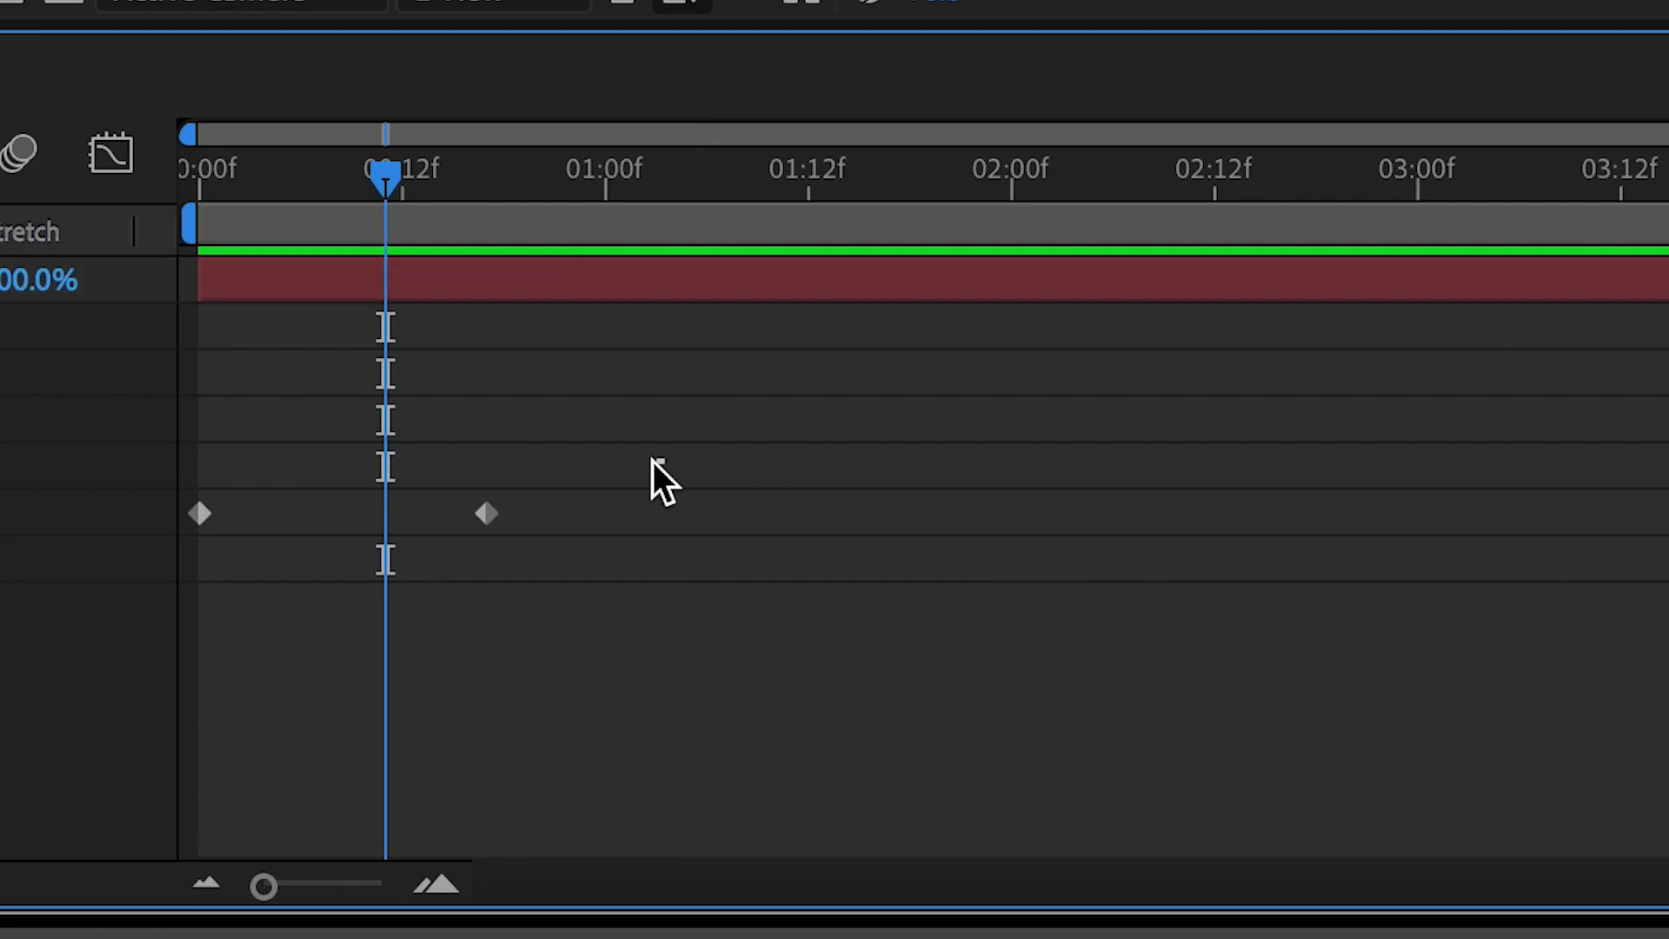
pyautogui.moveTo(663, 462); pyautogui.dragTo(166, 532)
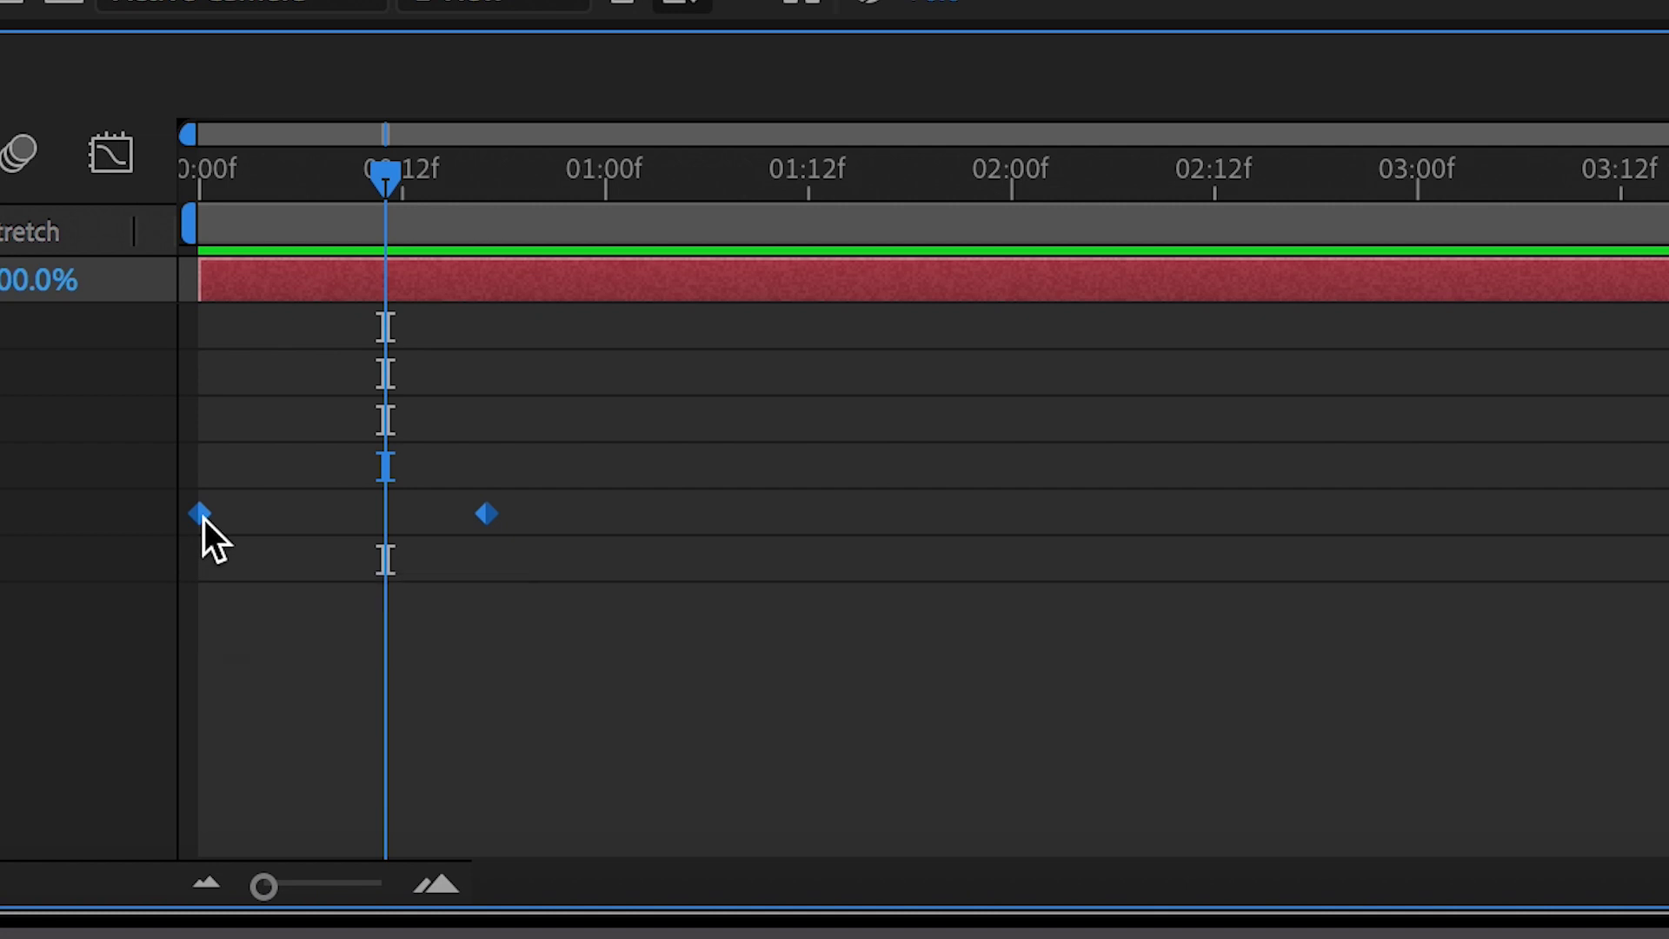
pyautogui.rightClick(201, 520)
pyautogui.moveTo(664, 869)
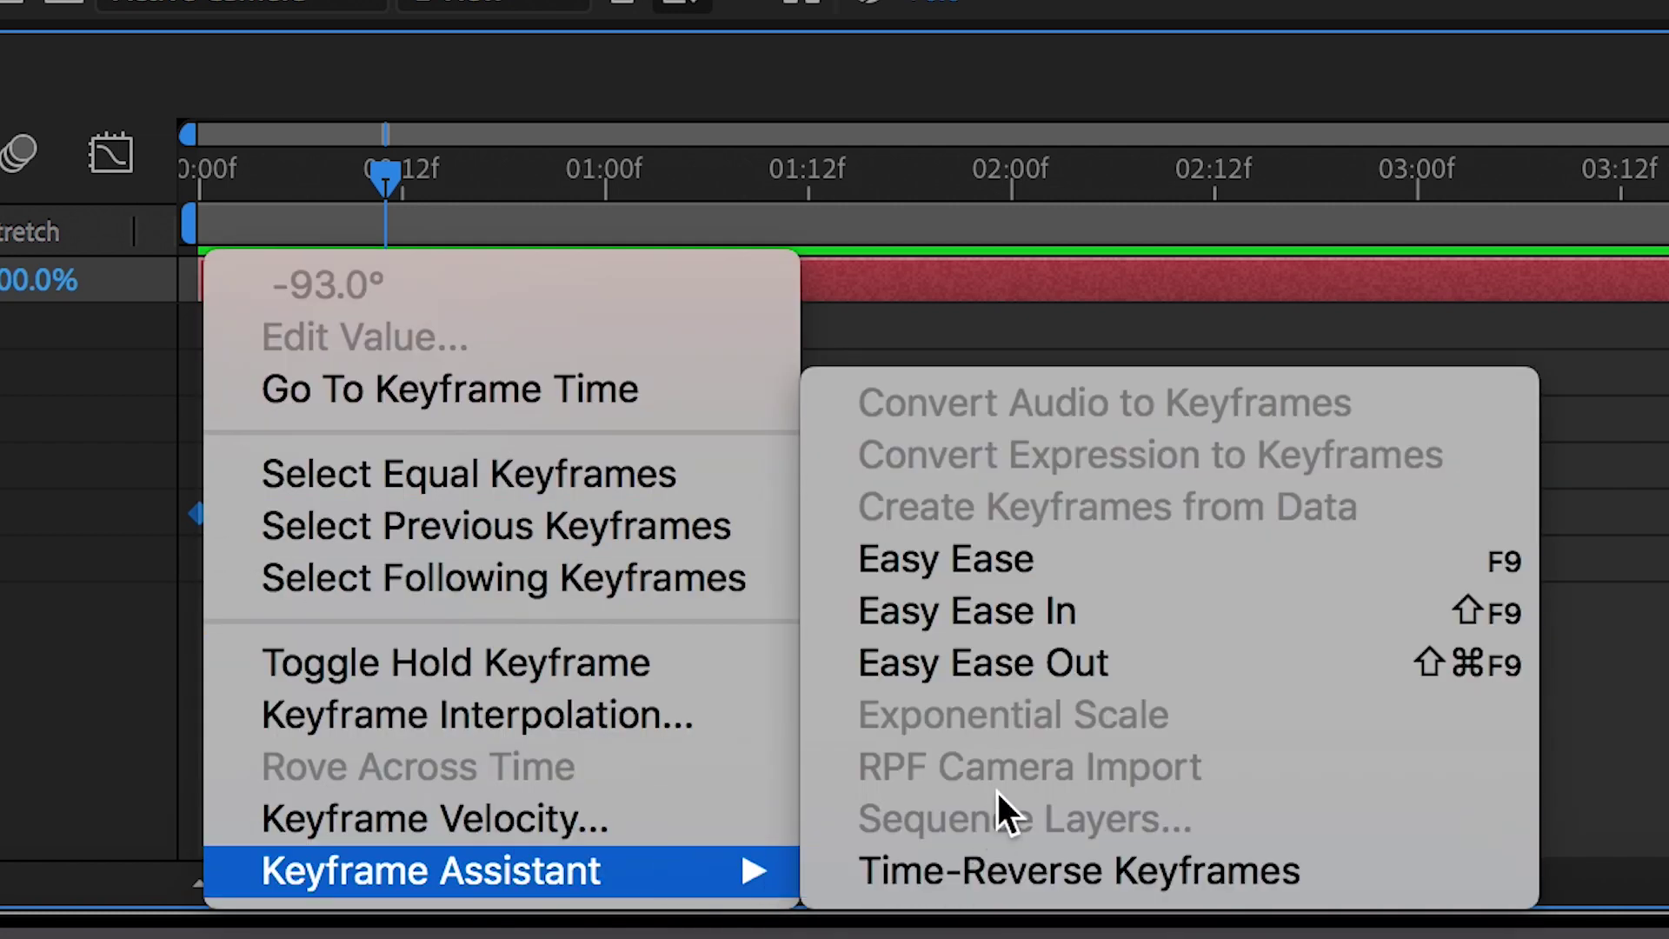
pyautogui.click(1017, 562)
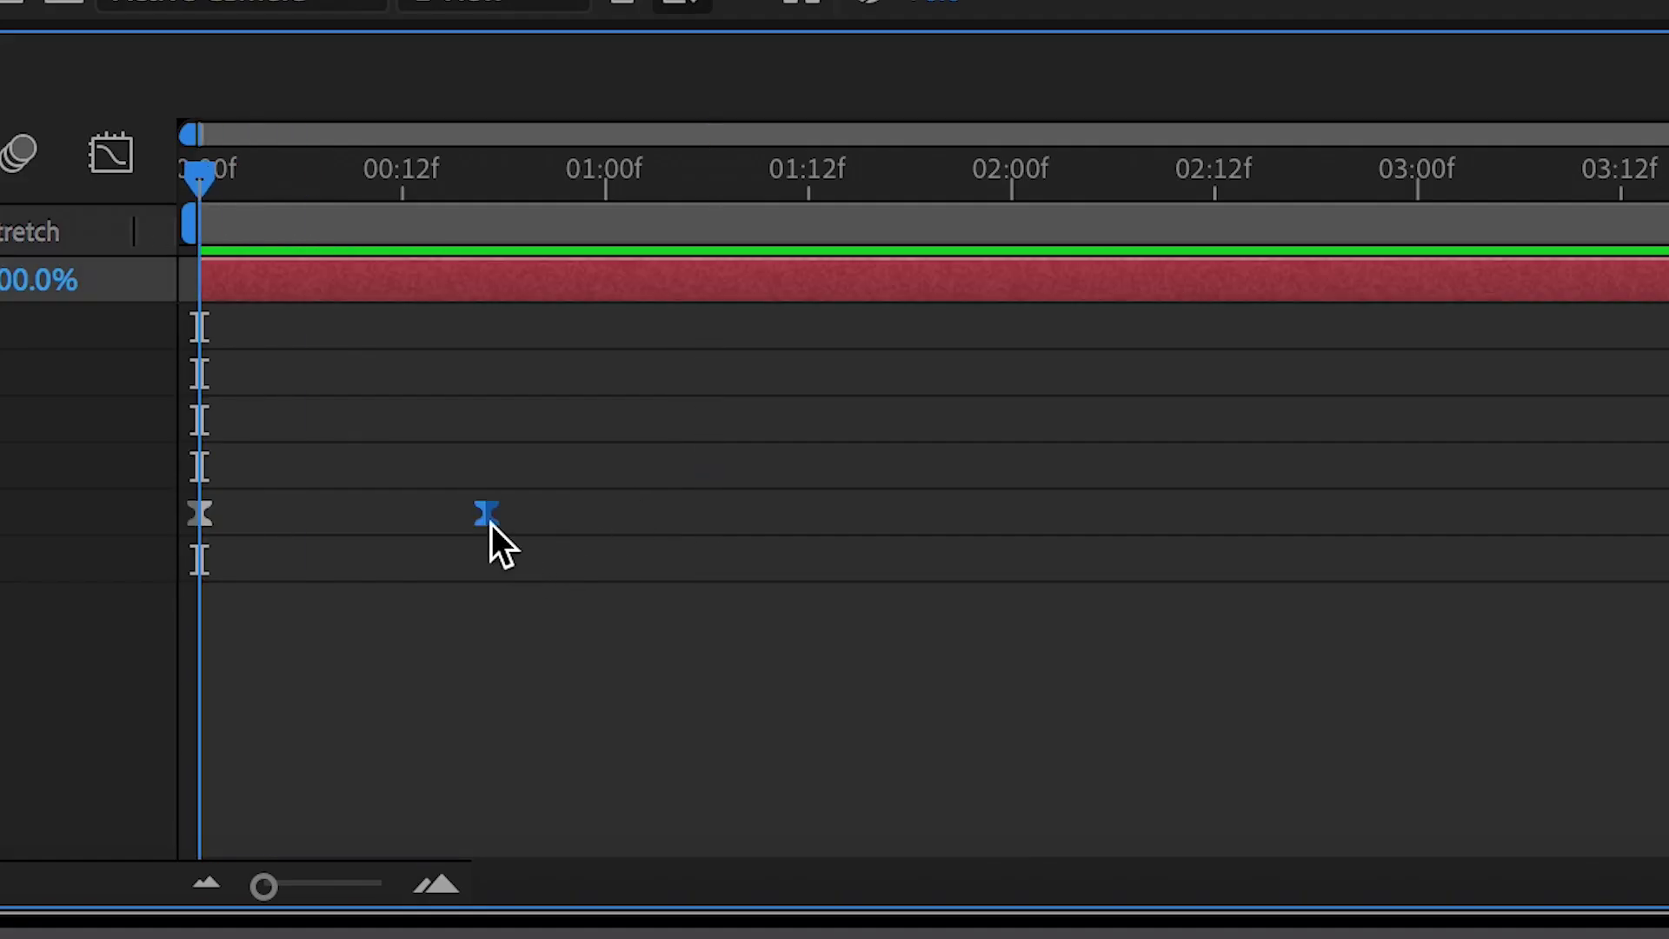
pyautogui.moveTo(488, 515); pyautogui.dragTo(539, 515)
# Duplicate the yellow solid and trim the copy's in-point to start a few frames later
pyautogui.hotkey('ctrl', 'd')
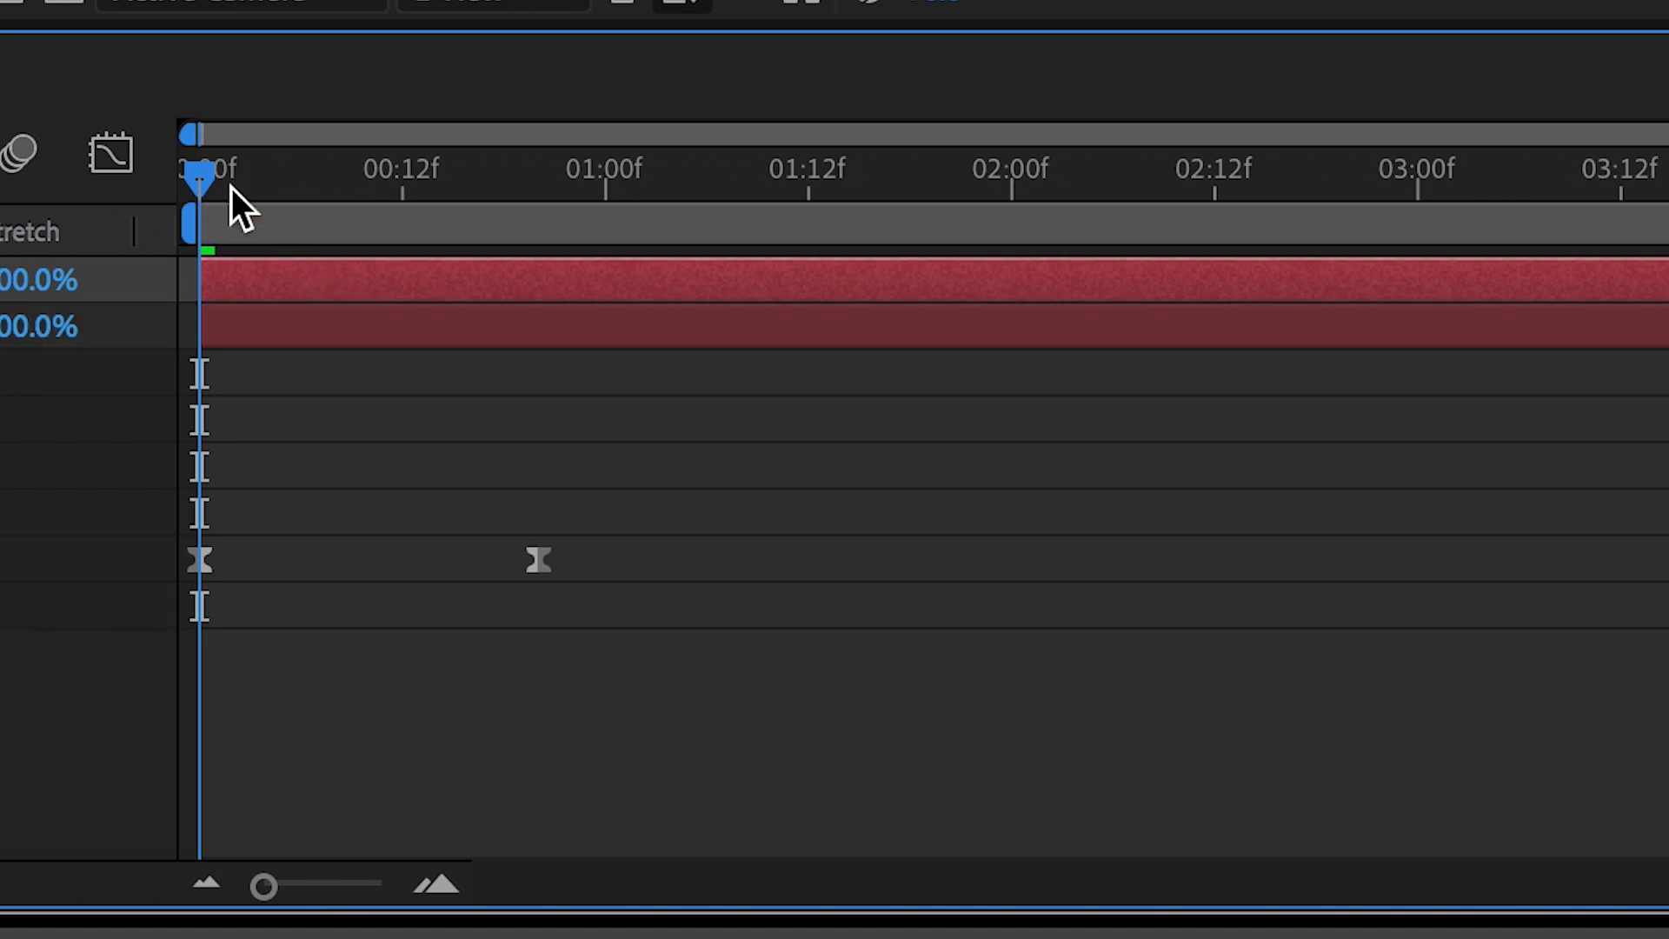
pyautogui.moveTo(231, 188); pyautogui.dragTo(336, 166)
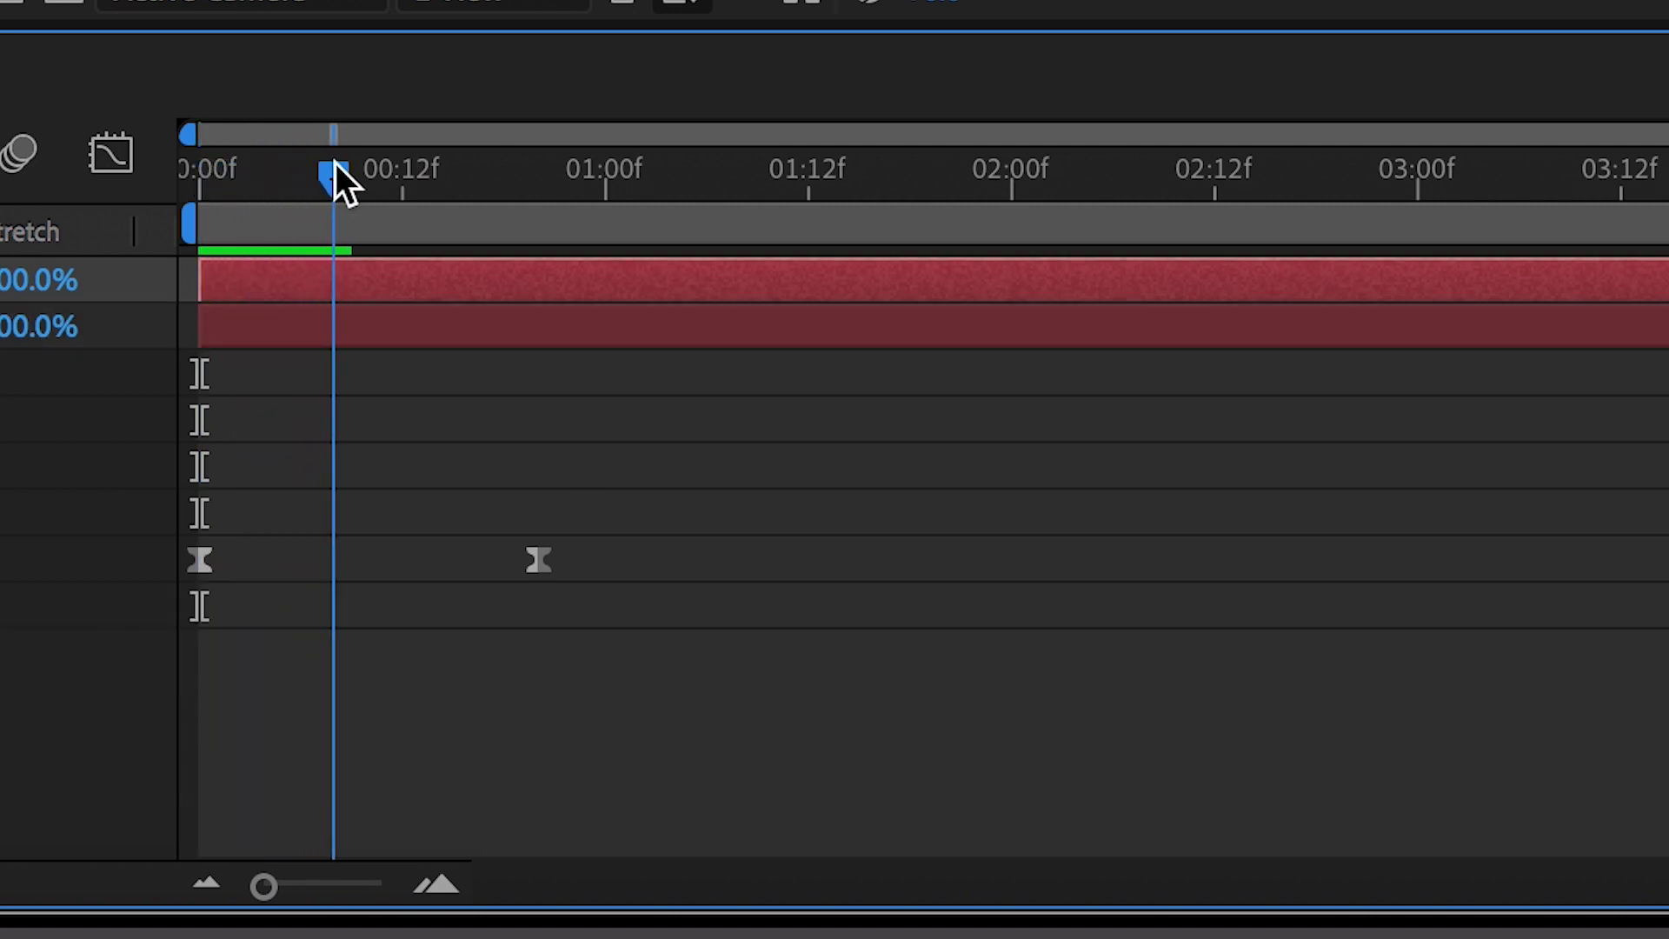
pyautogui.click(346, 282)
pyautogui.hotkey('alt', '[')
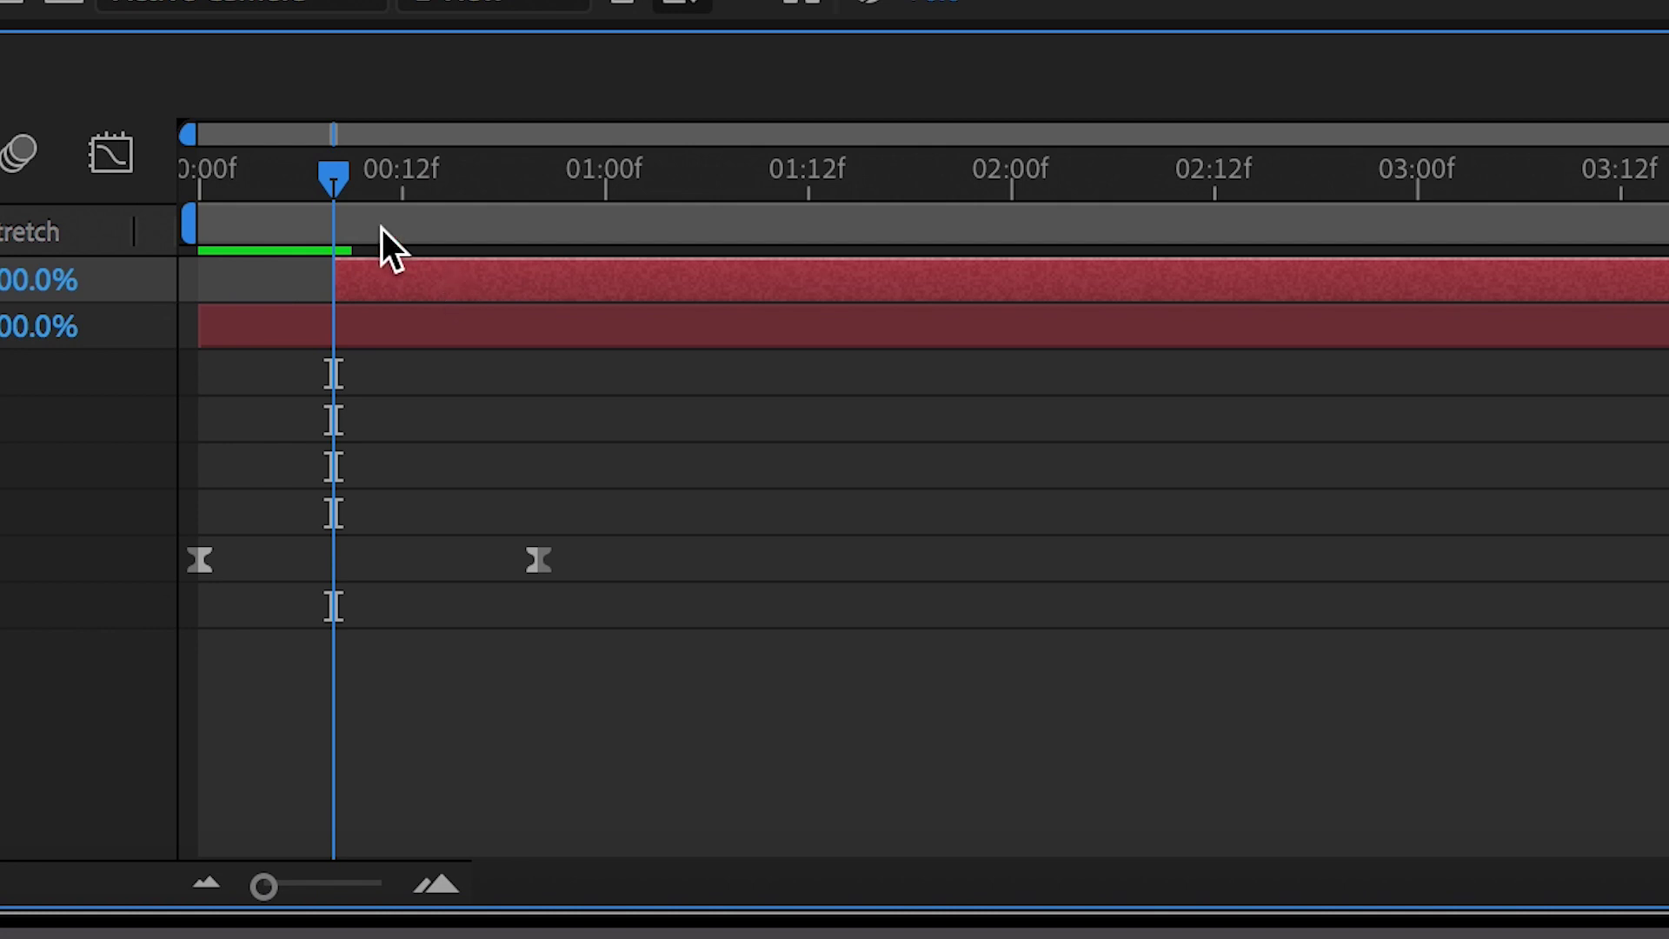
pyautogui.moveTo(348, 179); pyautogui.dragTo(393, 181)
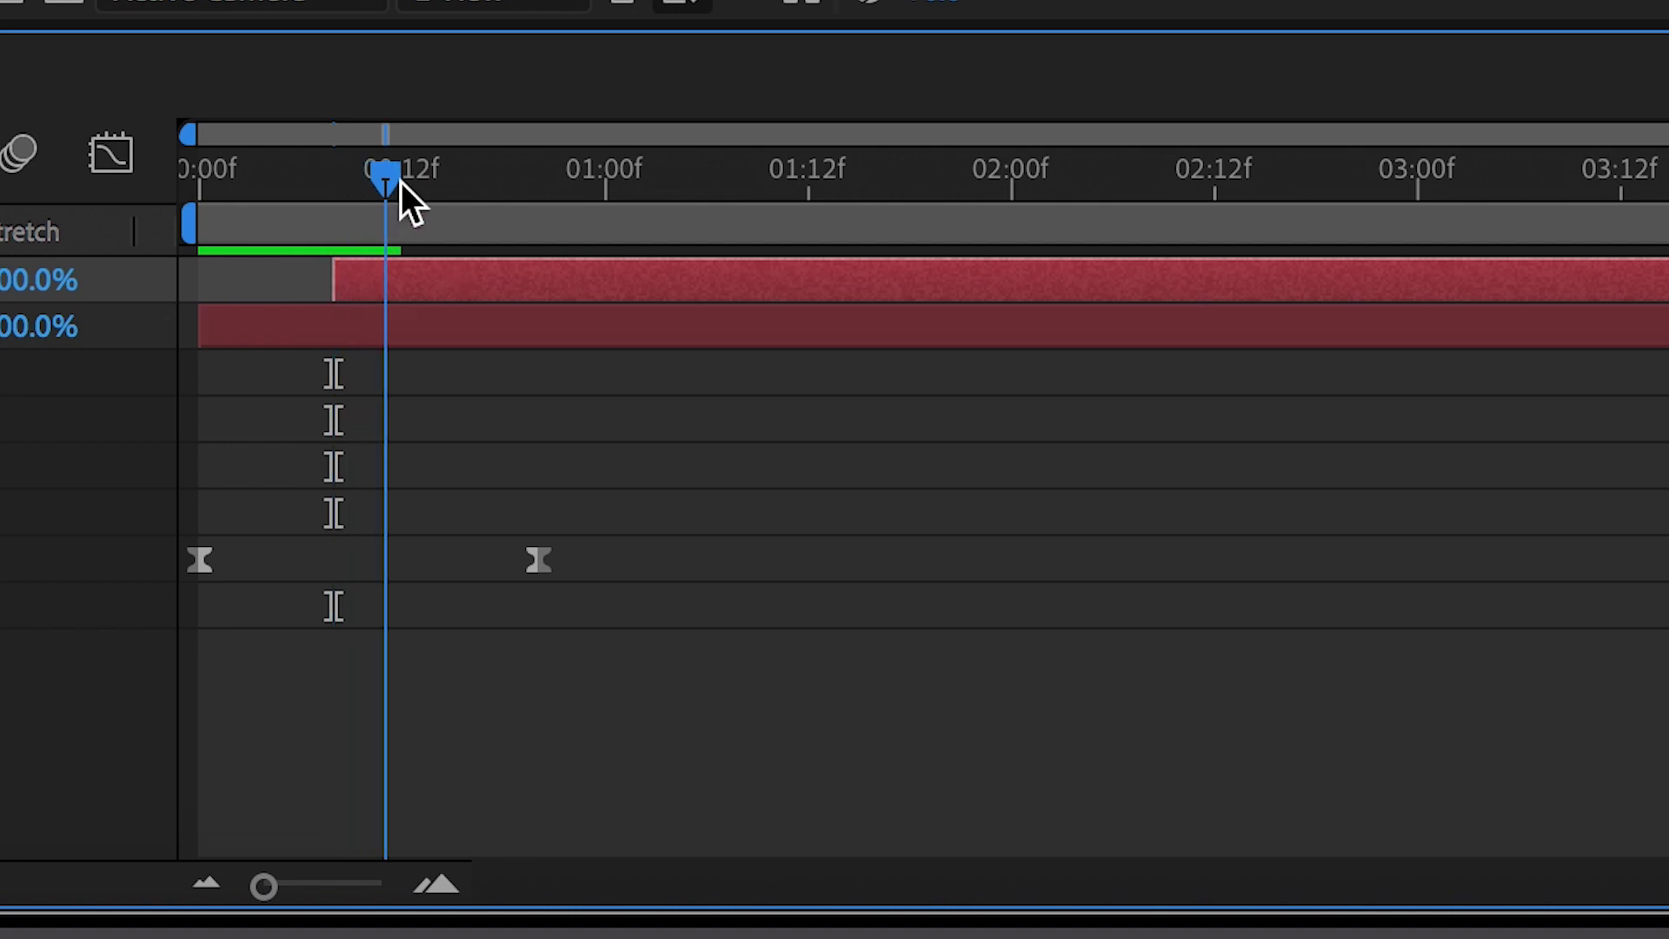
pyautogui.moveTo(475, 285); pyautogui.dragTo(434, 283)
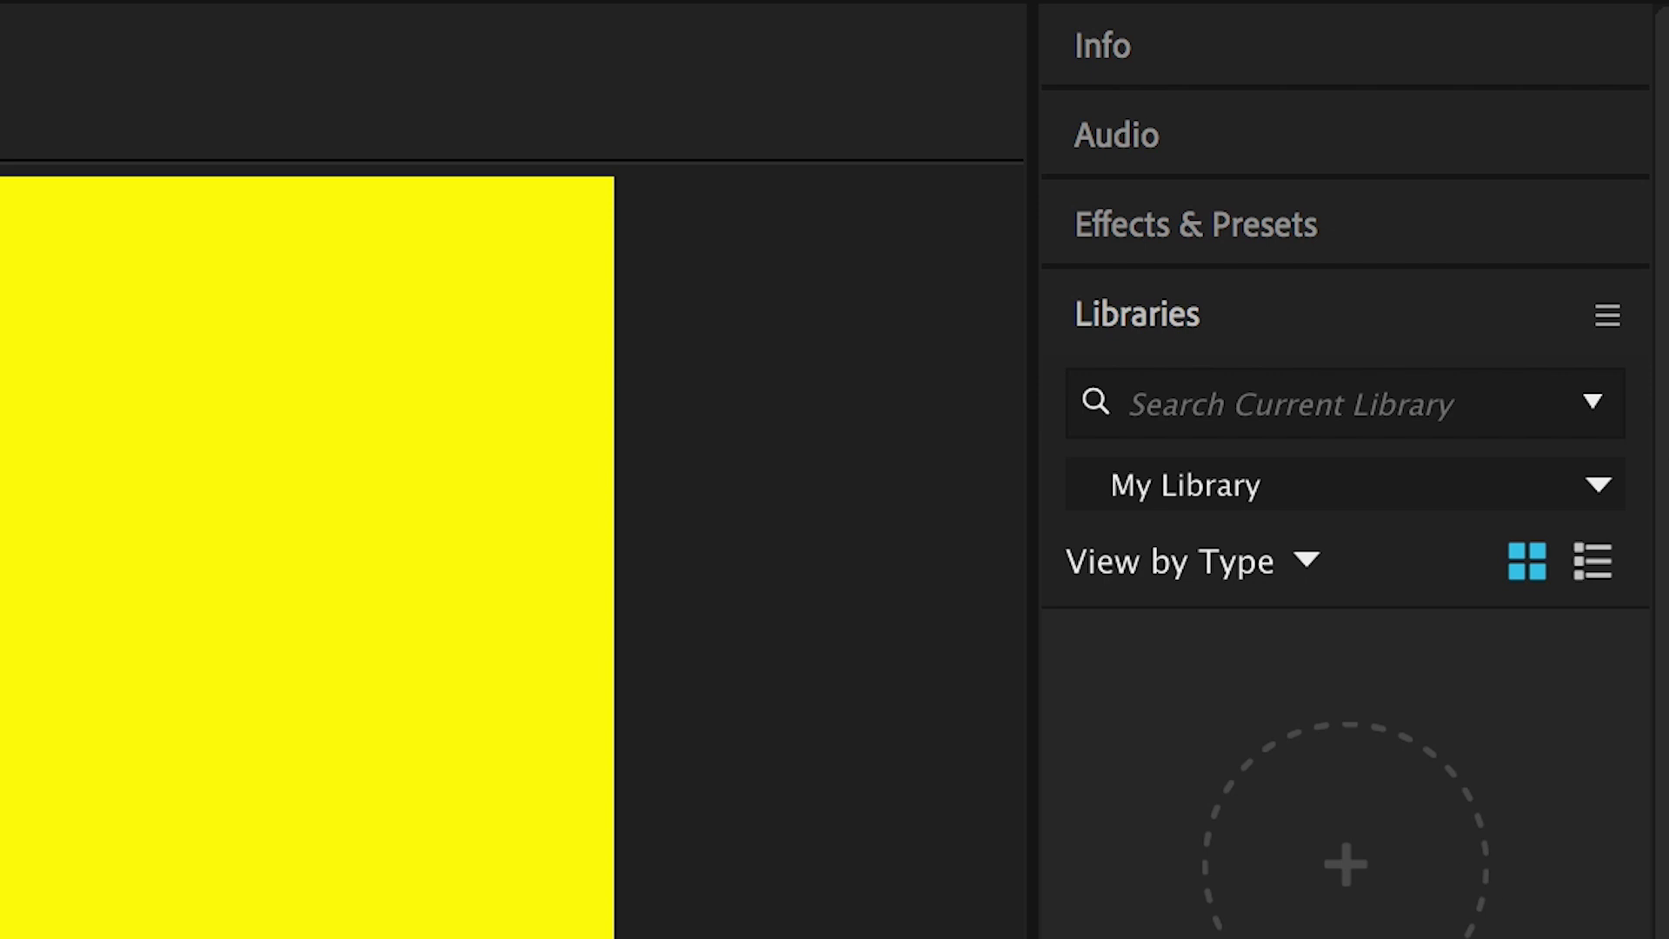
# Apply Tint to the top copy and set Map Black To #7CFF00 green
pyautogui.click(1263, 259)
pyautogui.click(1214, 304)
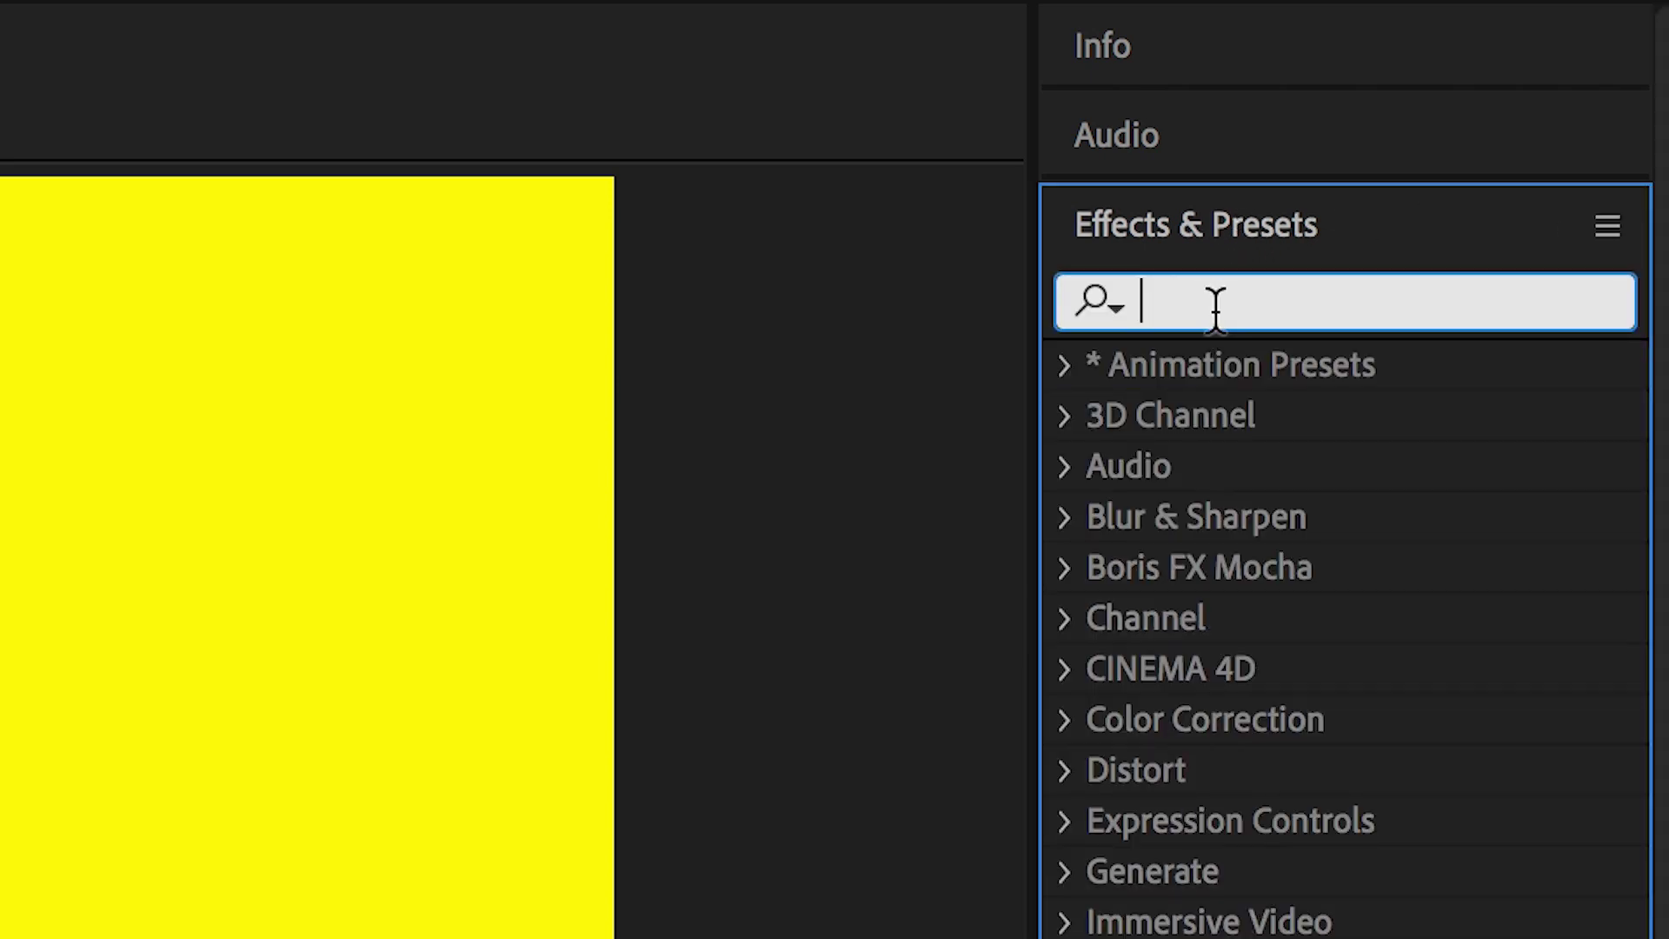
pyautogui.write('tint')
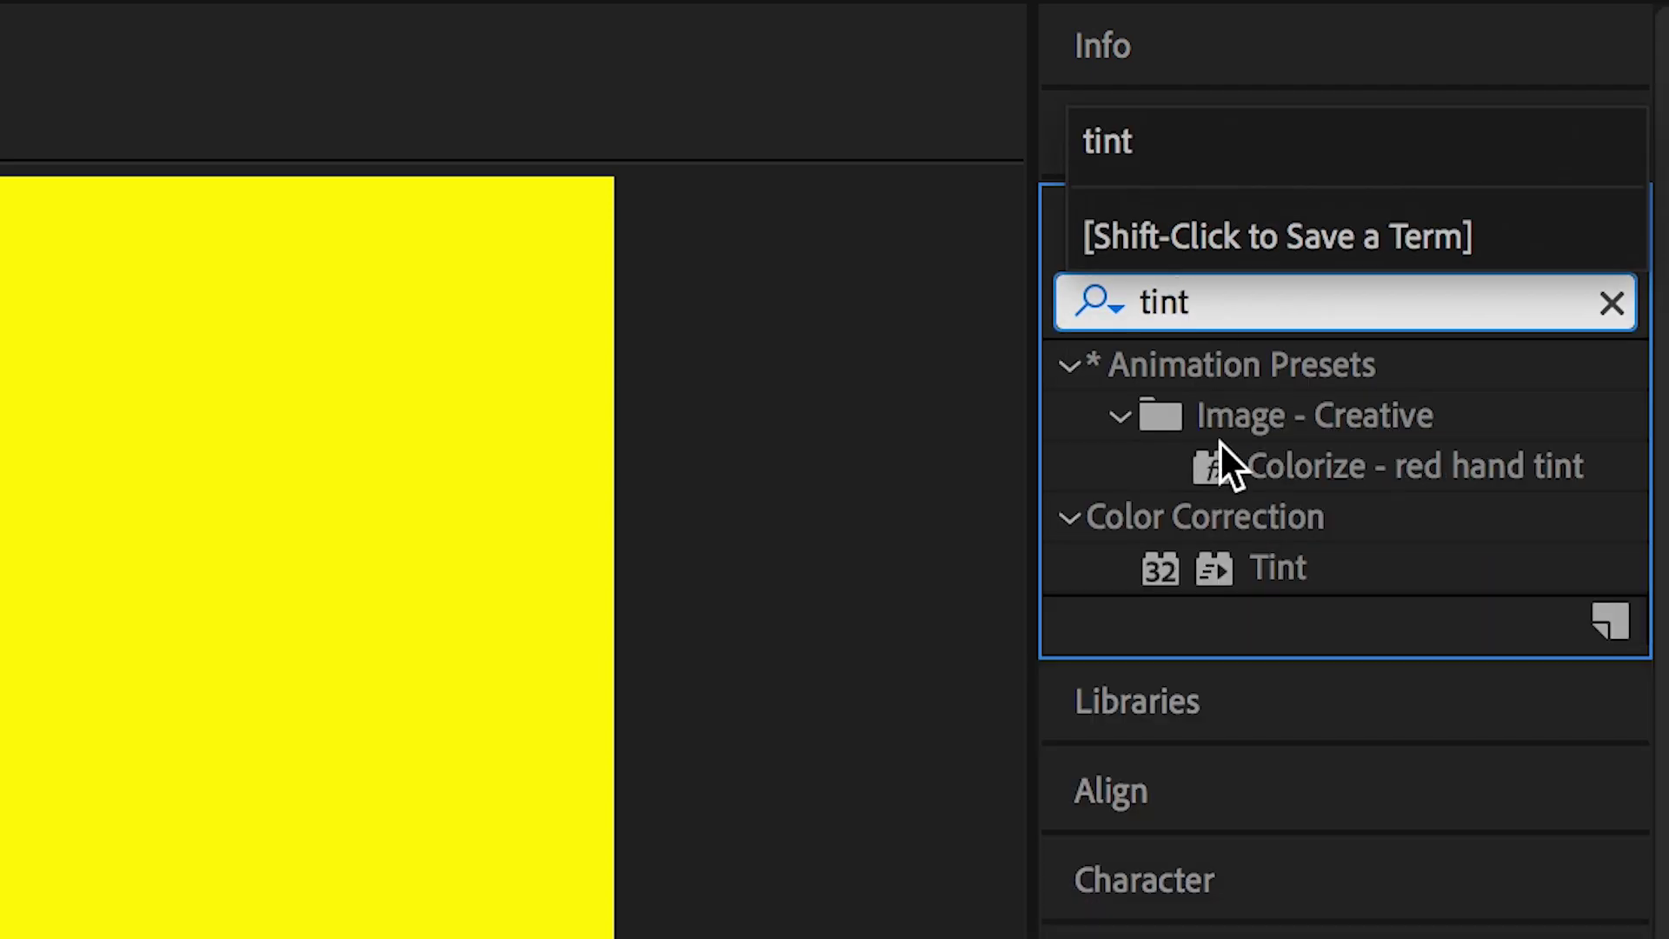
pyautogui.click(1256, 566)
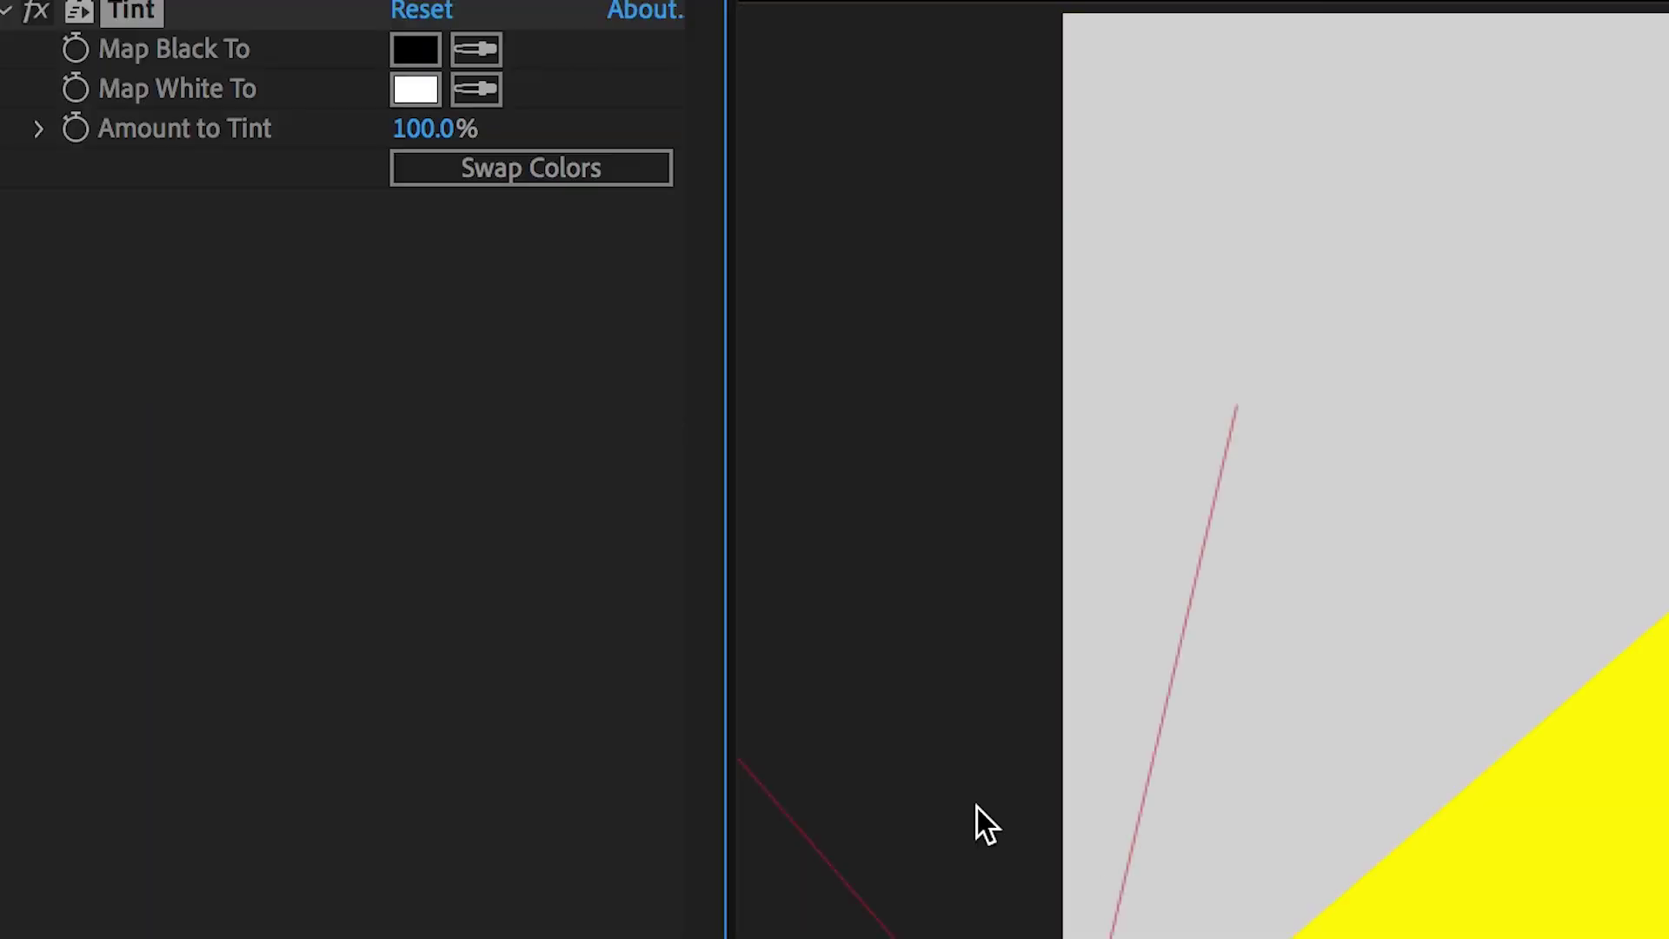
pyautogui.click(416, 49)
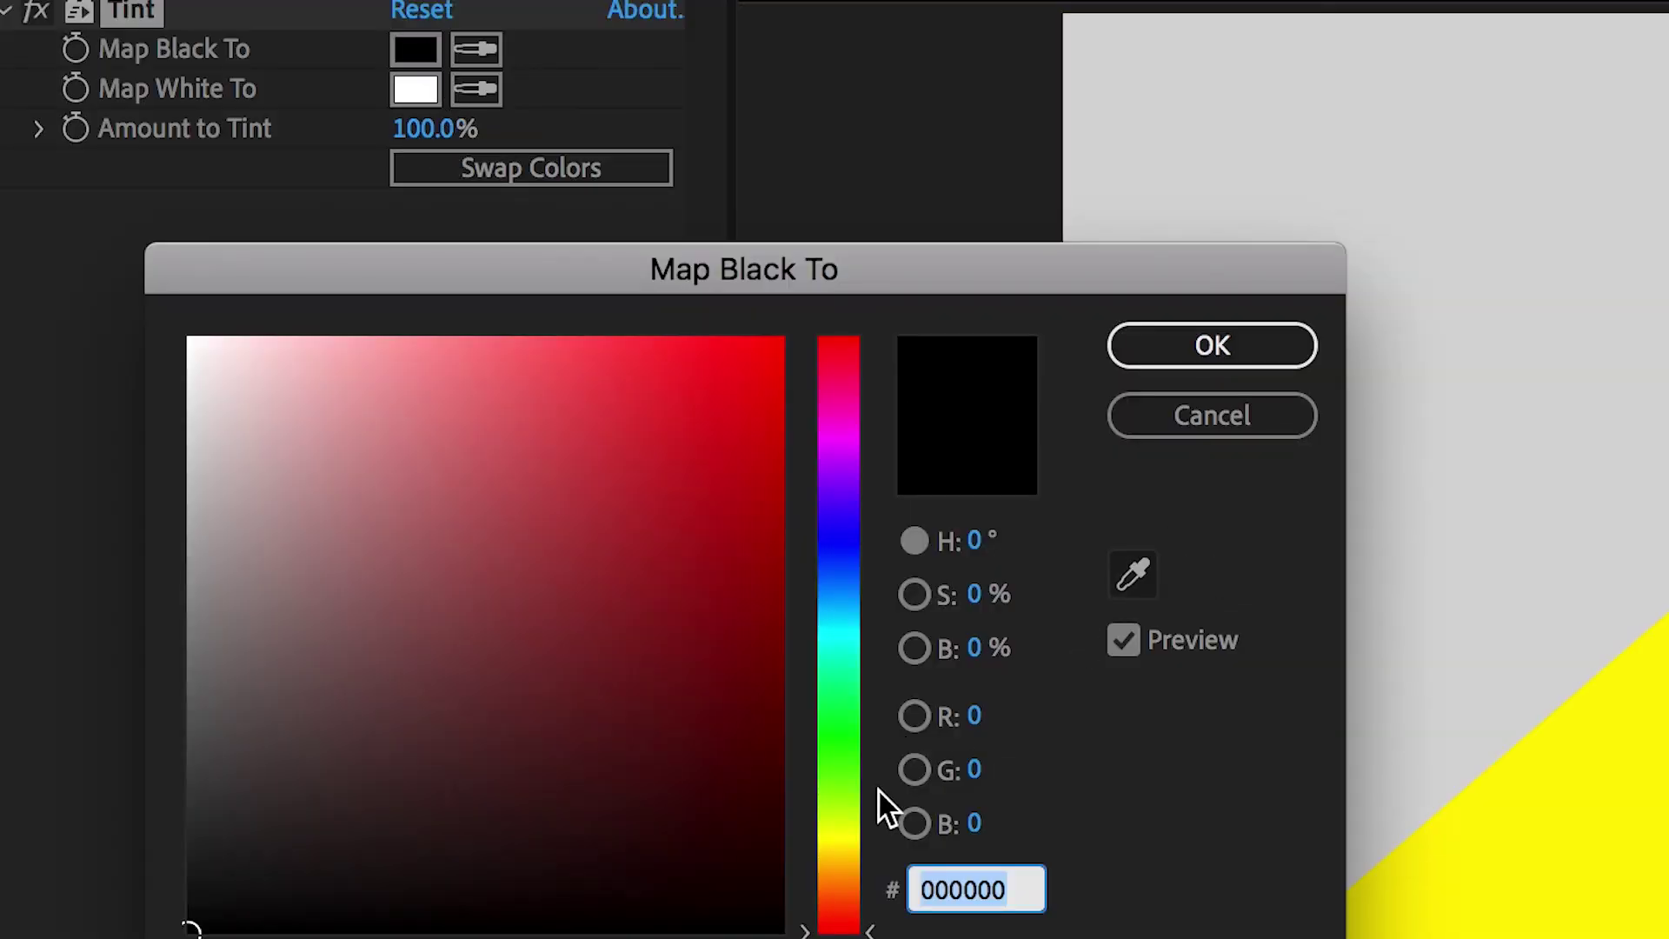
pyautogui.moveTo(837, 886); pyautogui.dragTo(854, 782)
pyautogui.click(485, 650)
pyautogui.moveTo(485, 650); pyautogui.dragTo(815, 310)
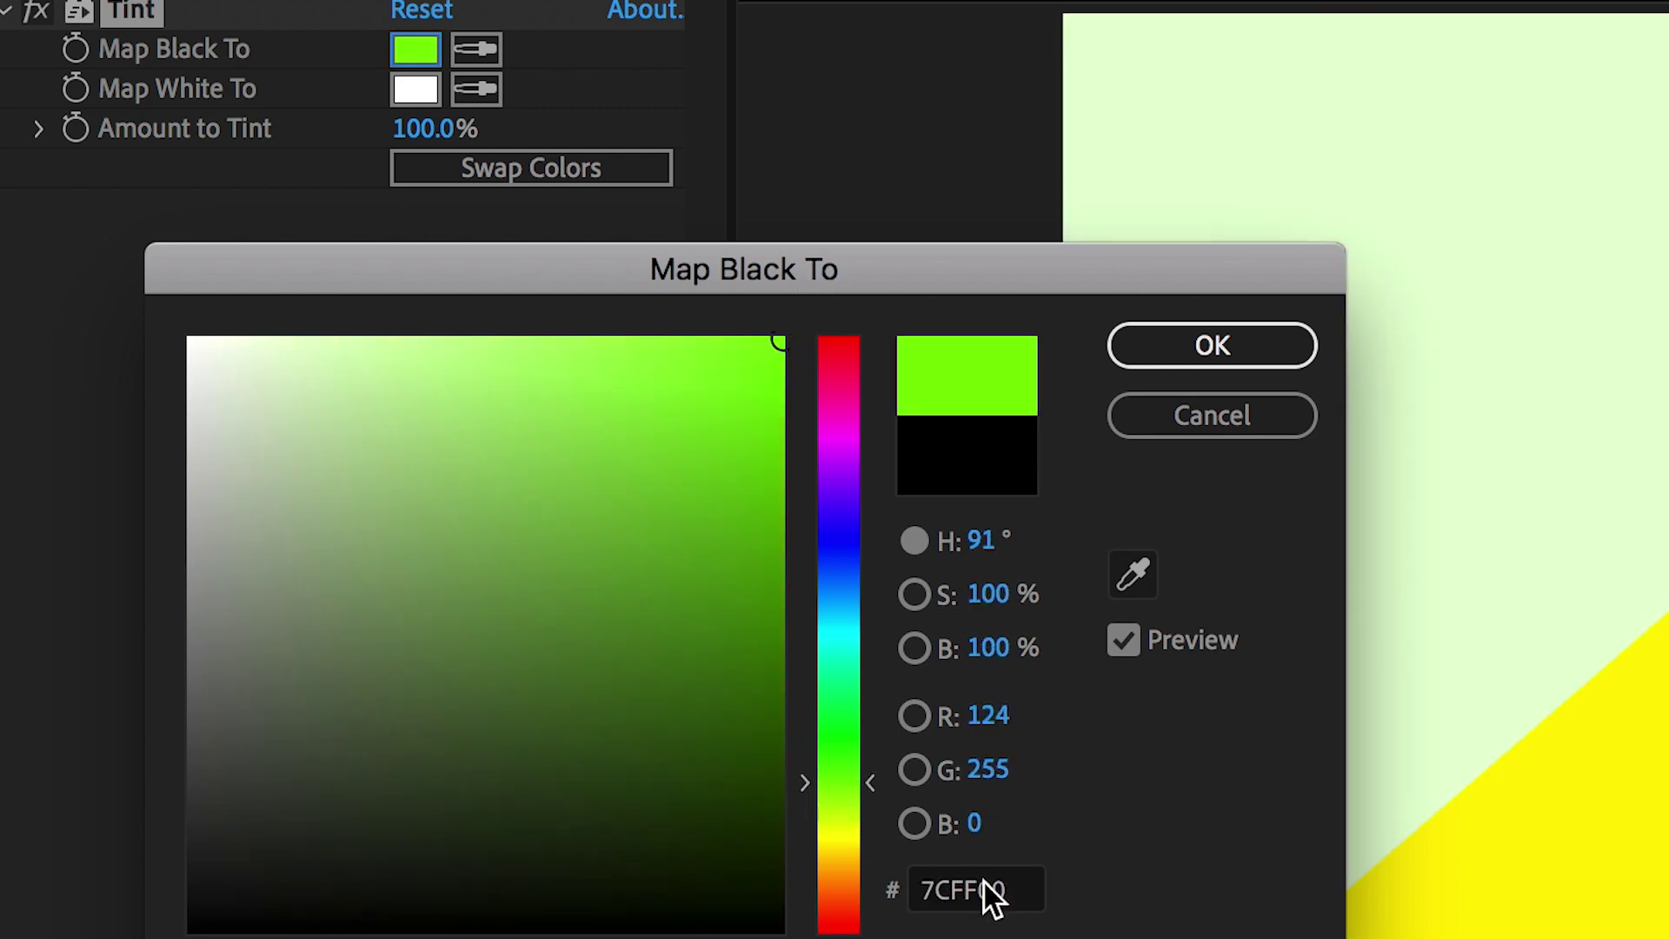
pyautogui.doubleClick(1010, 885)
pyautogui.press('super+c')
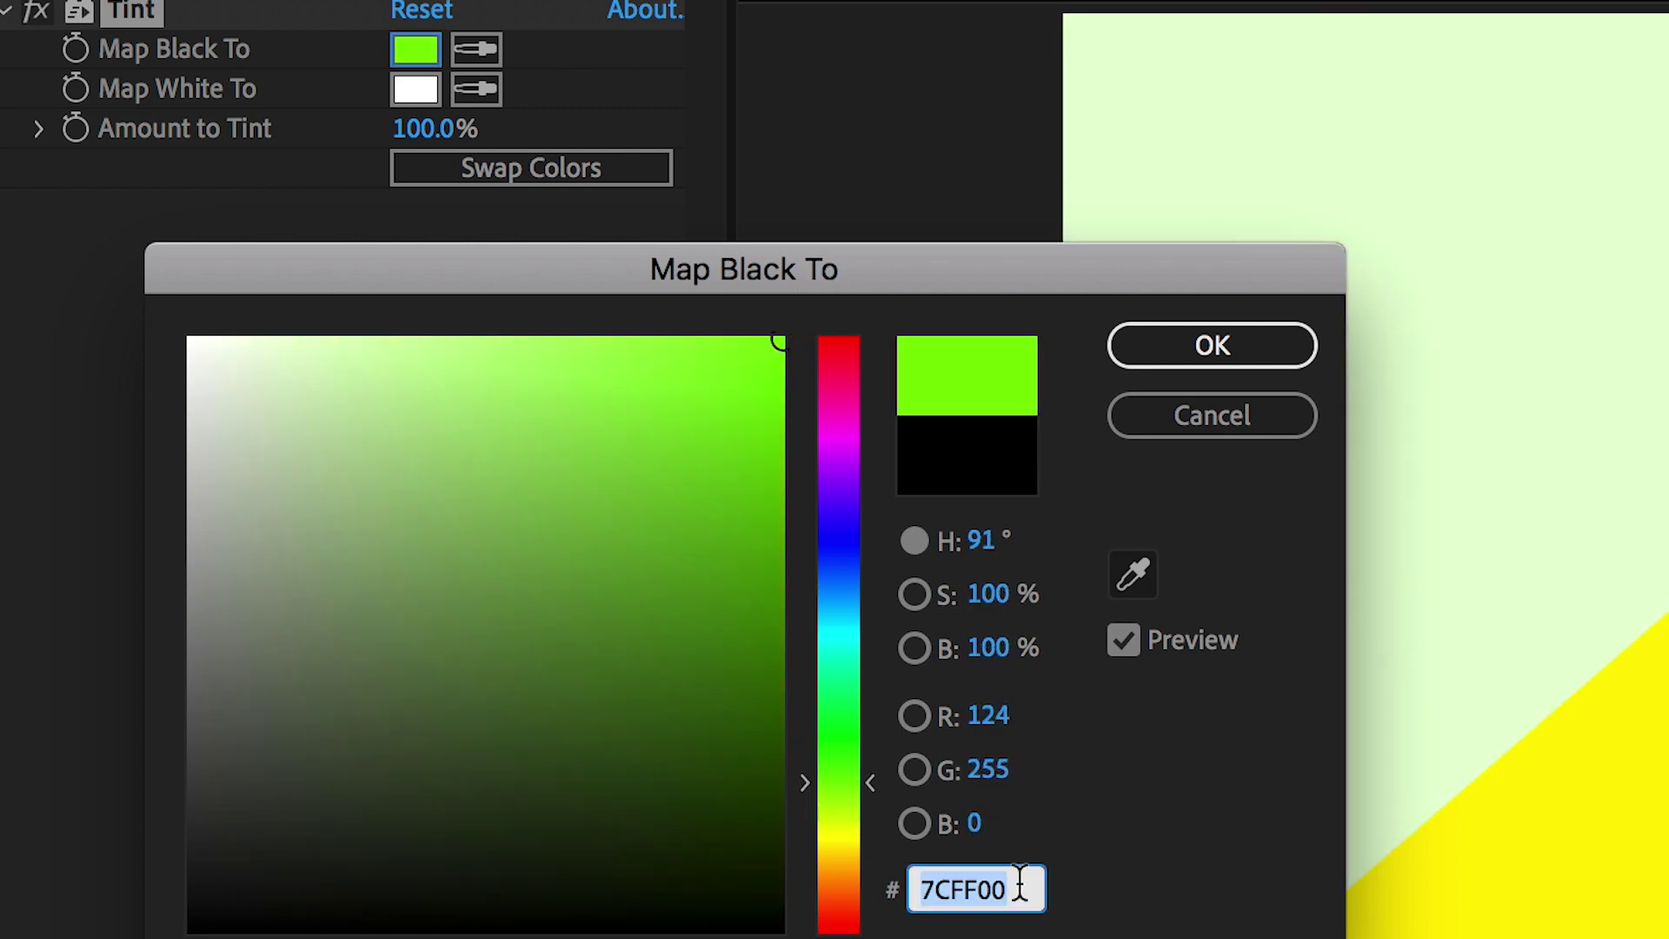
pyautogui.click(1235, 350)
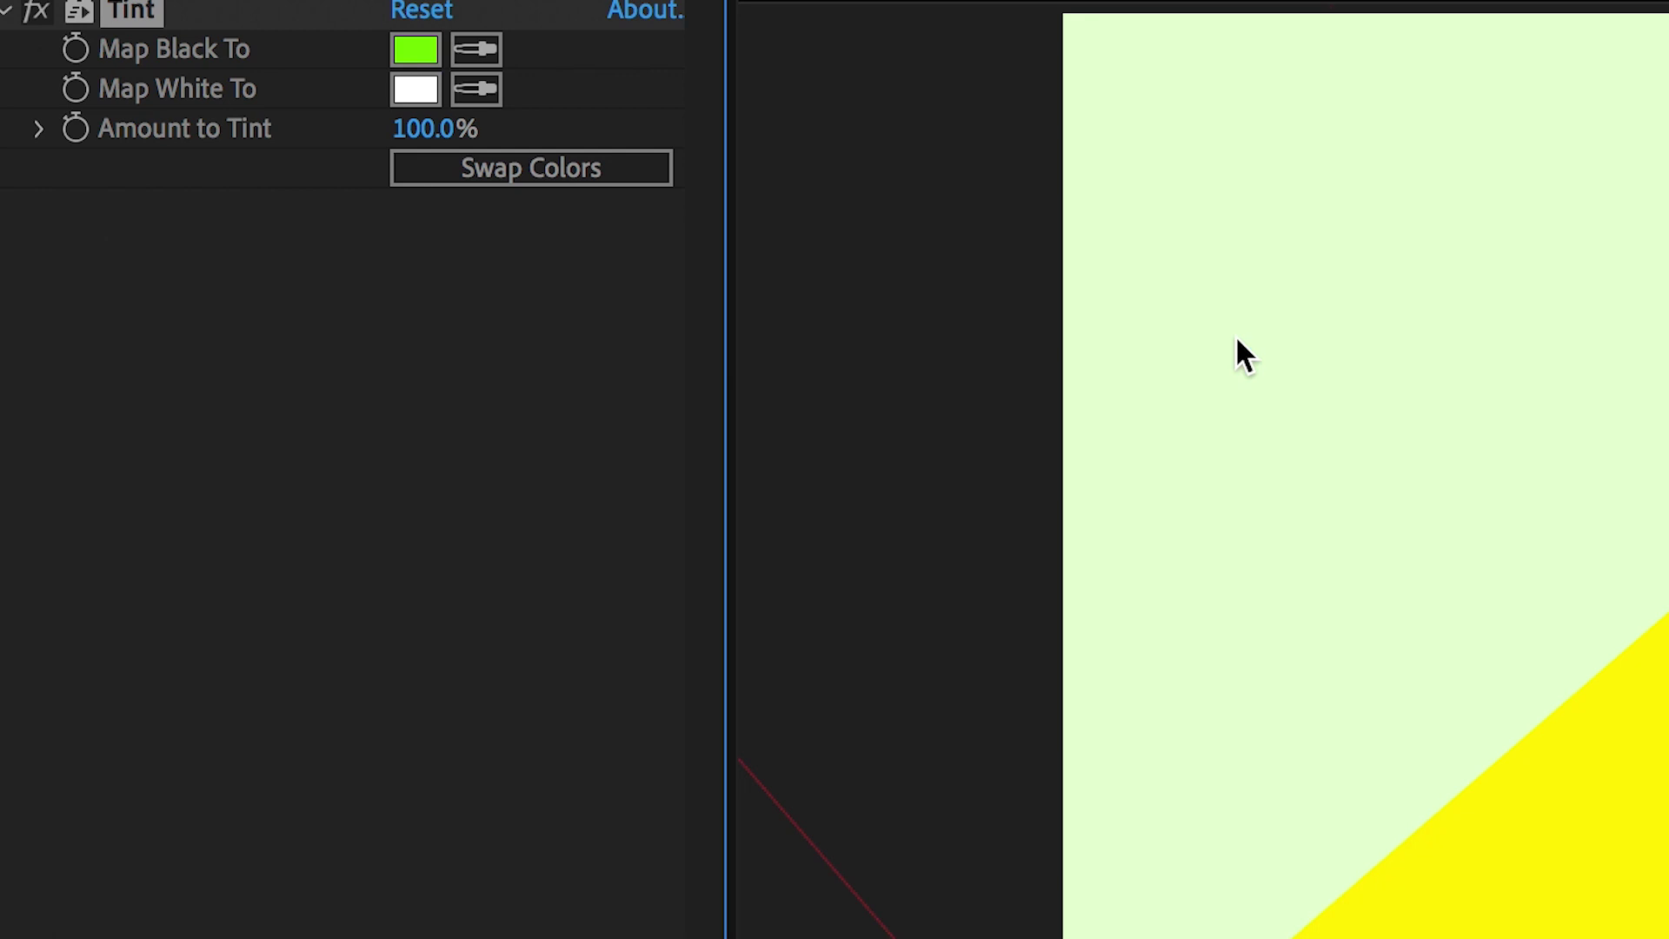
# Set Map White To the same #7CFF00 and preview the green sweep over the yellow
pyautogui.click(443, 83)
pyautogui.press('super+v')
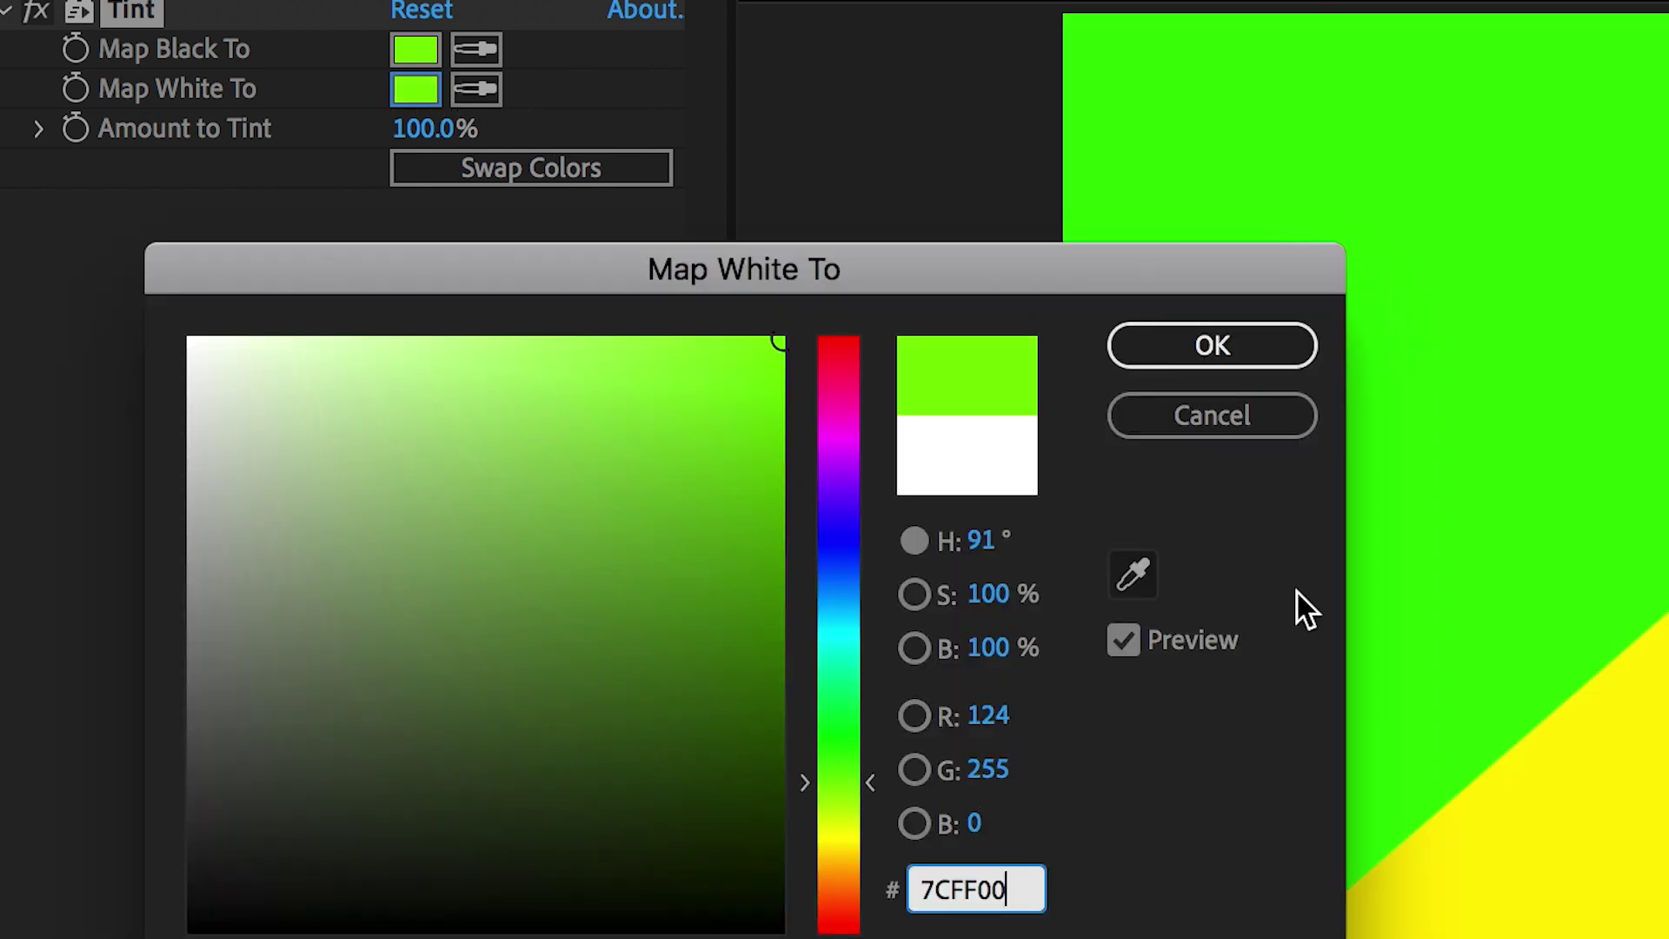
pyautogui.click(1278, 360)
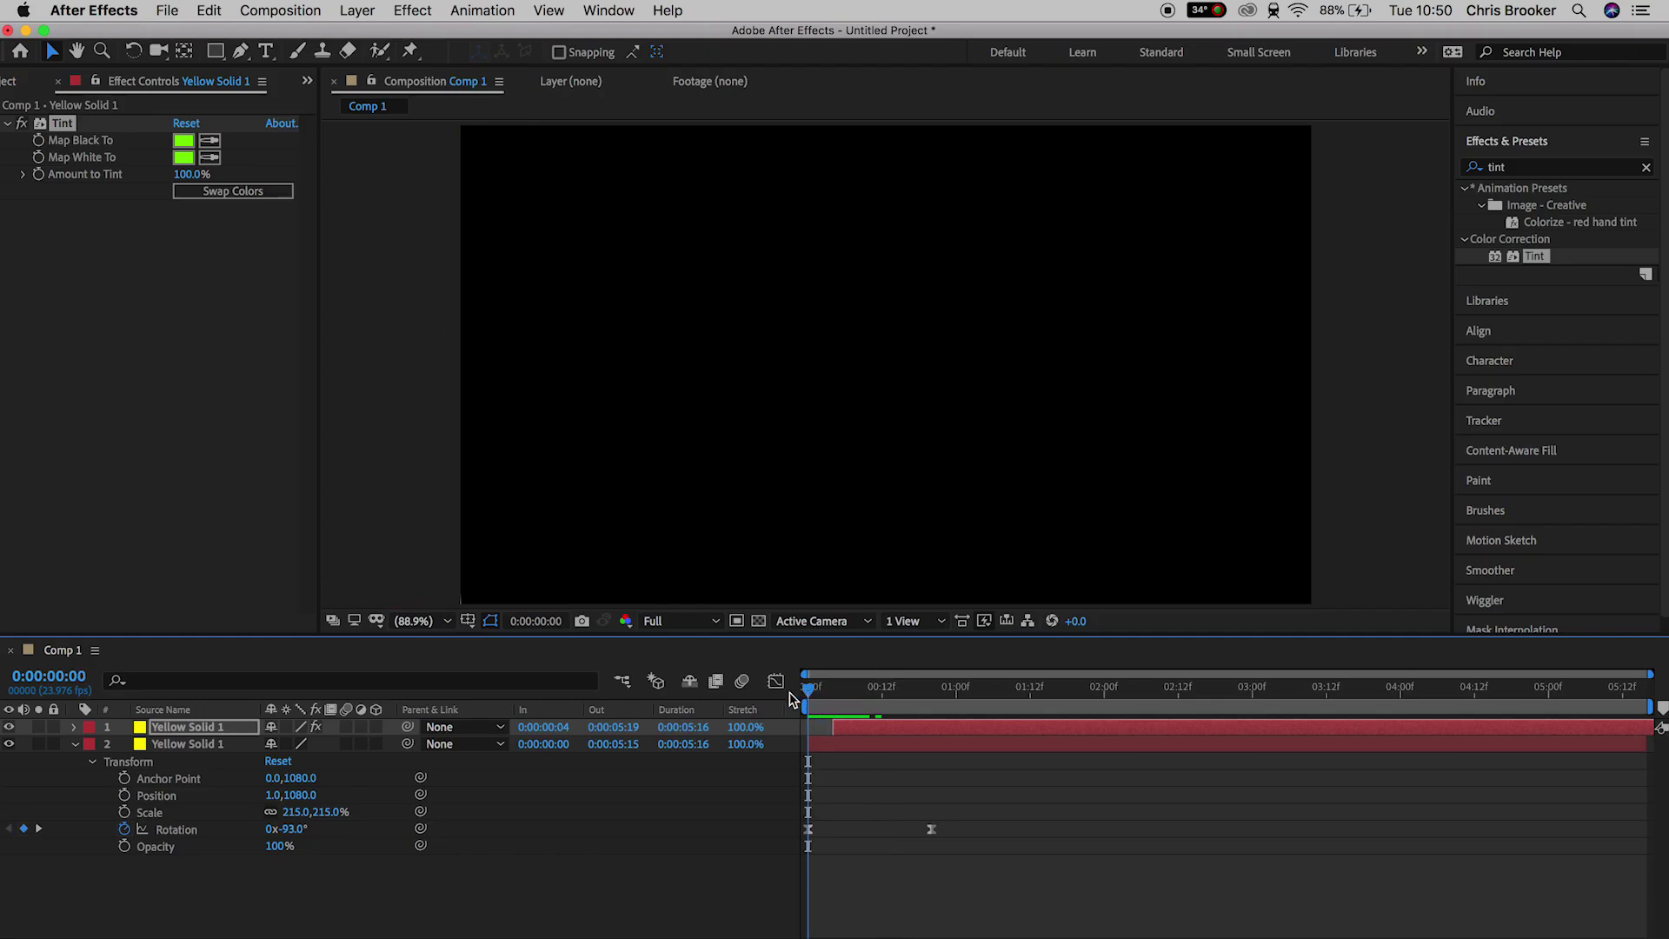
pyautogui.press('space')
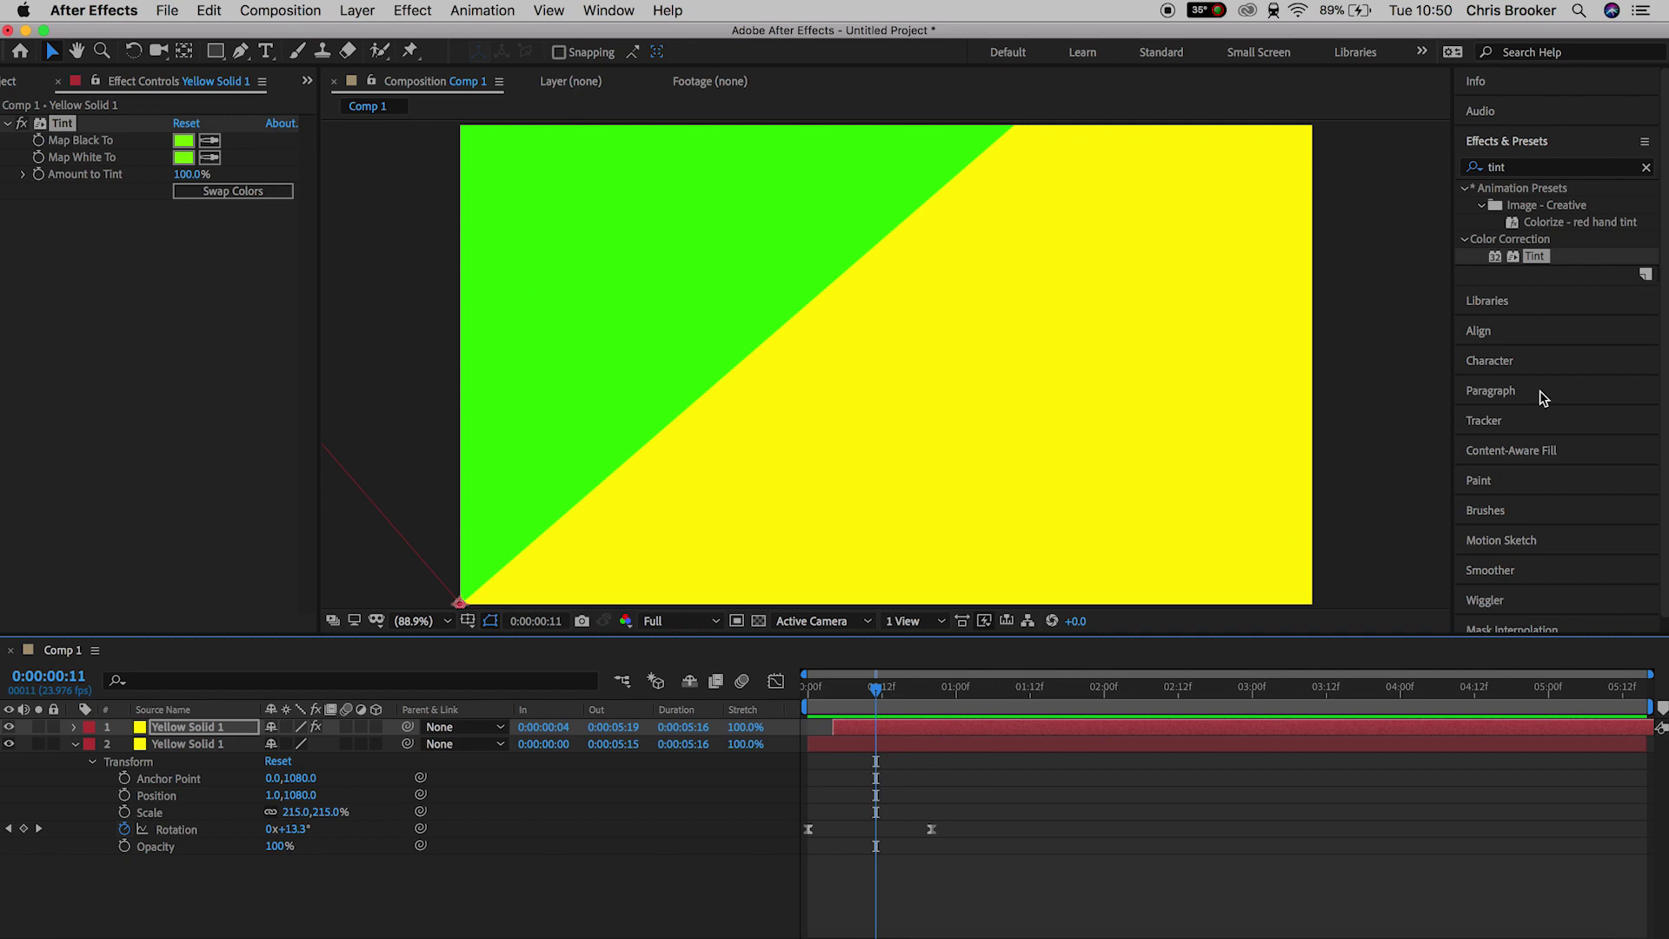
pyautogui.click(1645, 167)
# Add a Drop Shadow with softness 60 to the green copy, then return to frame 0
pyautogui.click(1595, 171)
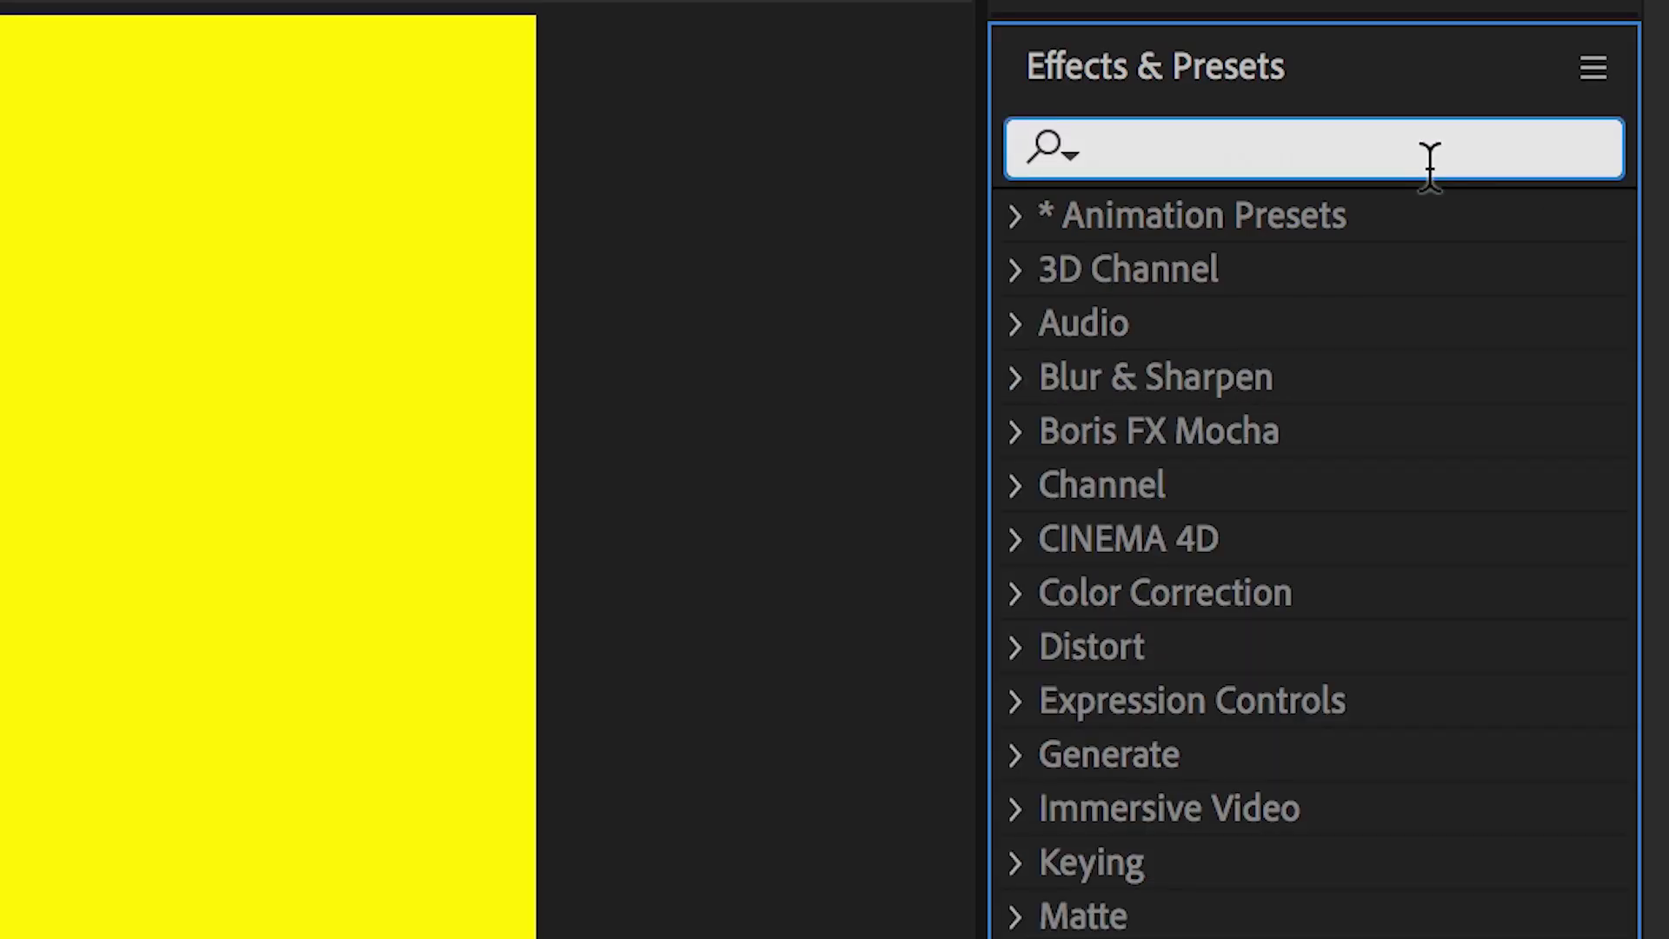
pyautogui.write('drop')
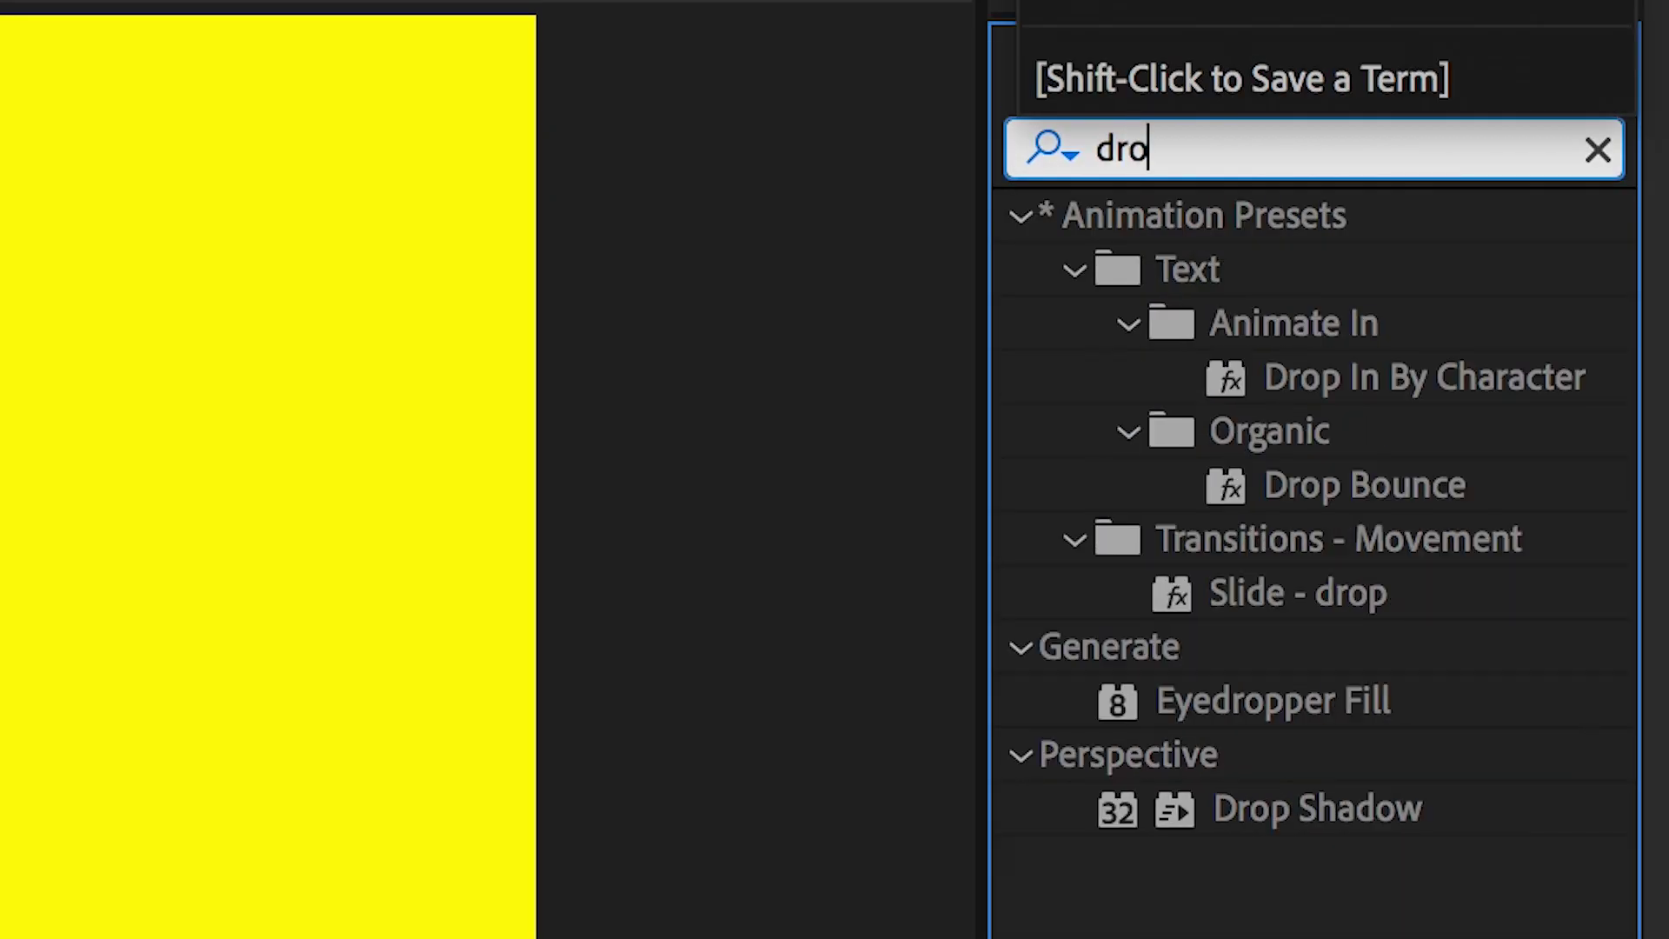
pyautogui.click(1391, 806)
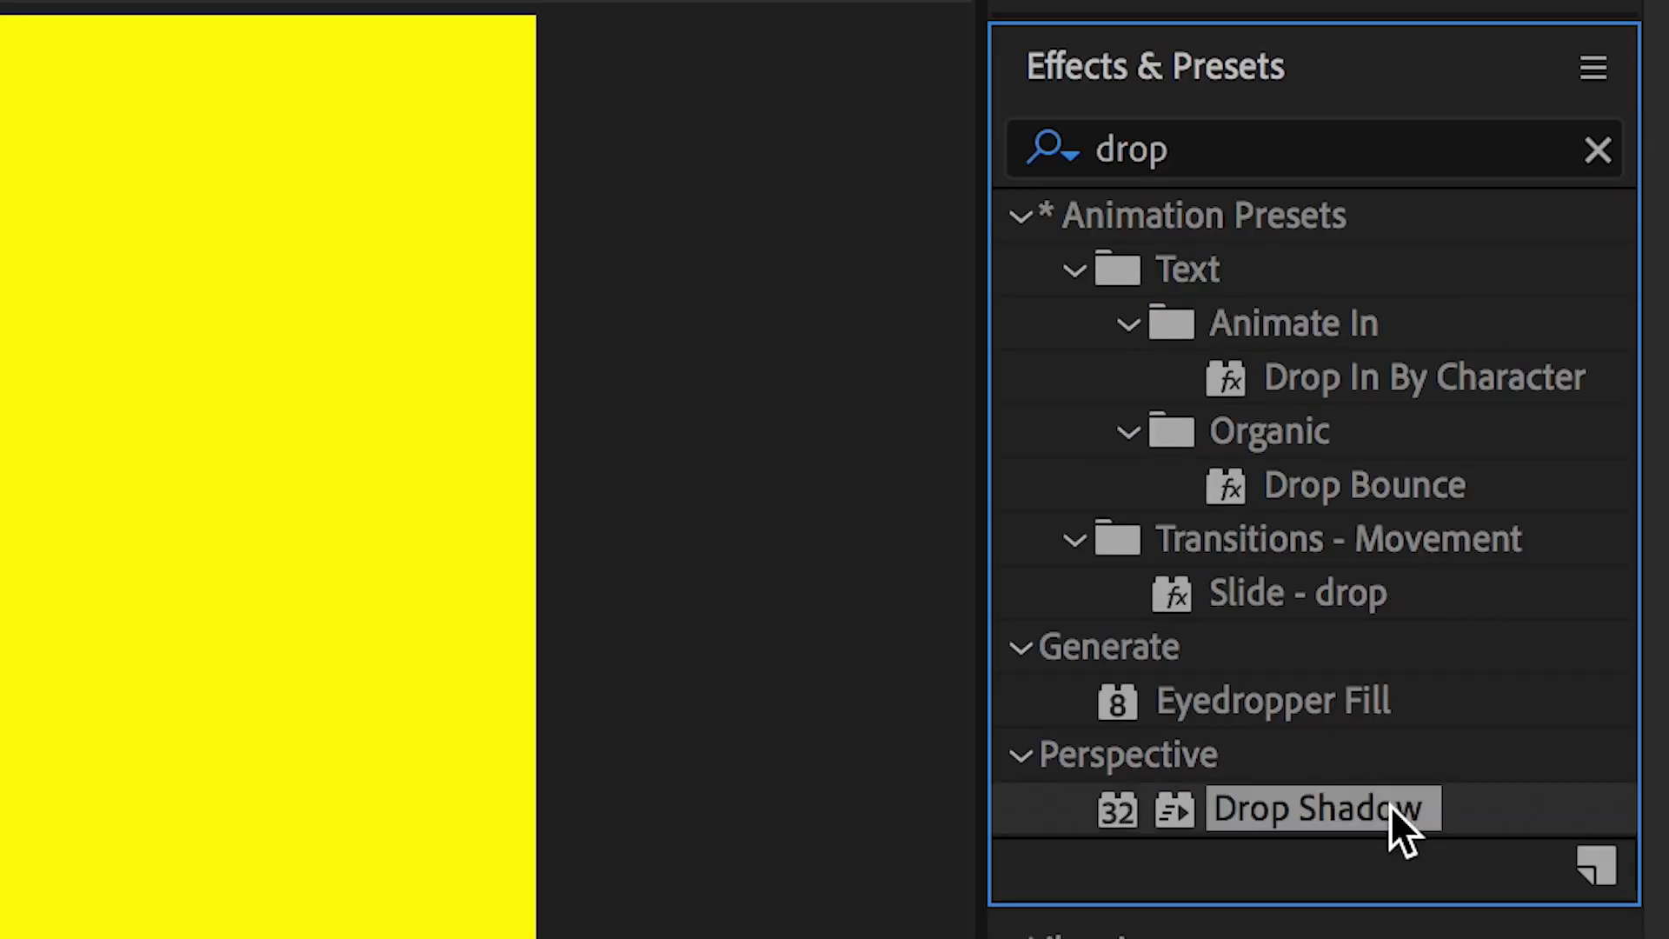
pyautogui.moveTo(1316, 809); pyautogui.dragTo(968, 734)
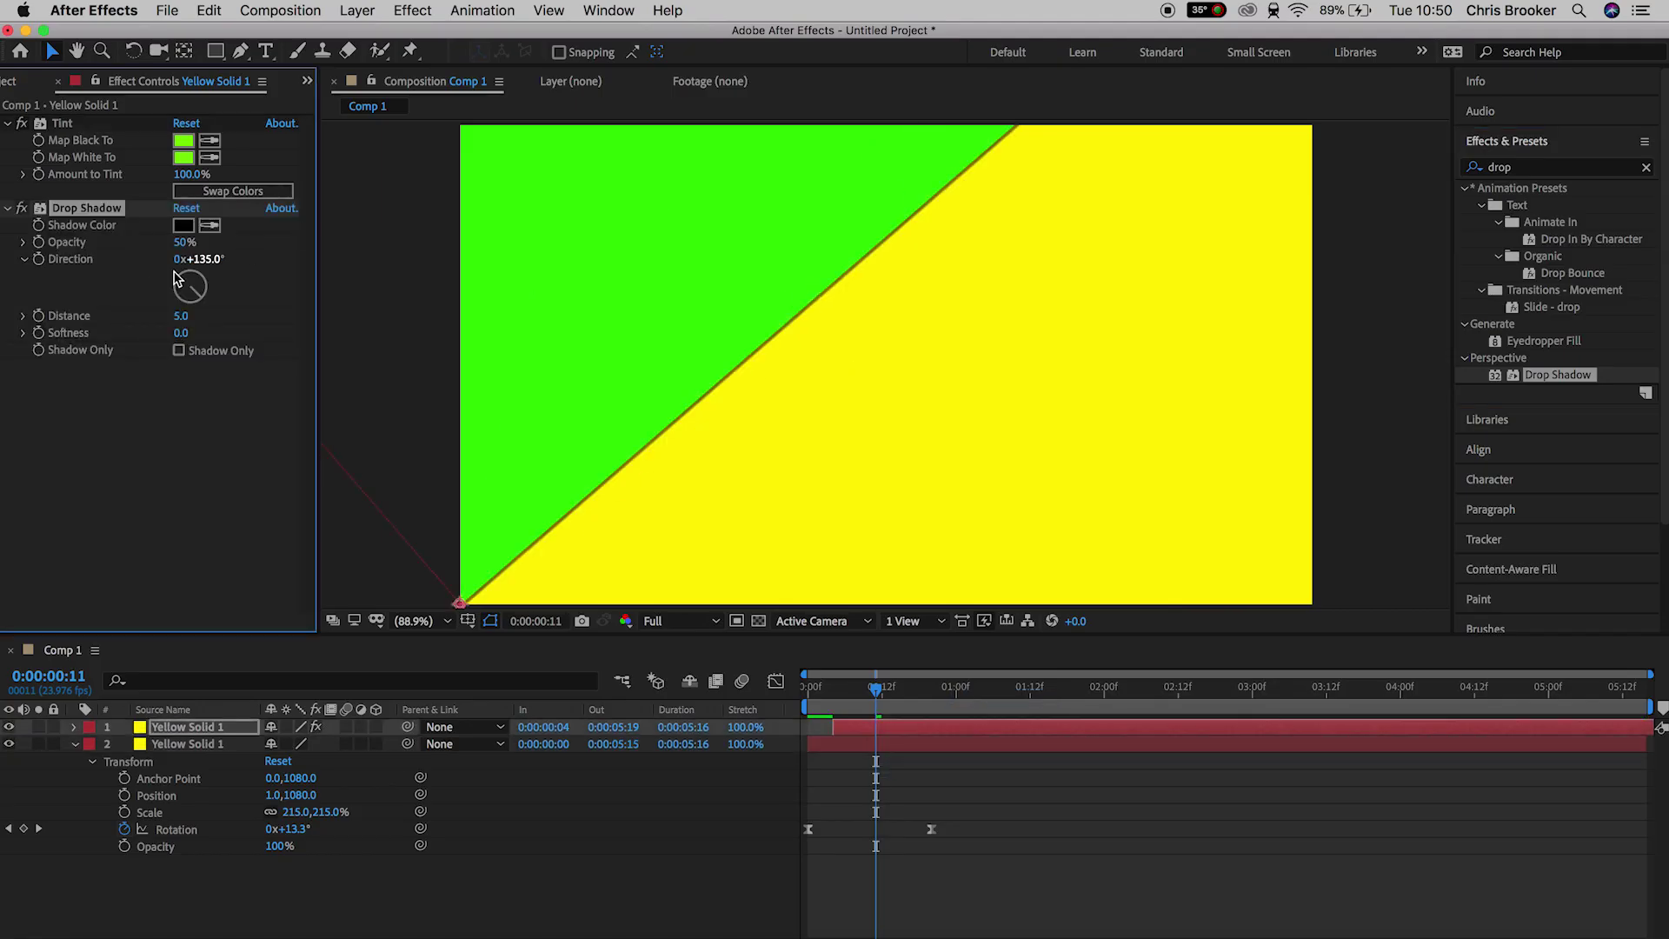
pyautogui.moveTo(186, 343); pyautogui.dragTo(248, 332)
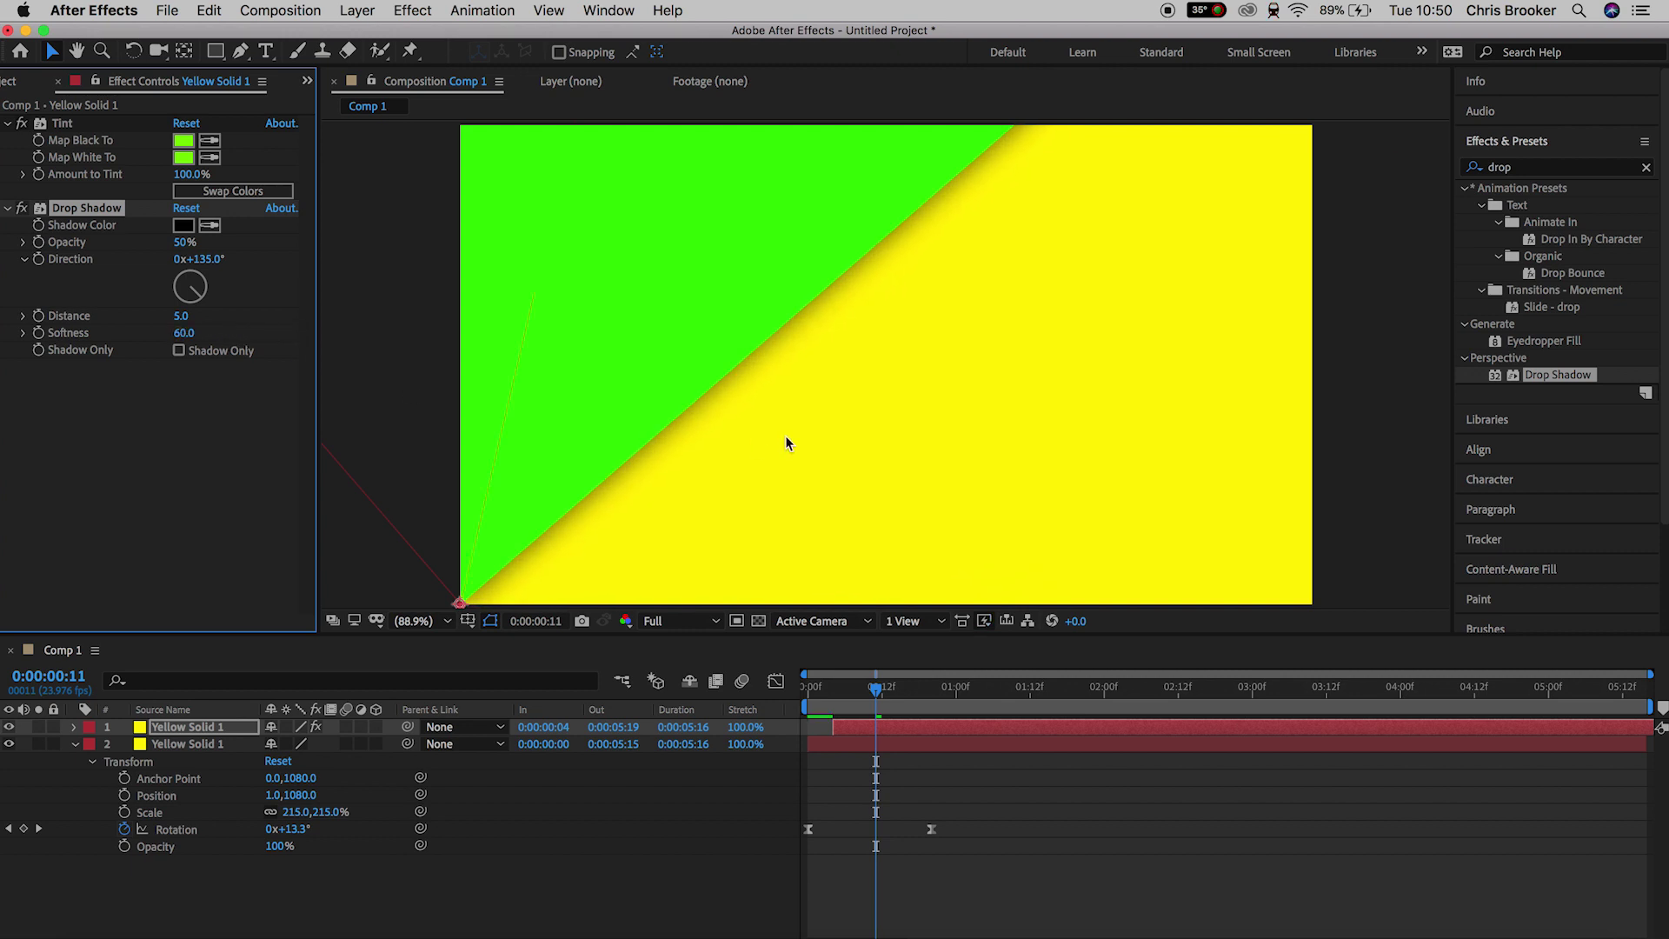
pyautogui.moveTo(876, 709)
pyautogui.mouseDown()
pyautogui.moveTo(815, 708)
pyautogui.moveTo(880, 706)
pyautogui.mouseUp()
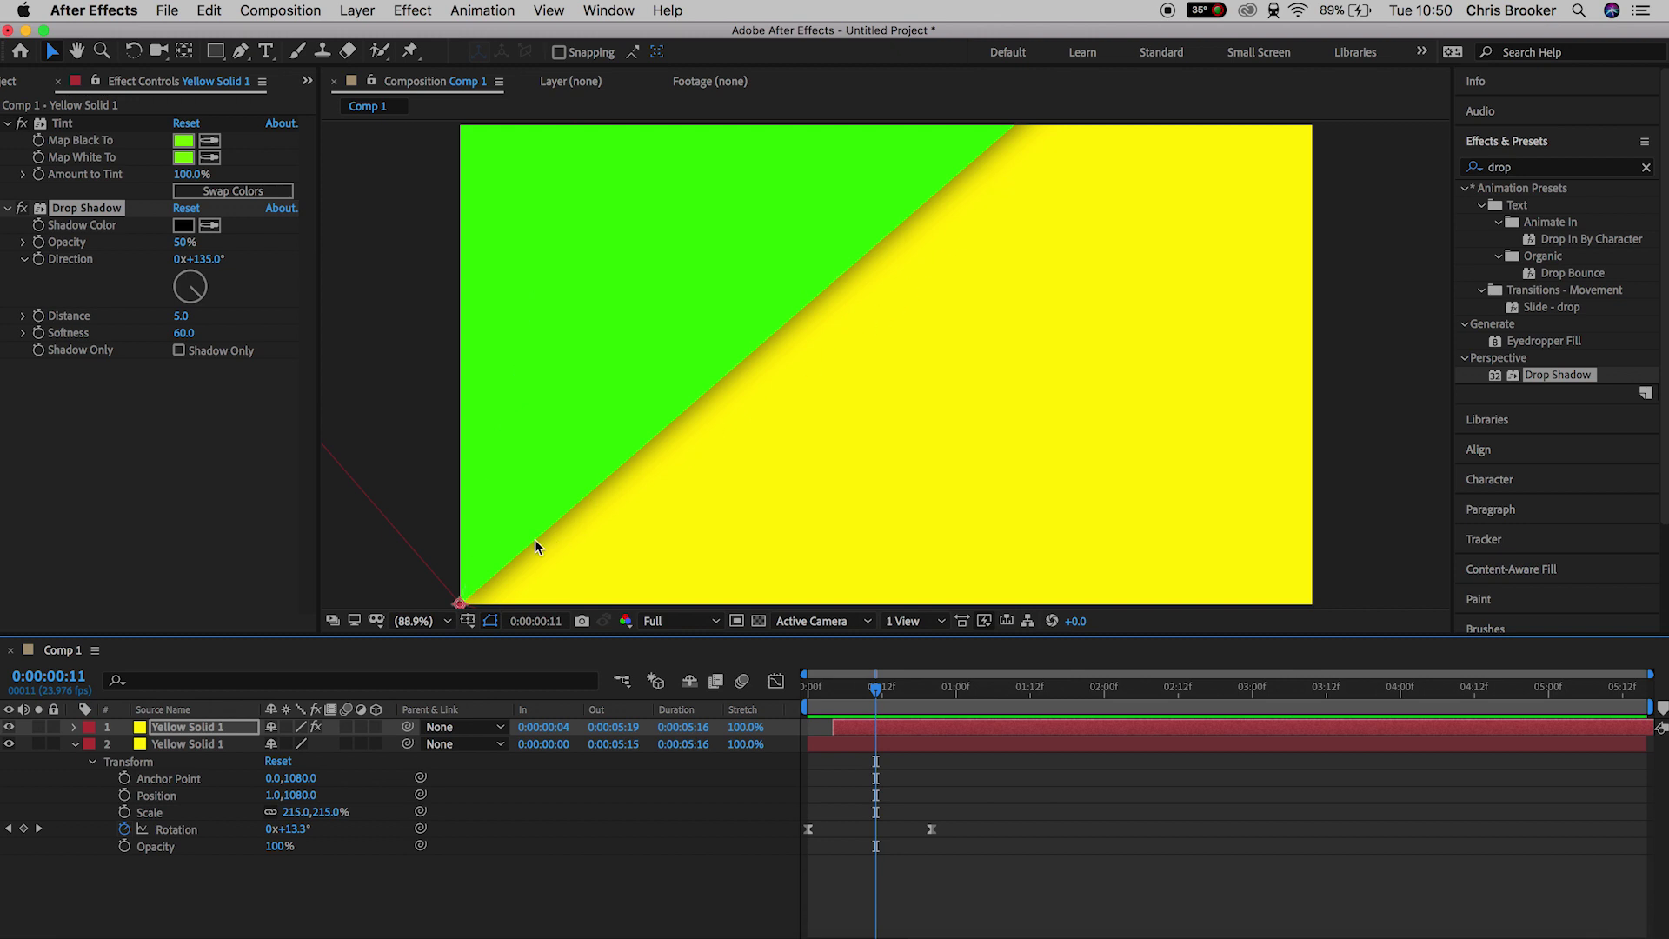
pyautogui.moveTo(876, 689)
pyautogui.mouseDown()
pyautogui.moveTo(808, 695)
pyautogui.moveTo(905, 695)
pyautogui.mouseUp()
pyautogui.scroll(3, 832, 700)
# Add solid copies starting at frames 8 and 12, tinted teal and purple
pyautogui.click(1005, 688)
pyautogui.hotkey('ctrl', 'd')
pyautogui.press('[')
pyautogui.click(182, 140)
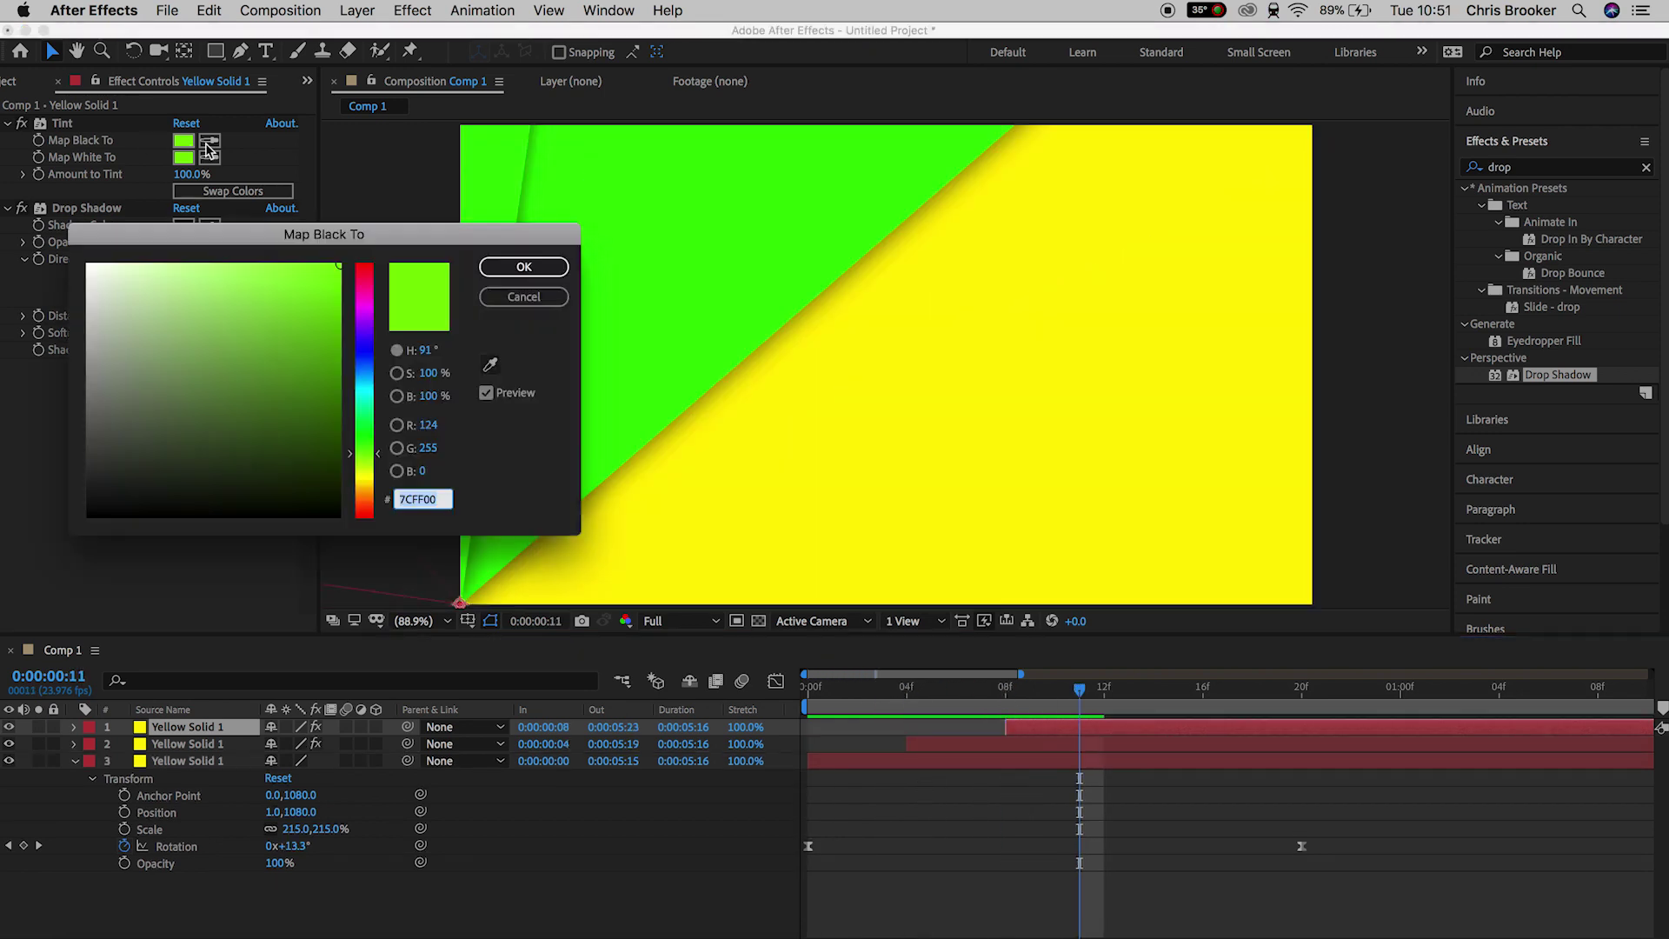
pyautogui.click(362, 365)
pyautogui.click(533, 264)
pyautogui.moveTo(1155, 689); pyautogui.dragTo(1203, 693)
pyautogui.hotkey('ctrl', 'd')
pyautogui.press('[')
pyautogui.click(183, 140)
pyautogui.click(363, 313)
pyautogui.click(528, 263)
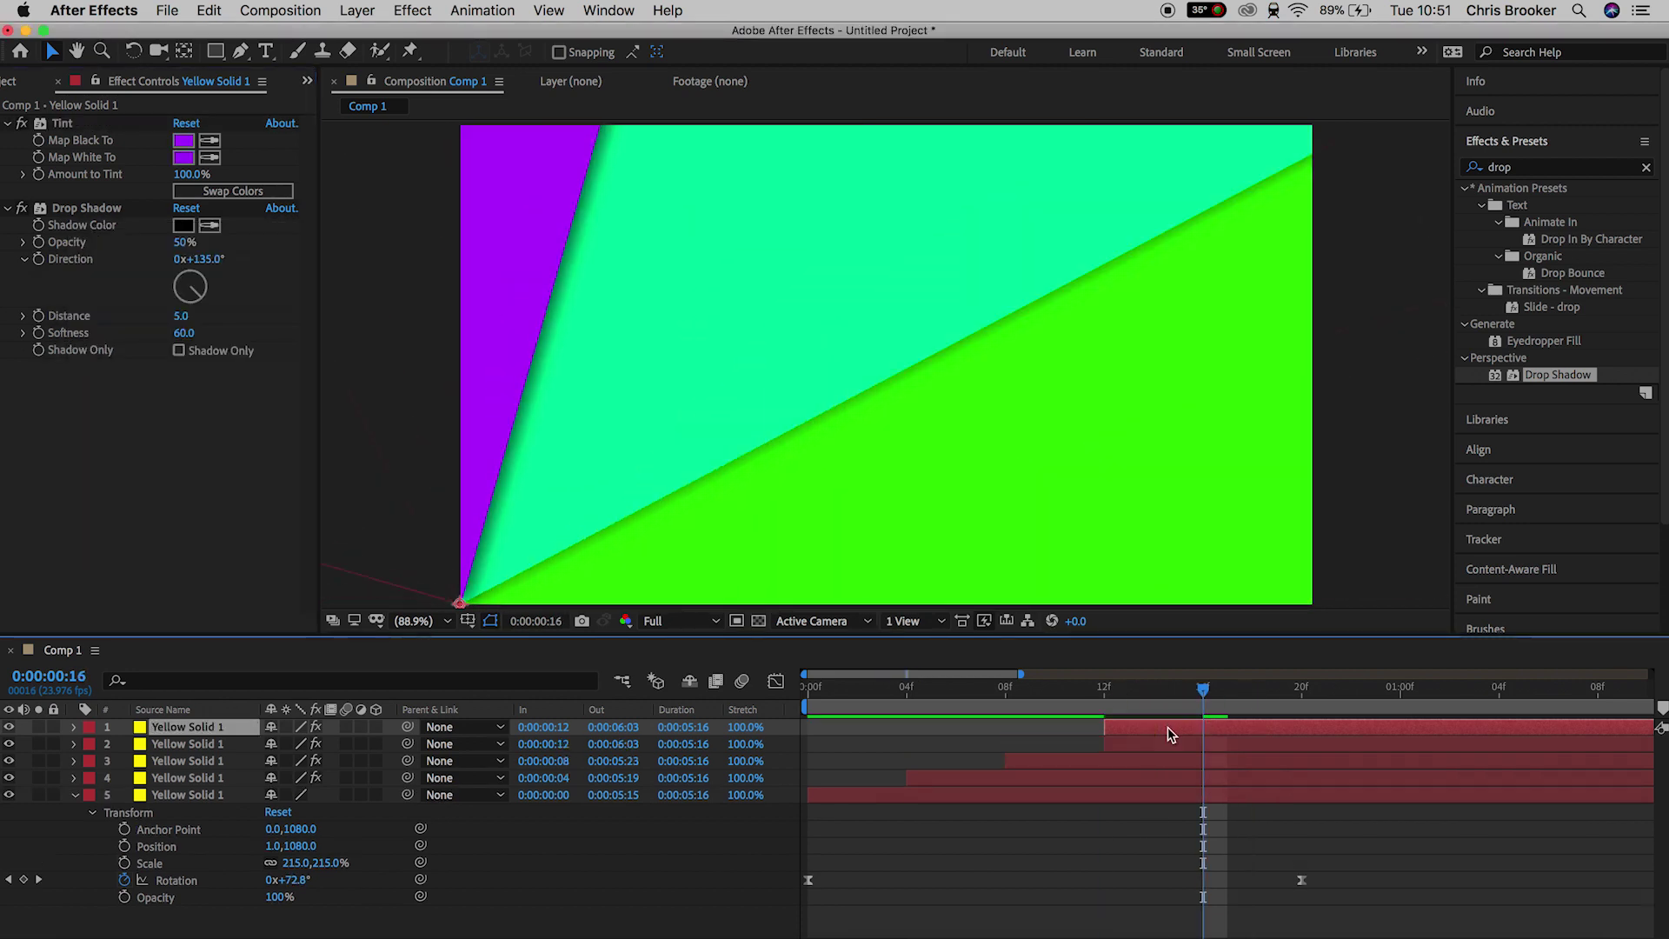
# Add a pink-tinted copy starting at frame 16, then preview the staggered solids
pyautogui.hotkey('ctrl', 'd')
pyautogui.press('[')
pyautogui.click(183, 140)
pyautogui.click(362, 291)
pyautogui.click(528, 263)
pyautogui.press('Home')
pyautogui.press('-')
pyautogui.press('space')
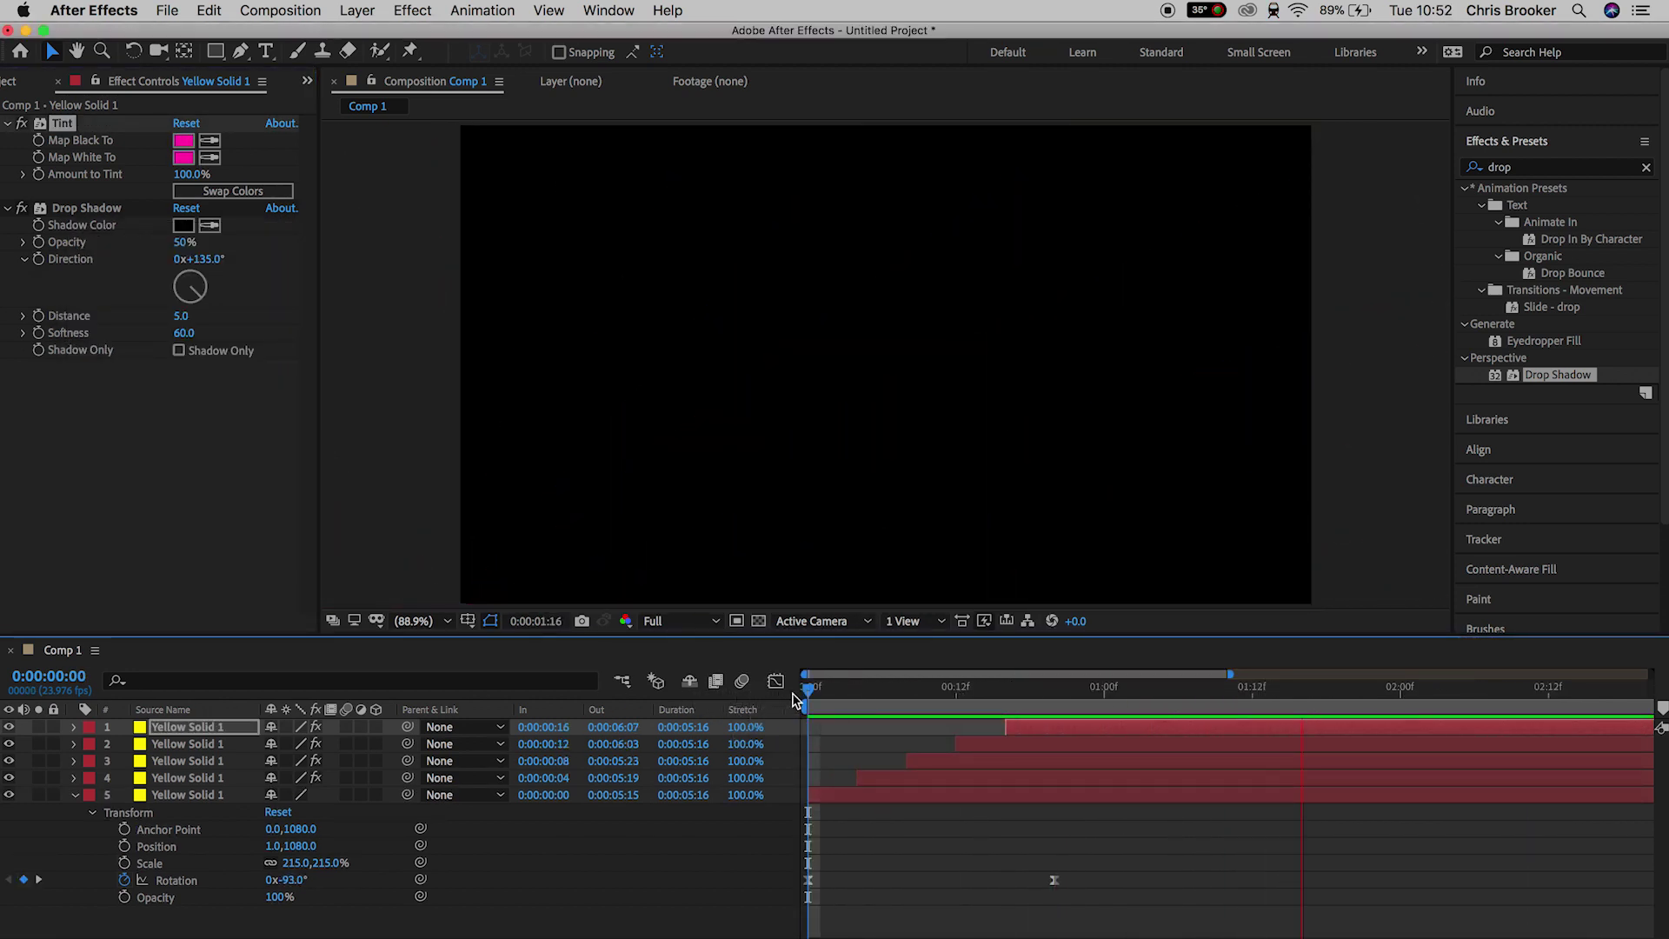
pyautogui.press('space')
pyautogui.moveTo(818, 700); pyautogui.dragTo(1092, 710)
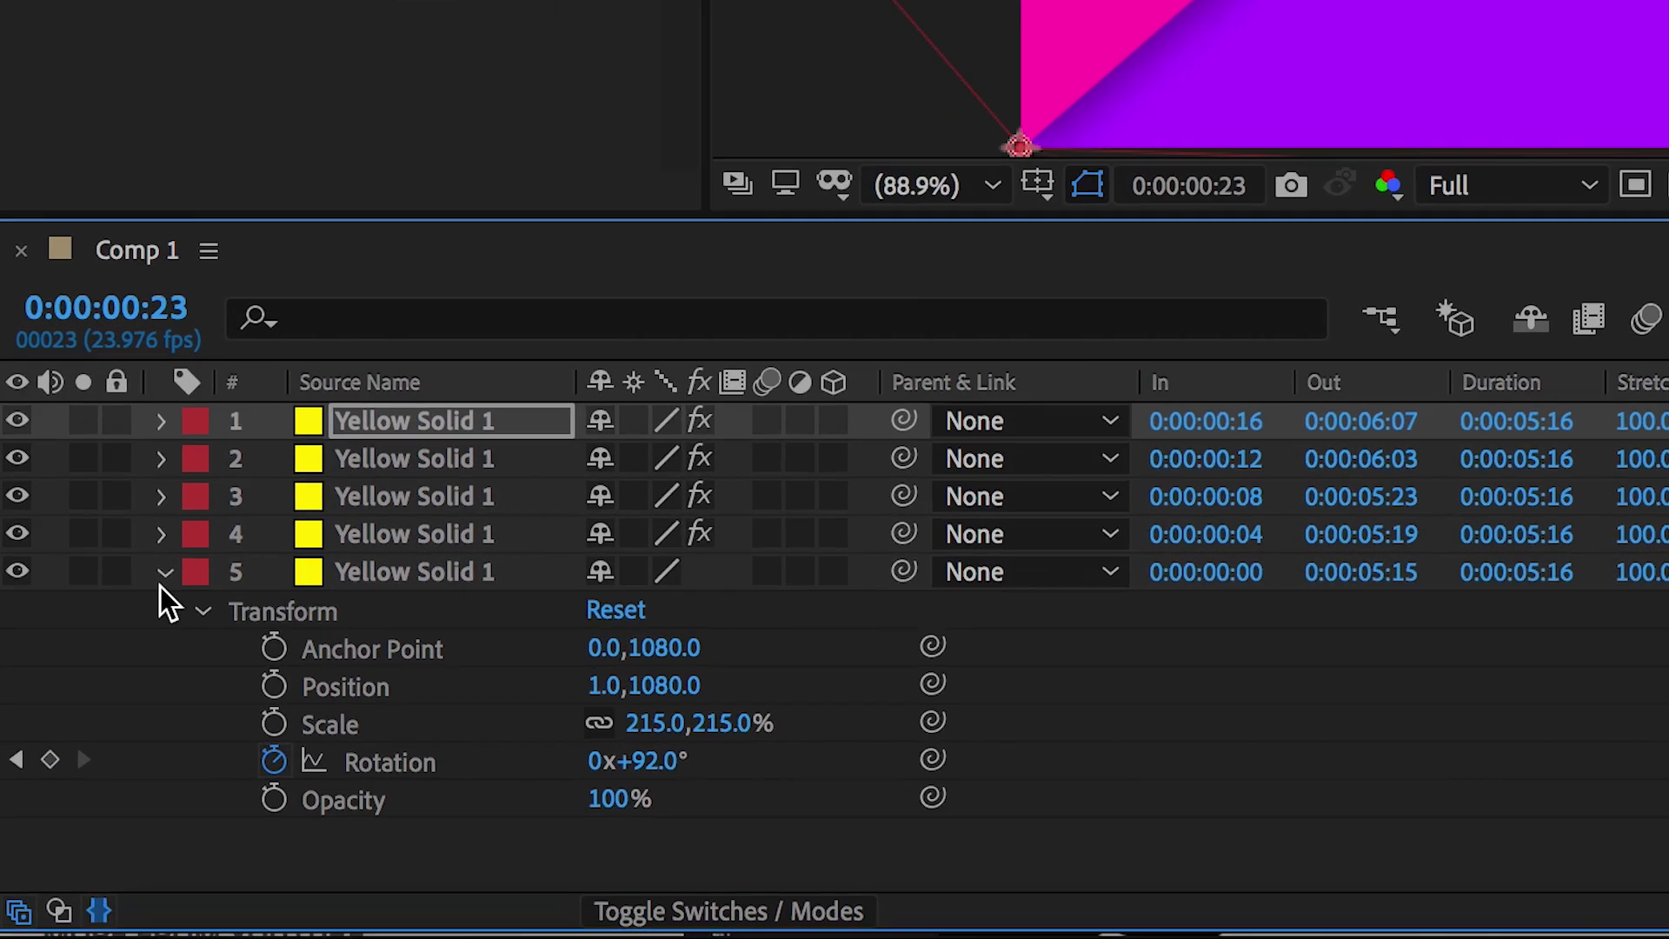
# Select all five solid layers, enable motion blur, and preview the blurred sweep
pyautogui.click(75, 795)
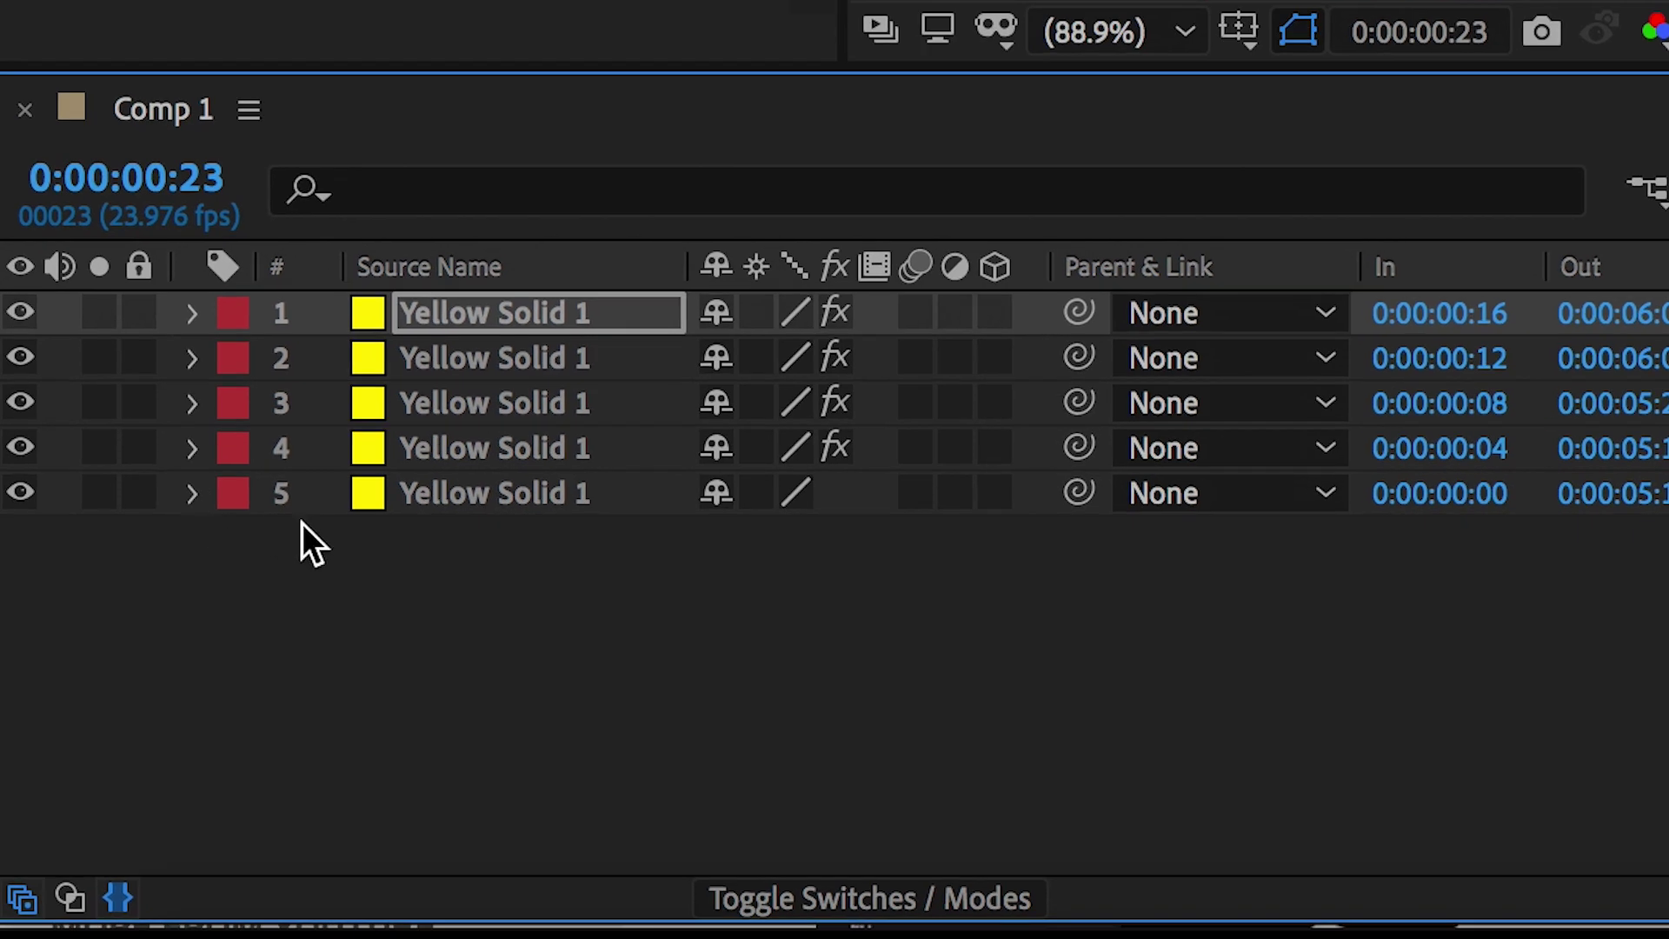
pyautogui.moveTo(194, 840); pyautogui.dragTo(213, 779)
pyautogui.moveTo(565, 452); pyautogui.dragTo(586, 320)
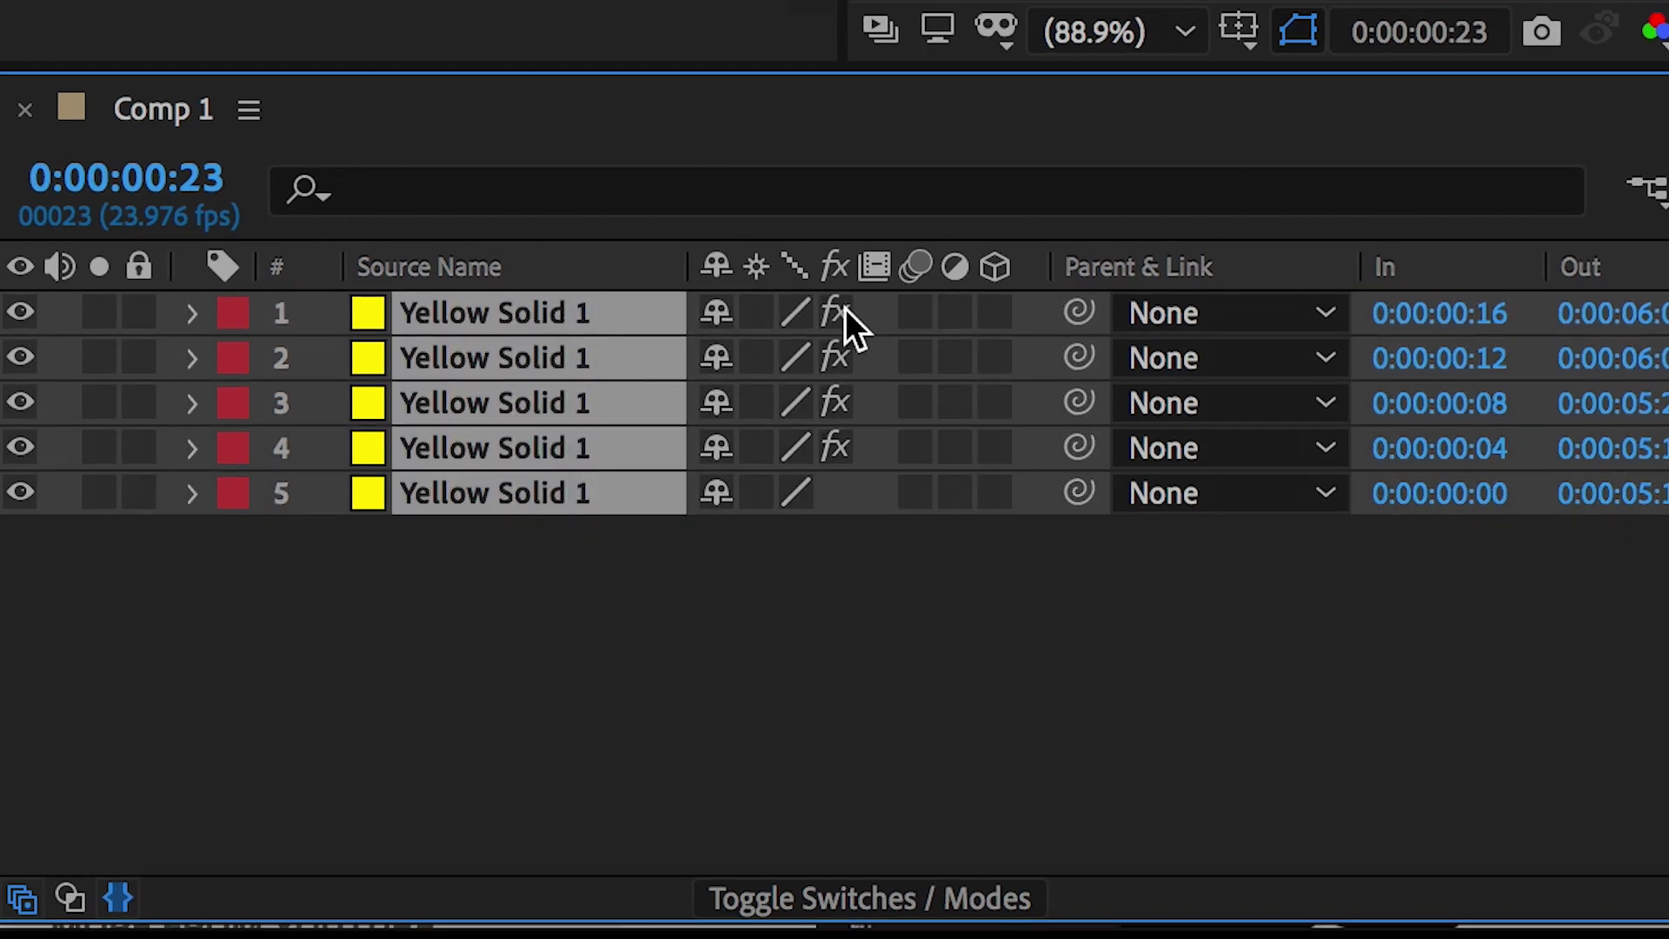
pyautogui.click(918, 315)
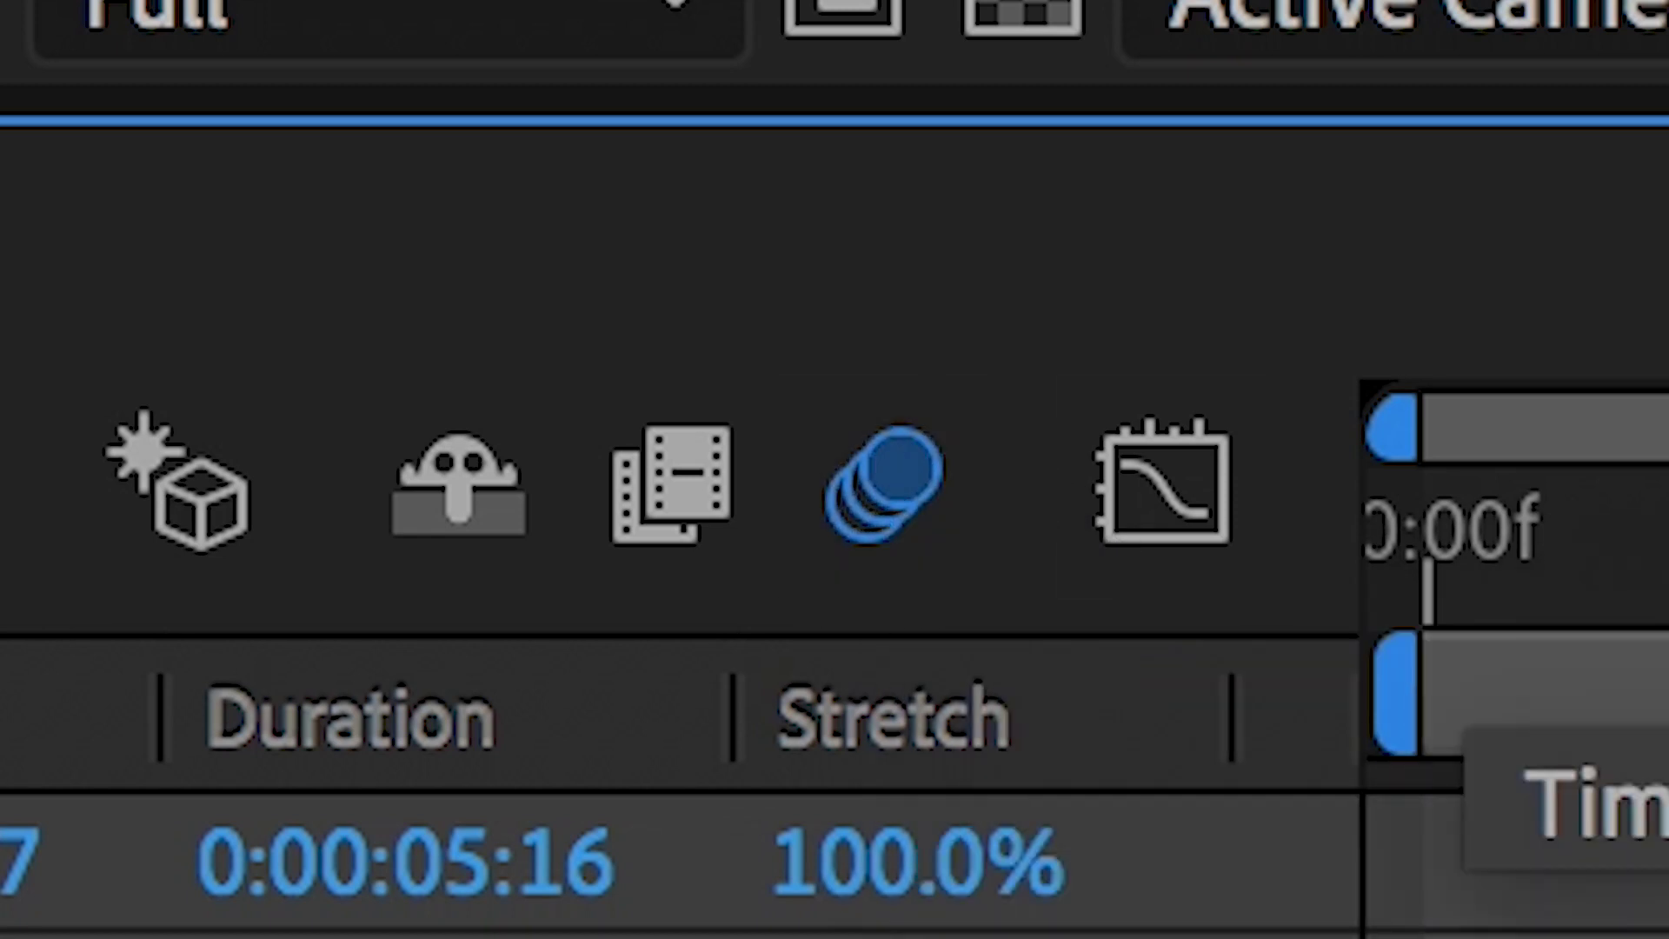
pyautogui.press('Home')
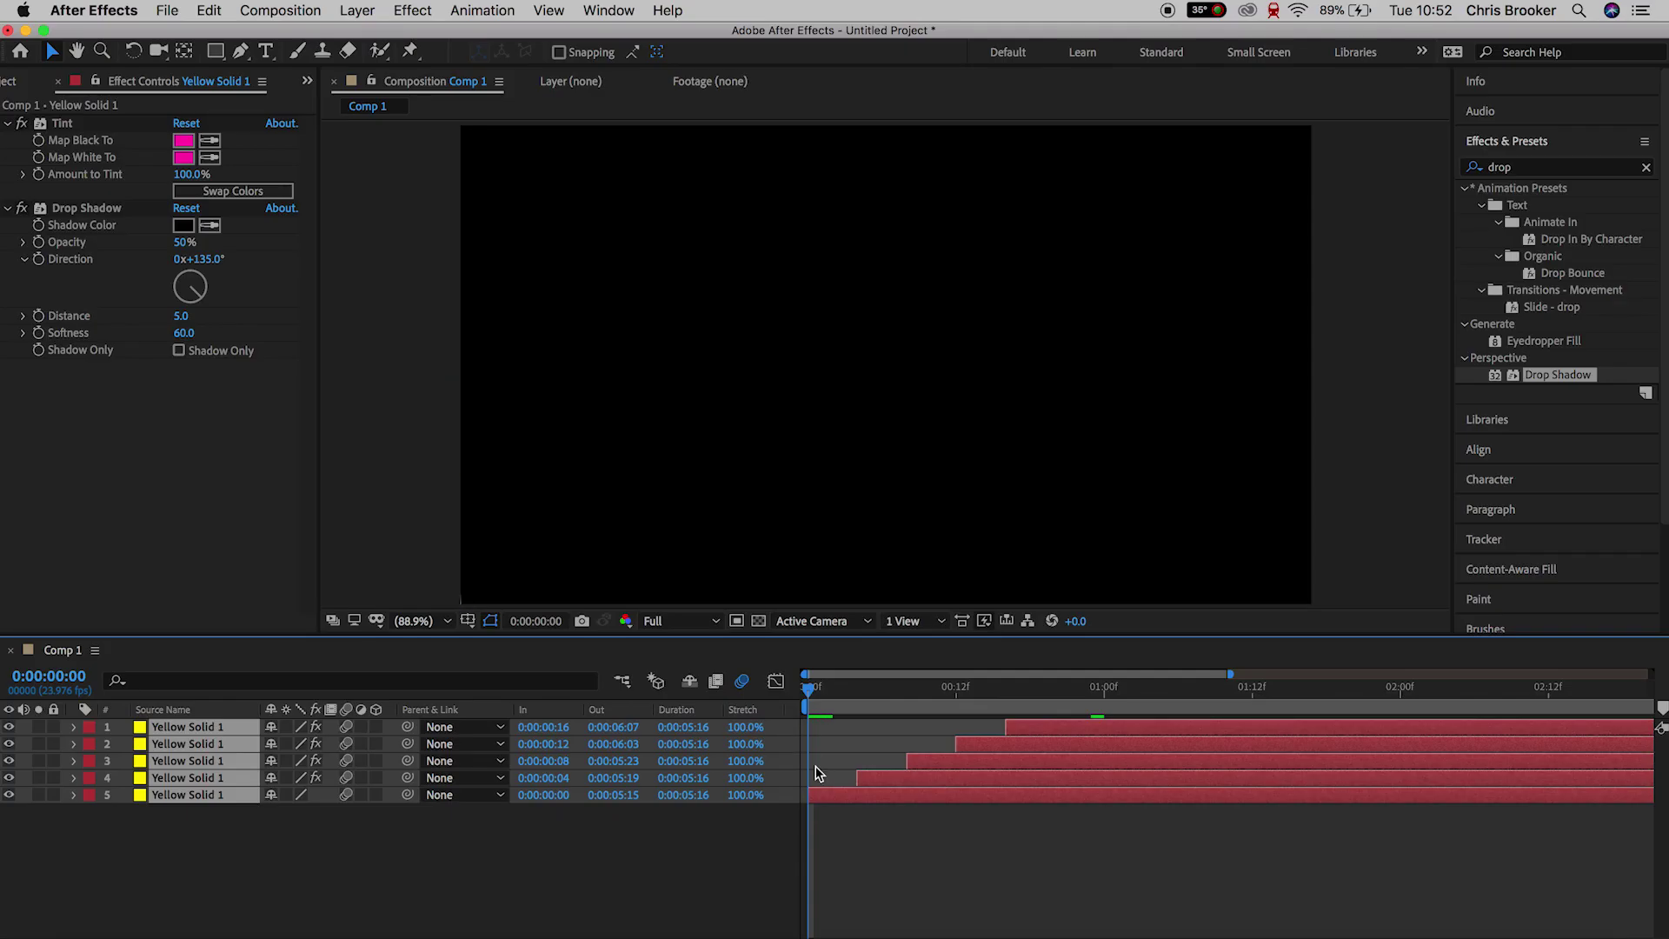
pyautogui.press('space')
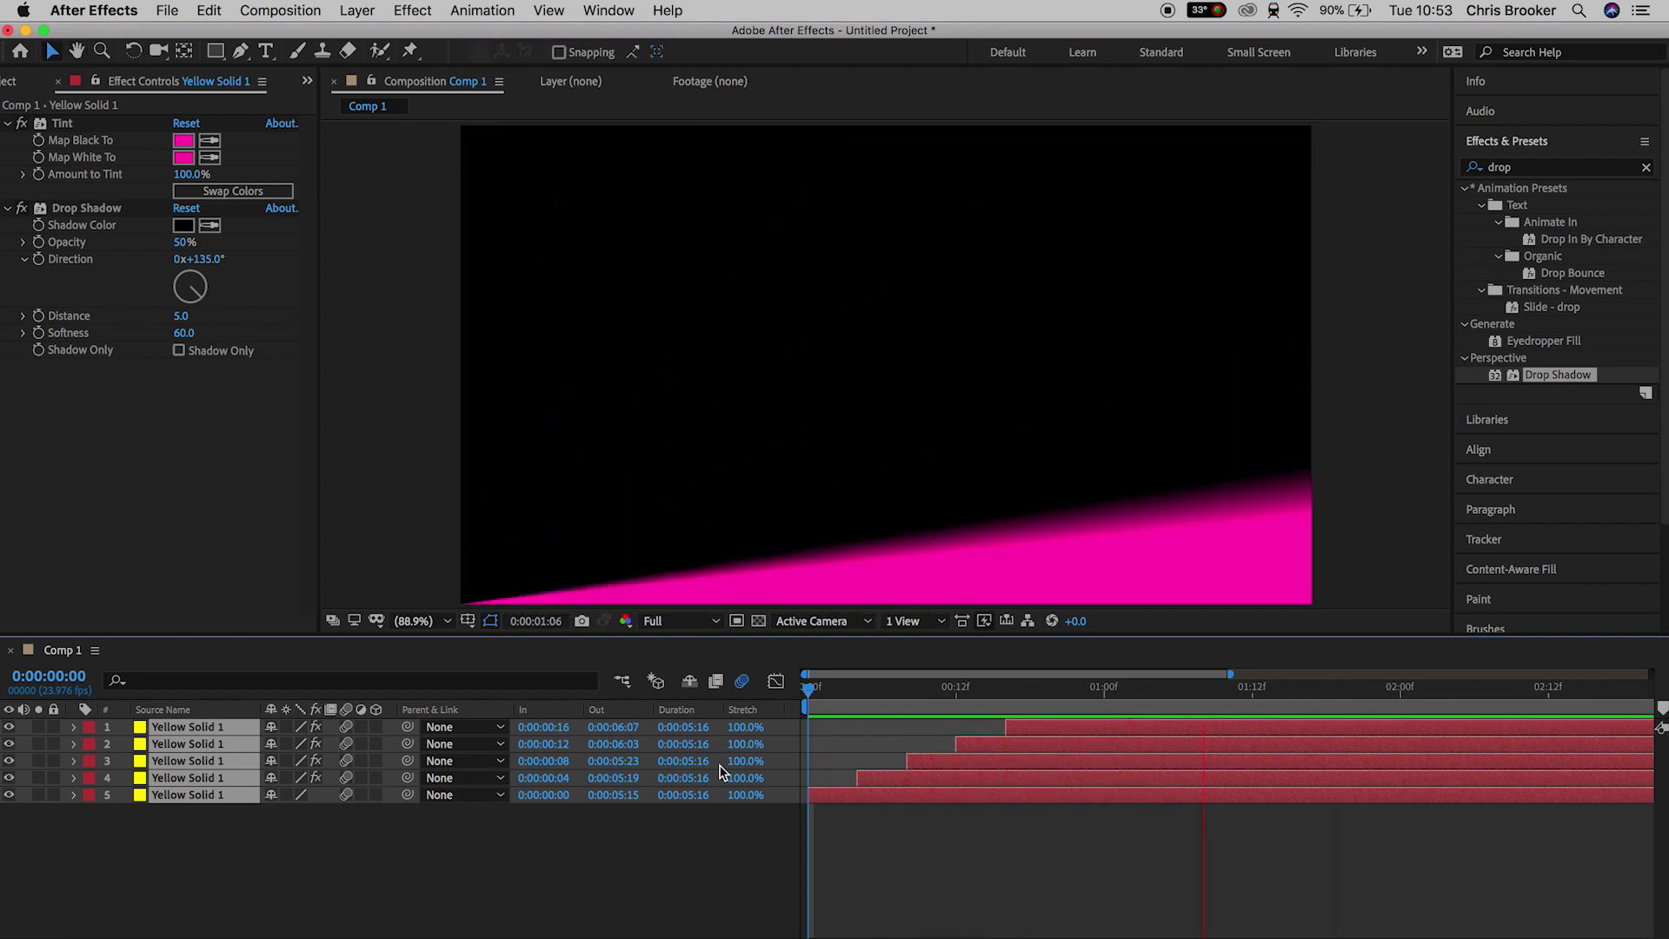
pyautogui.press('space')
pyautogui.moveTo(1216, 693); pyautogui.dragTo(1240, 698)
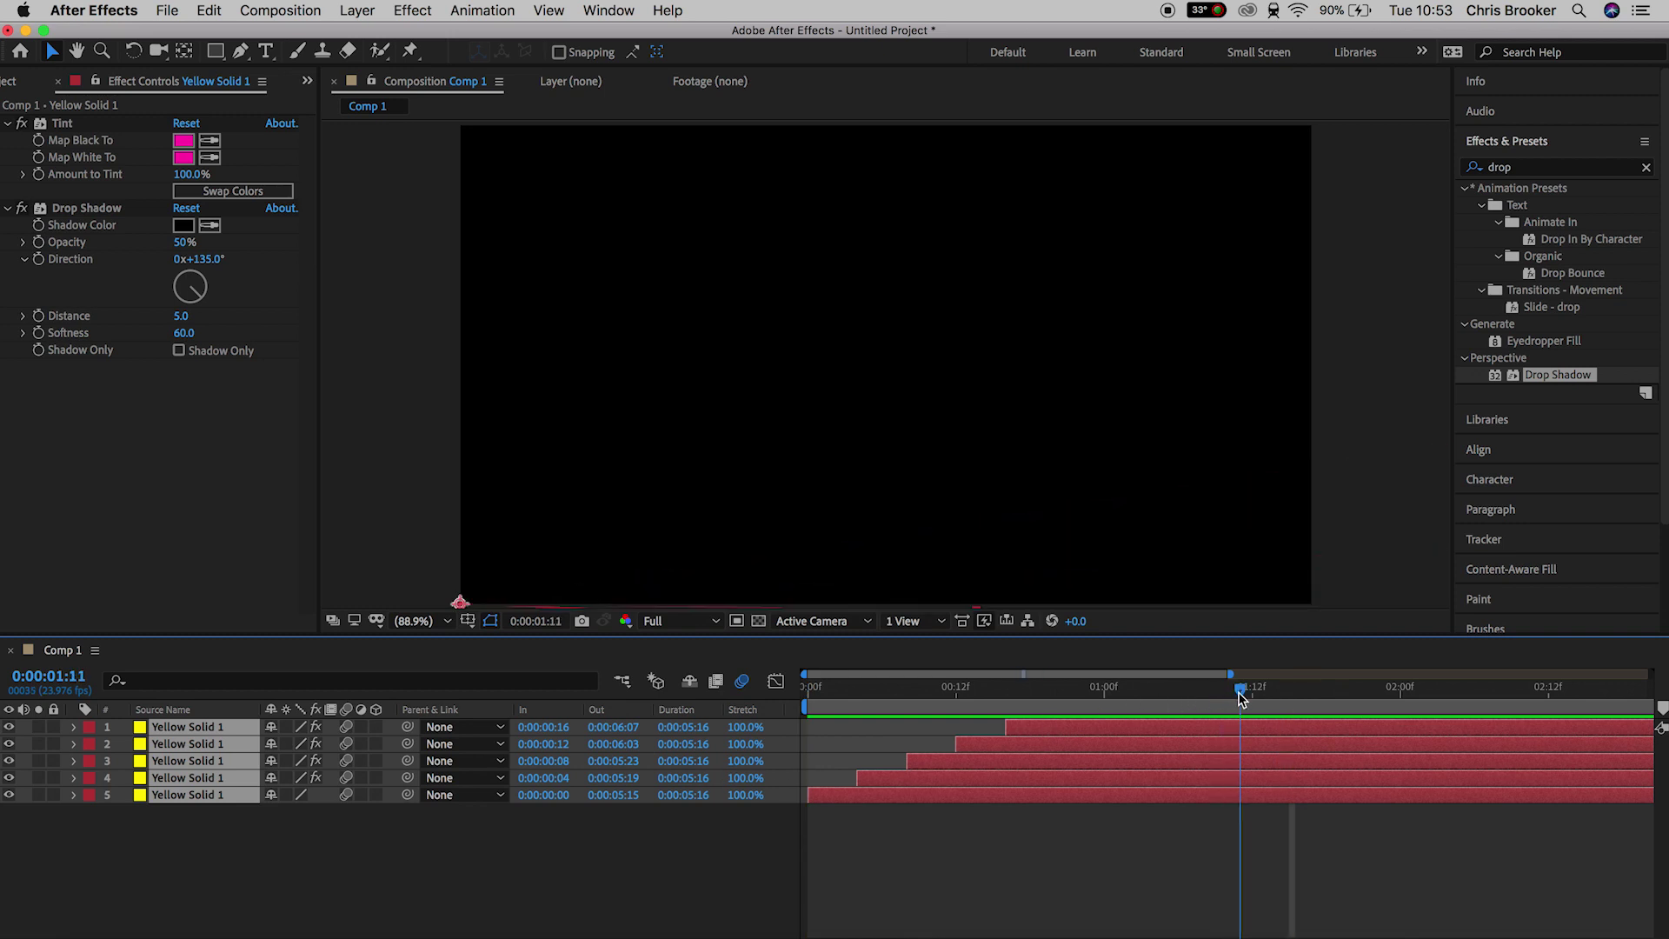
# Pre-compose the five solid layers into a new composition named TRANSITION
pyautogui.click(1210, 891)
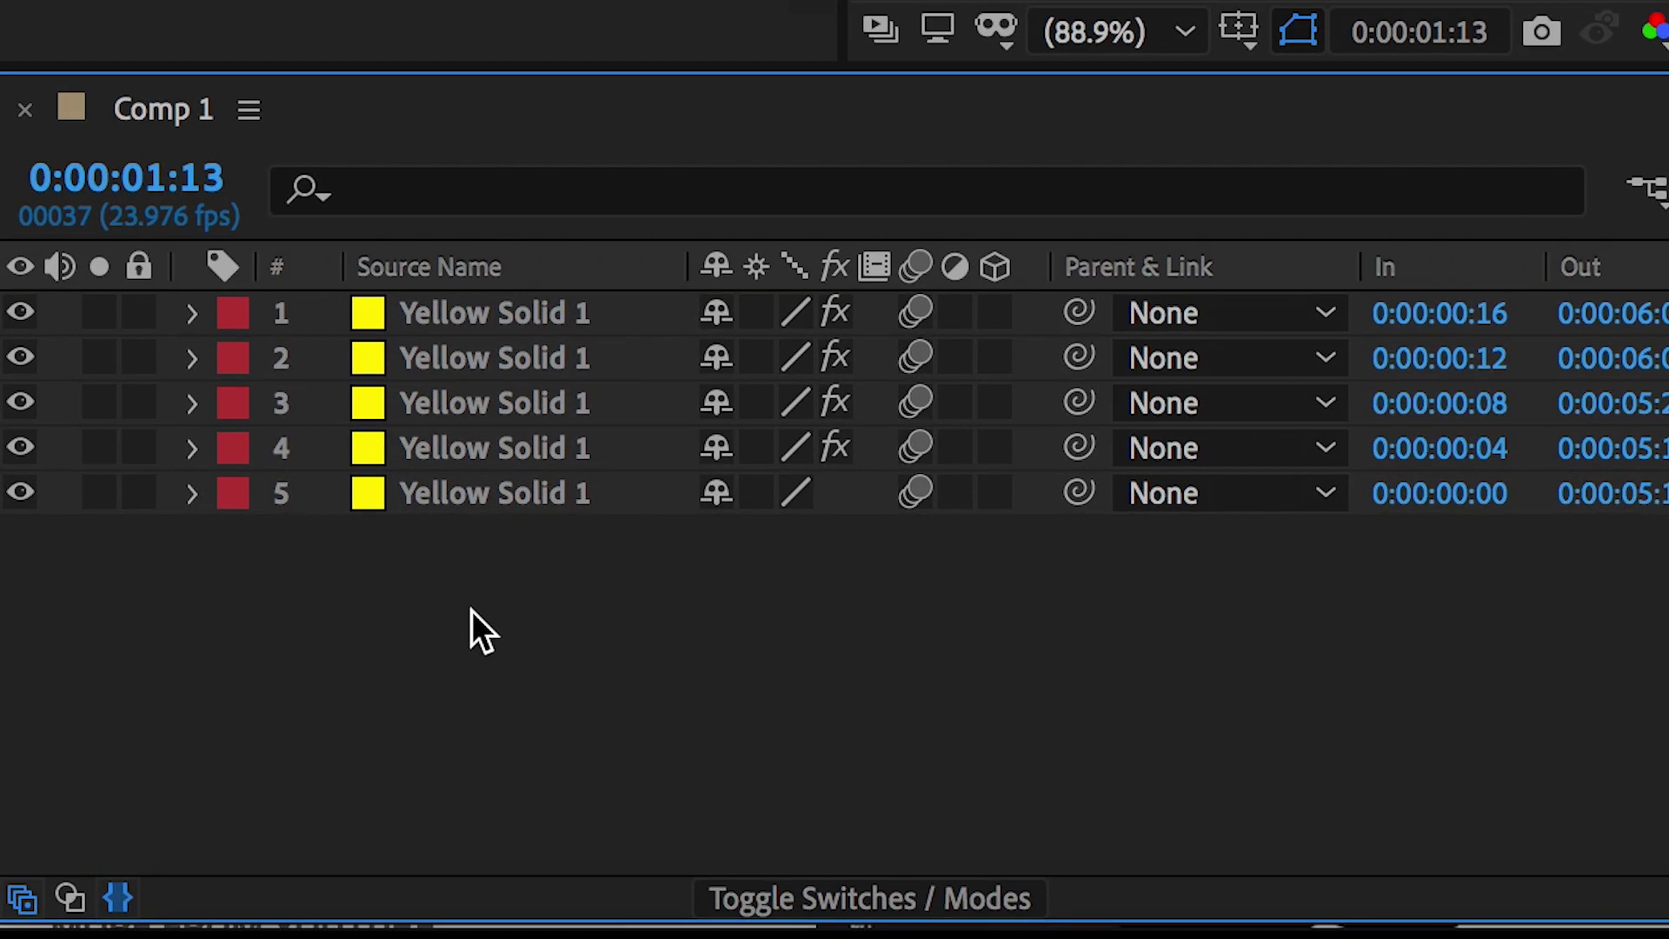
pyautogui.moveTo(471, 610); pyautogui.dragTo(544, 304)
pyautogui.rightClick(543, 306)
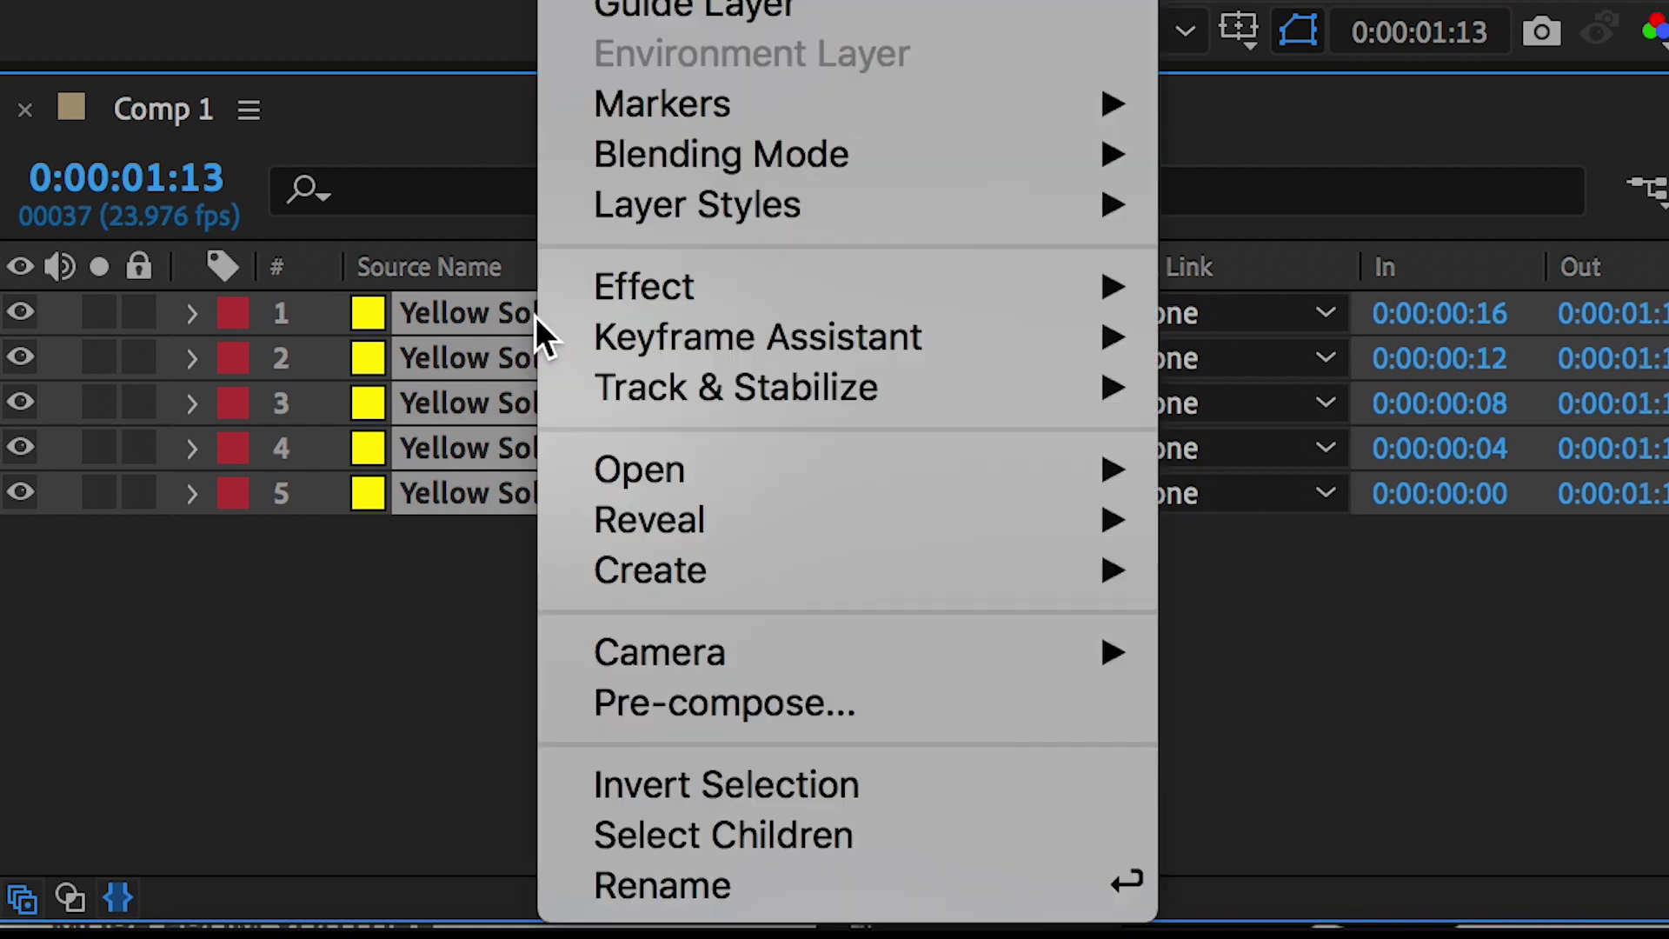
pyautogui.click(723, 711)
pyautogui.write('T')
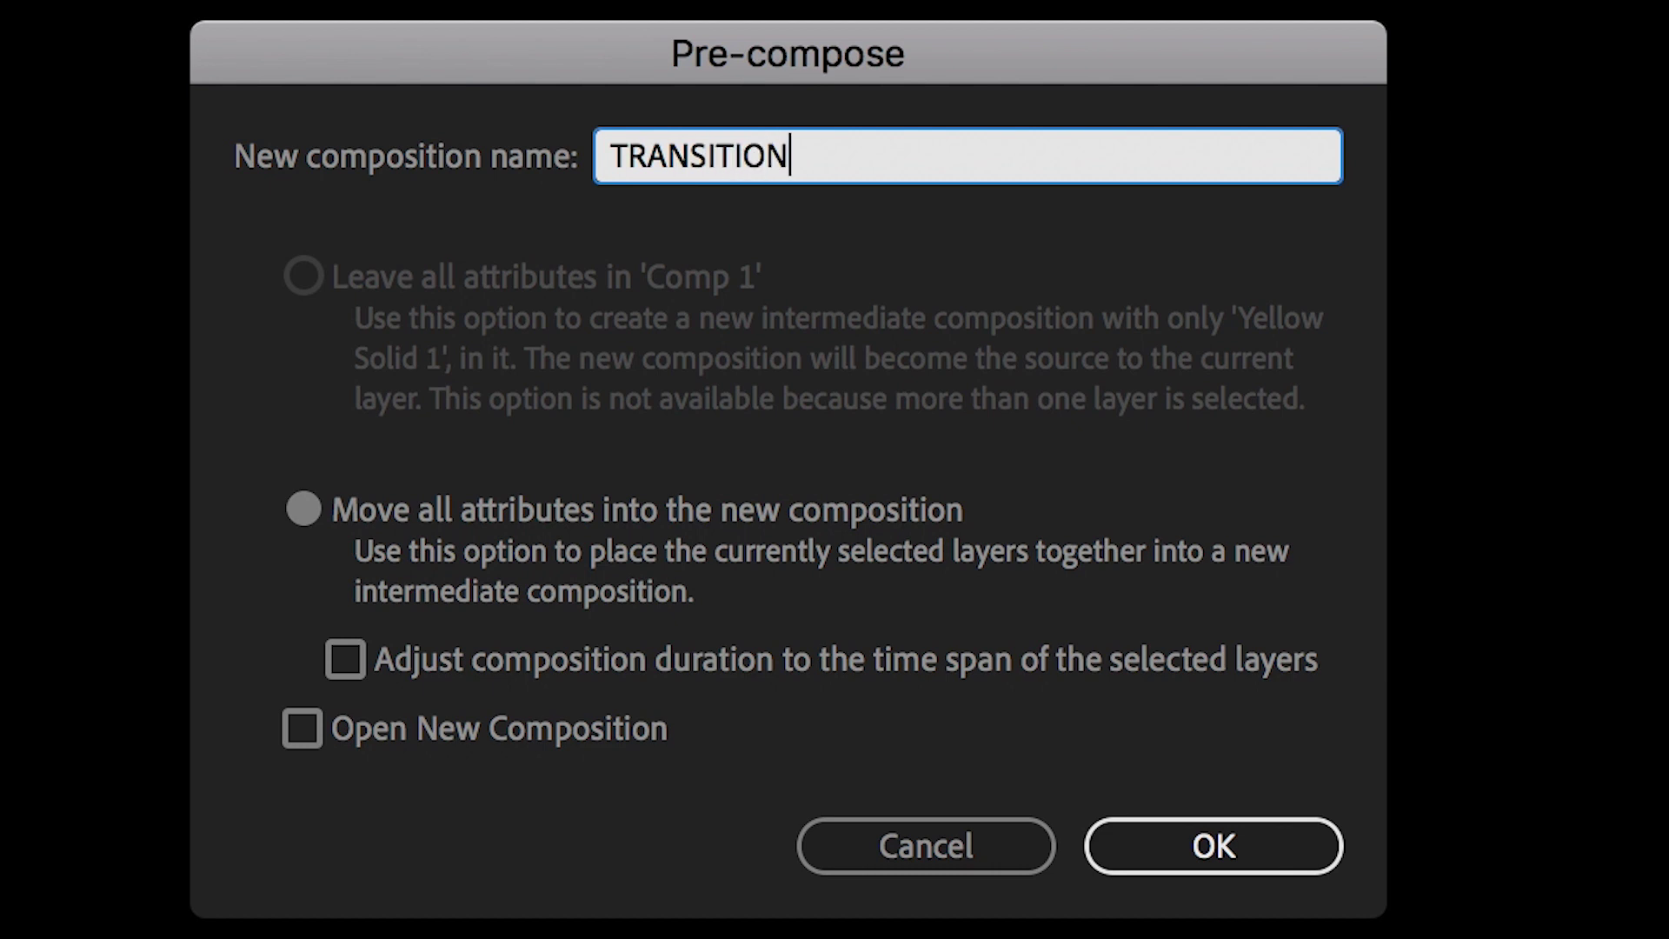
pyautogui.write('RANSITION')
pyautogui.press('Return')
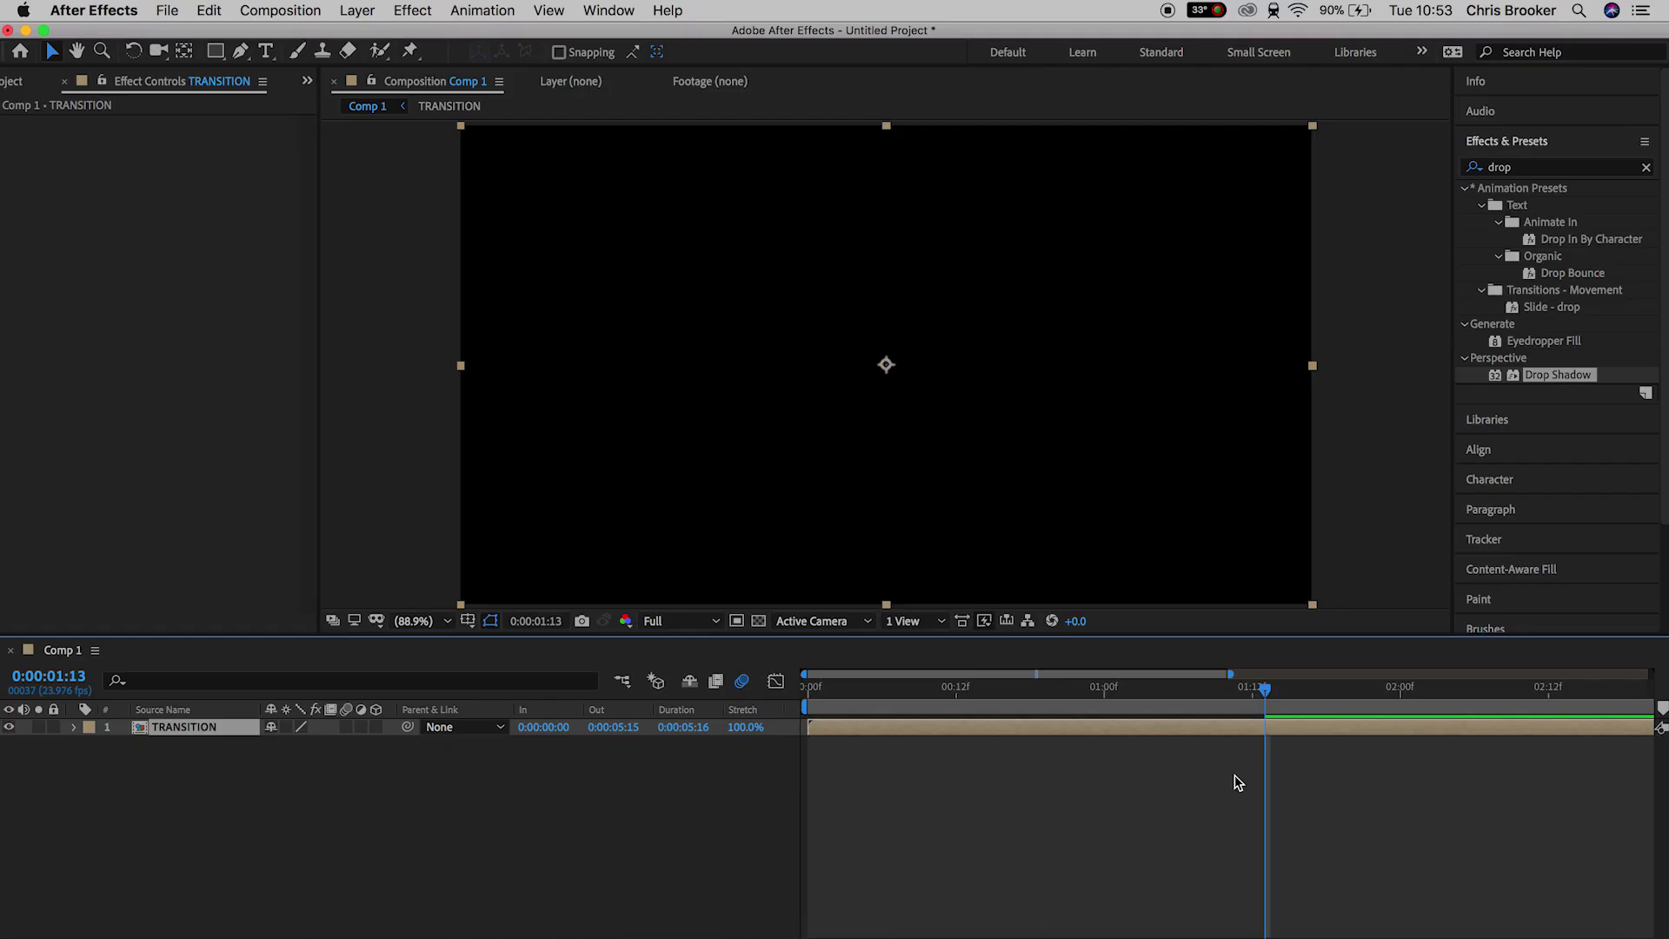
# Trim the TRANSITION layer to end at 0:00:01:12 by splitting and deleting the later part
pyautogui.press('super+shift+d')
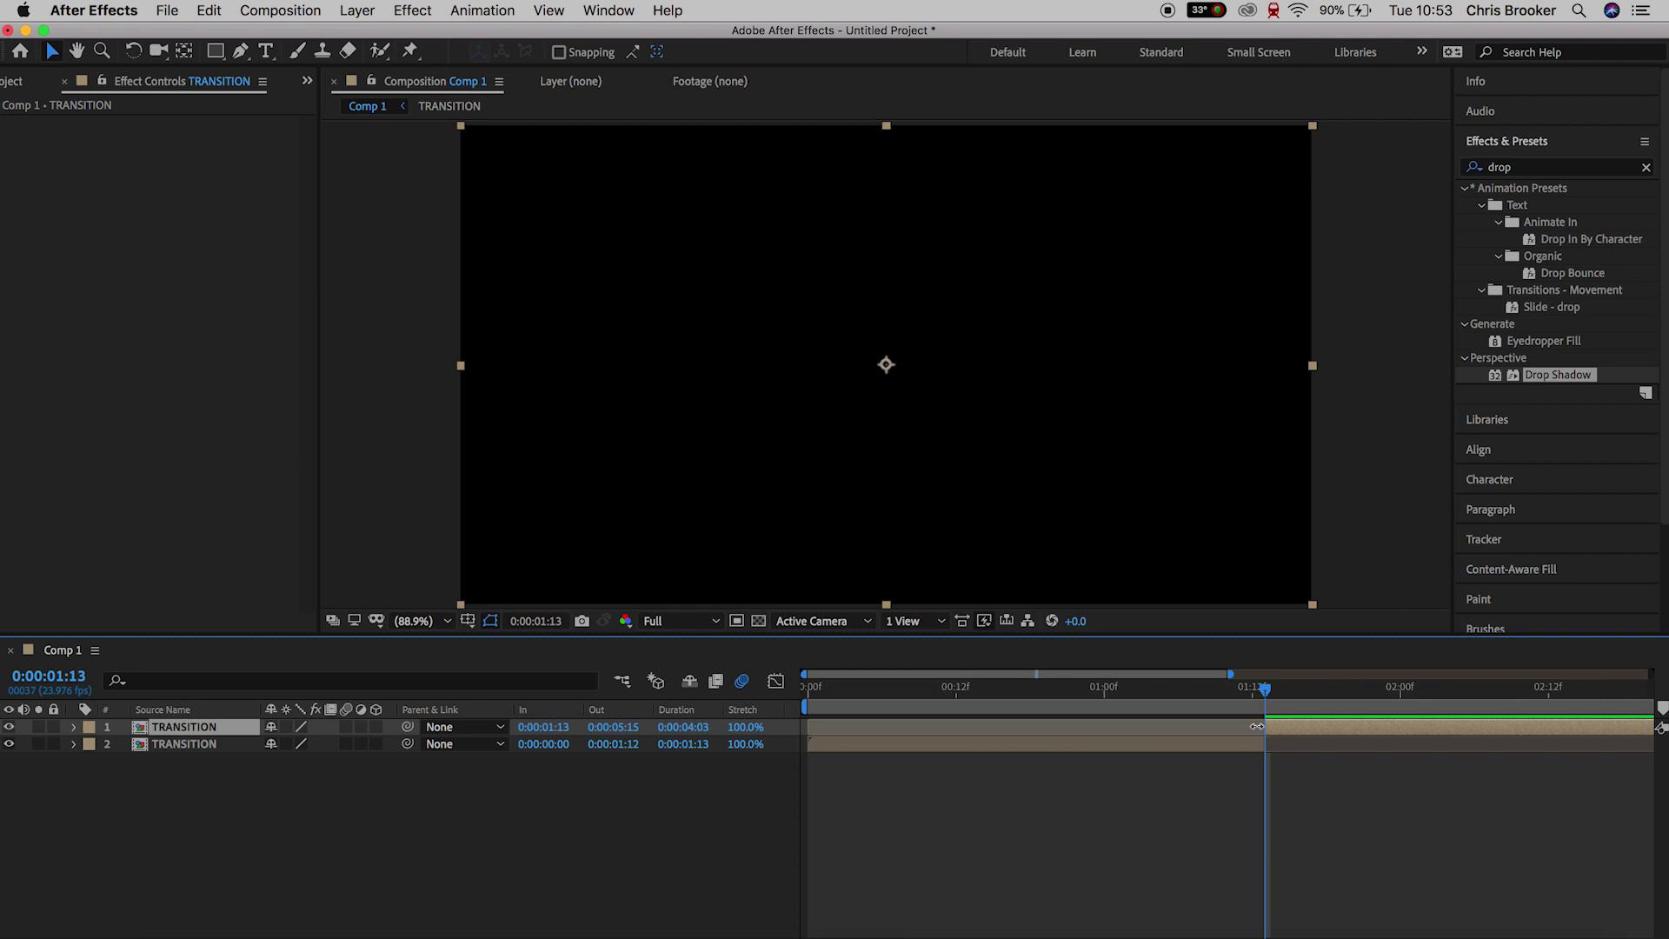
pyautogui.press('Delete')
pyautogui.moveTo(1263, 691); pyautogui.dragTo(817, 702)
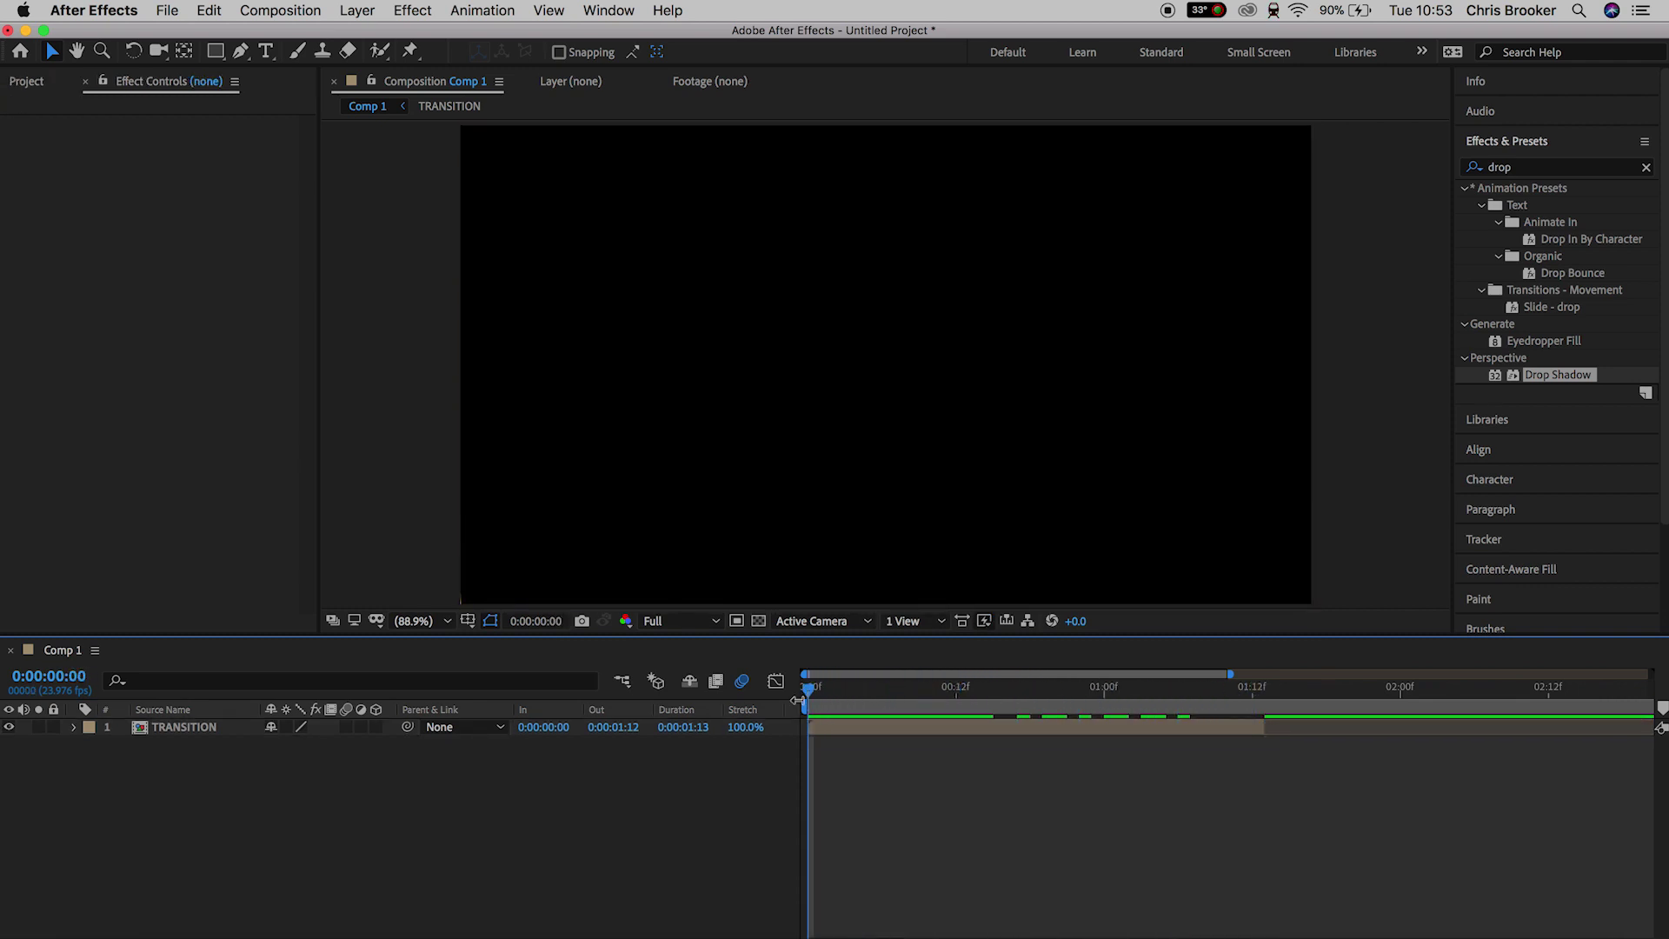
# Shift the TRANSITION layer to start at 0:00:00:12, overlapping the HELLO text
pyautogui.click(905, 733)
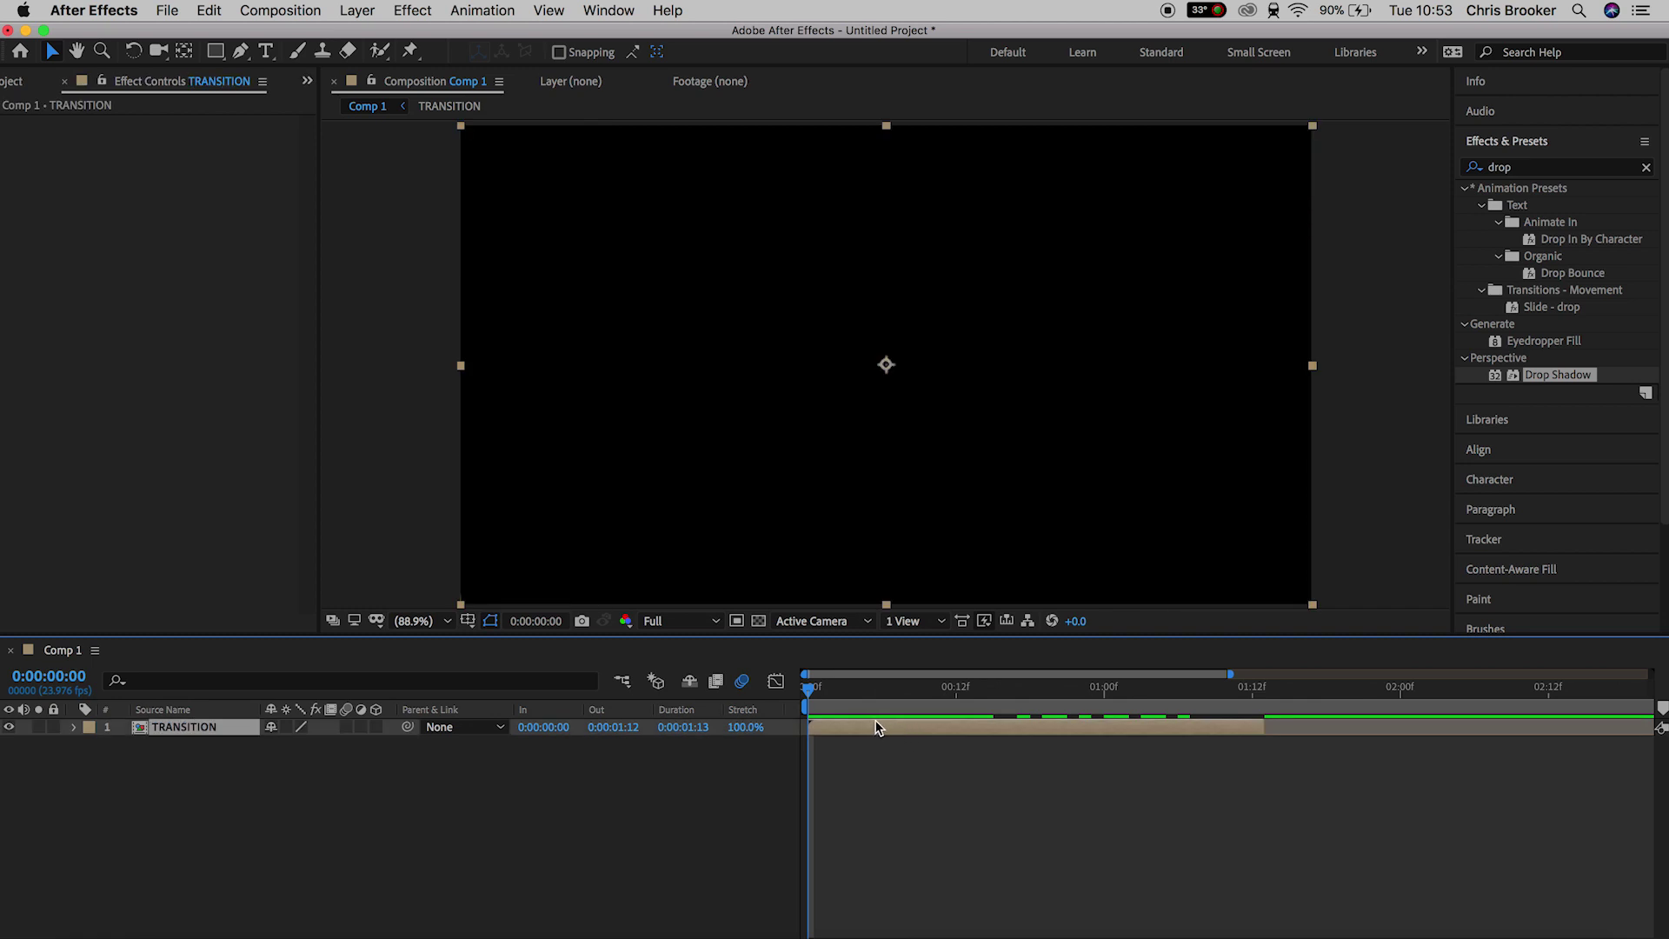
pyautogui.moveTo(876, 728); pyautogui.dragTo(1028, 734)
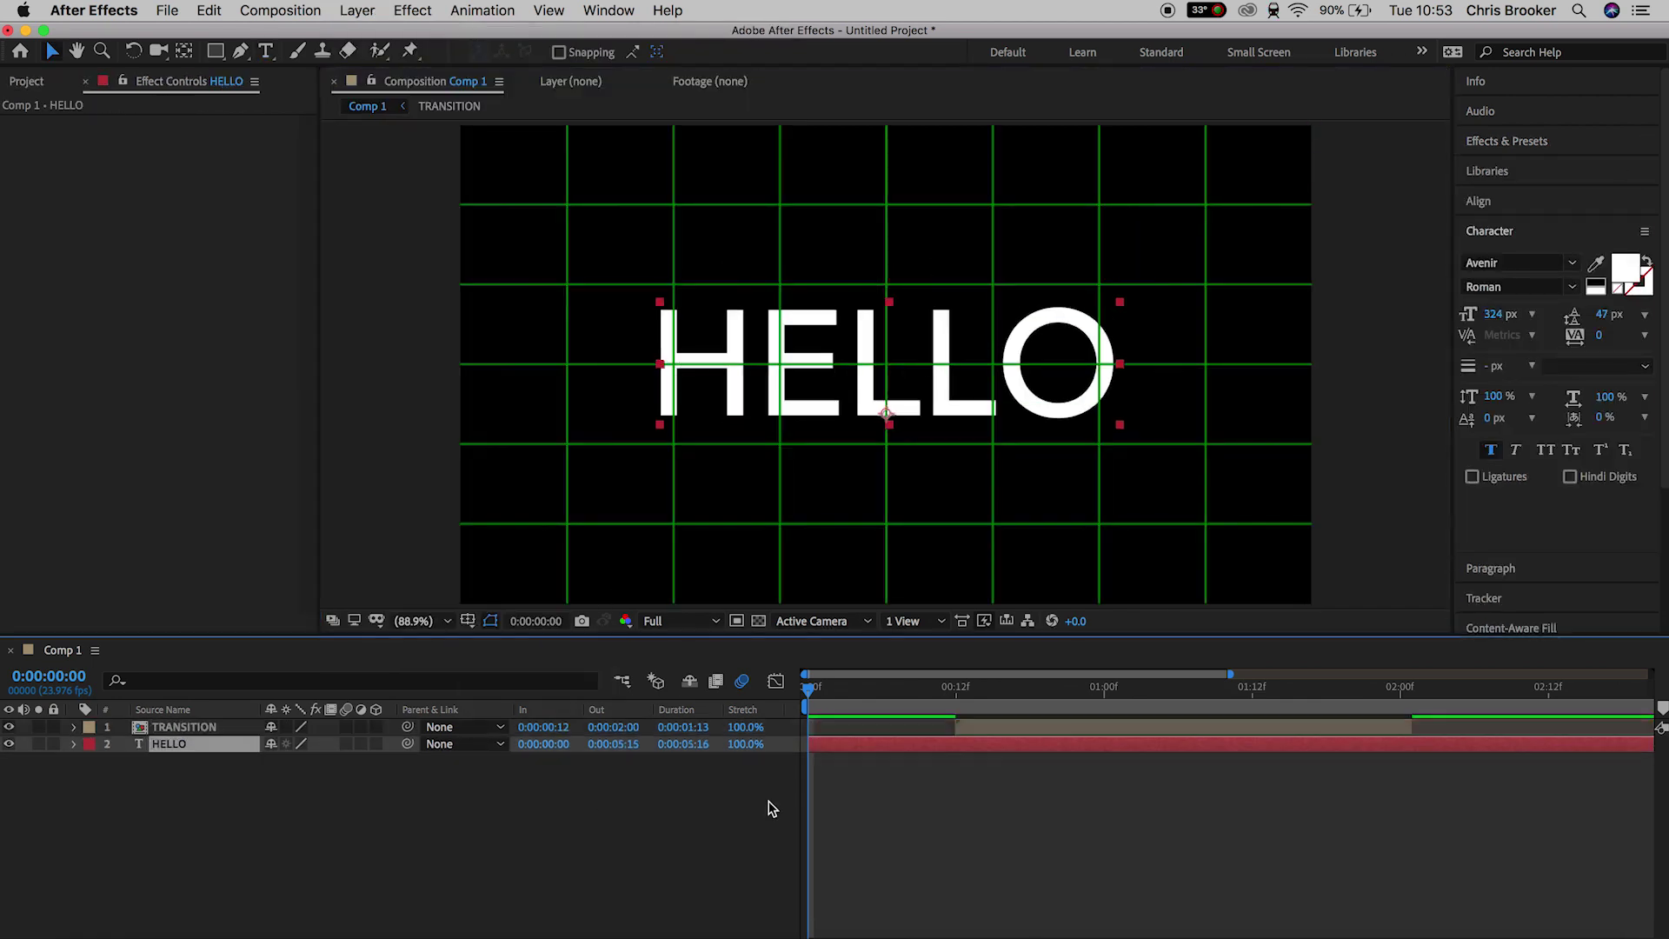
pyautogui.click(1401, 746)
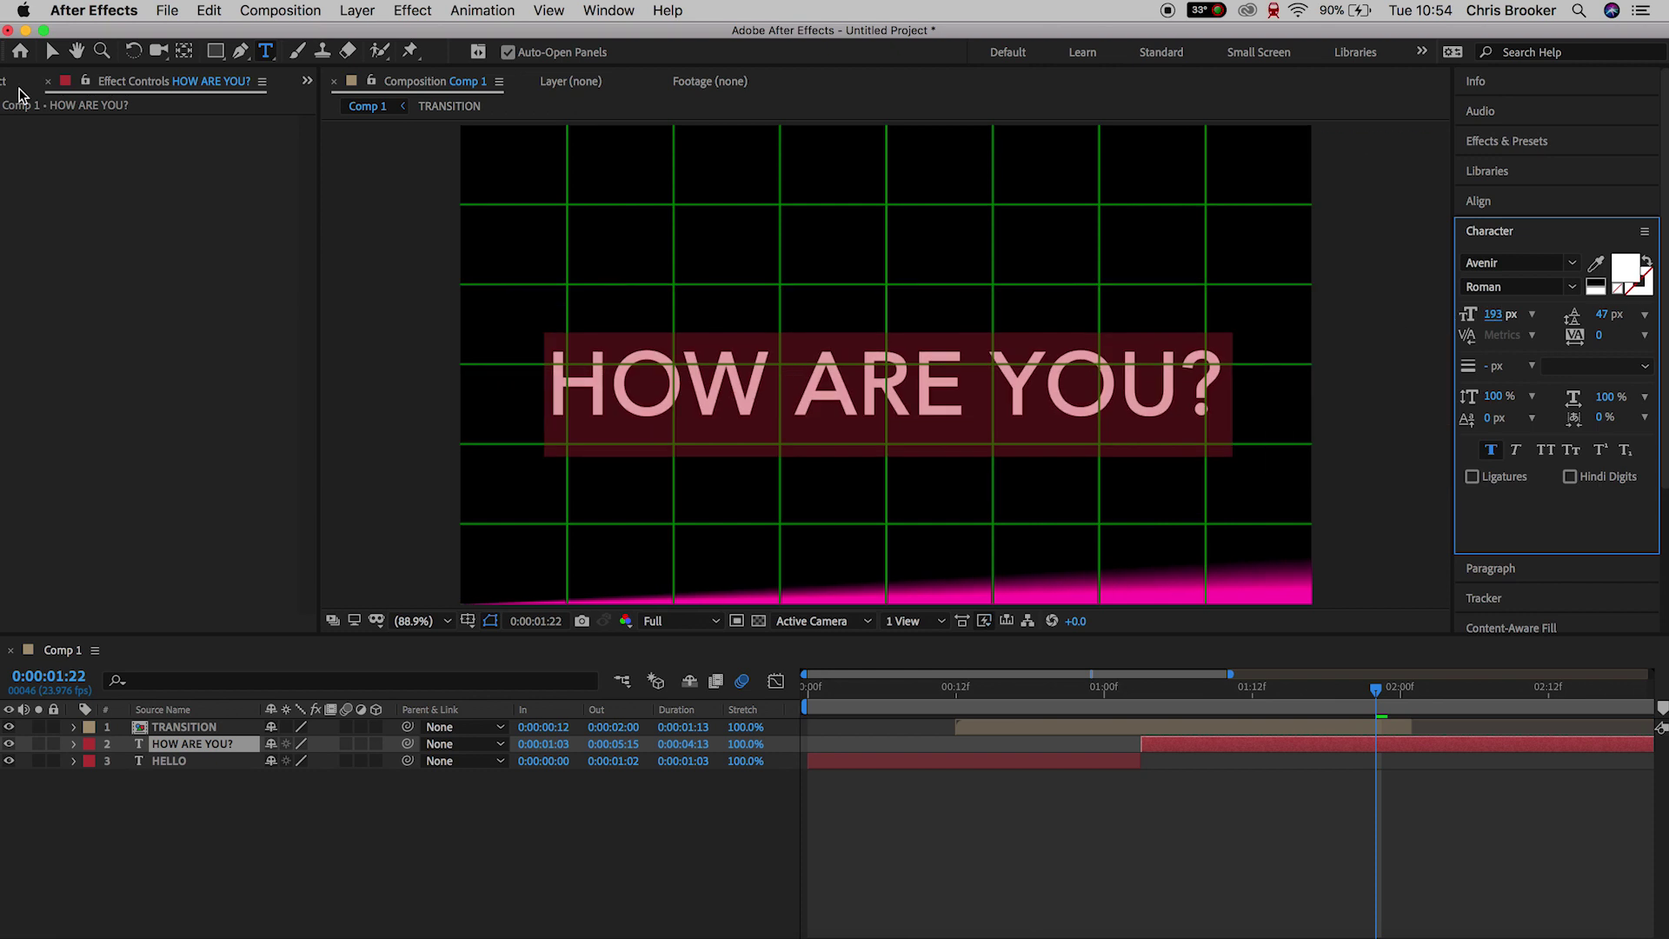
# Preview the HELLO to HOW ARE YOU? sequence from the start
pyautogui.moveTo(1376, 687); pyautogui.dragTo(810, 703)
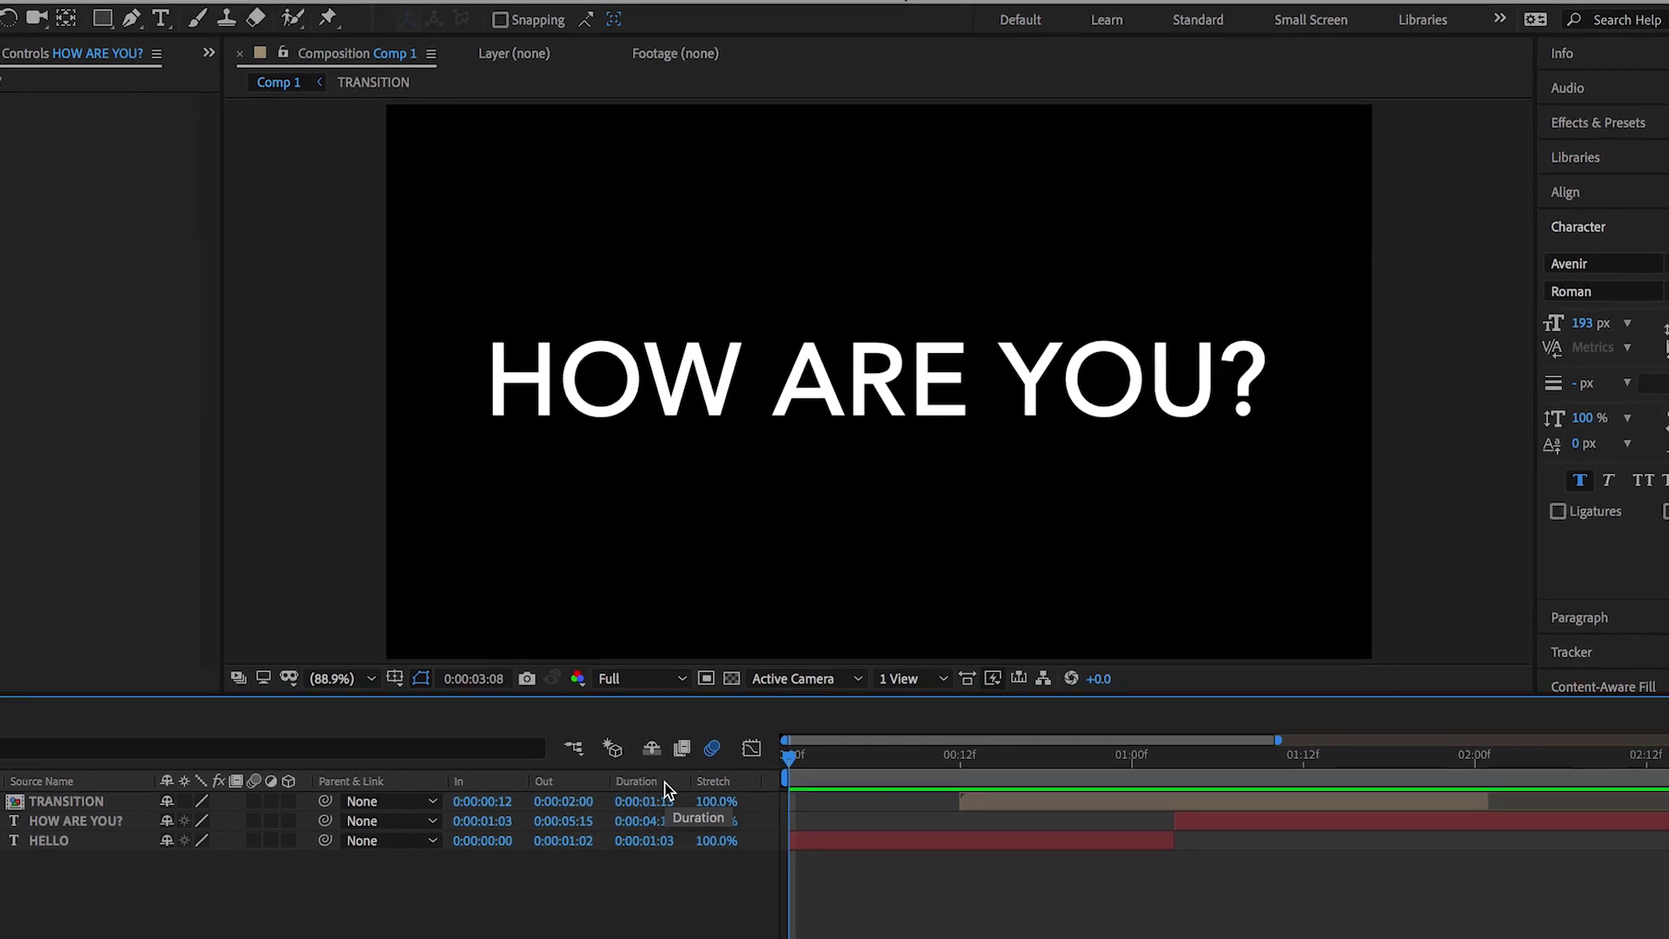
pyautogui.press('-')
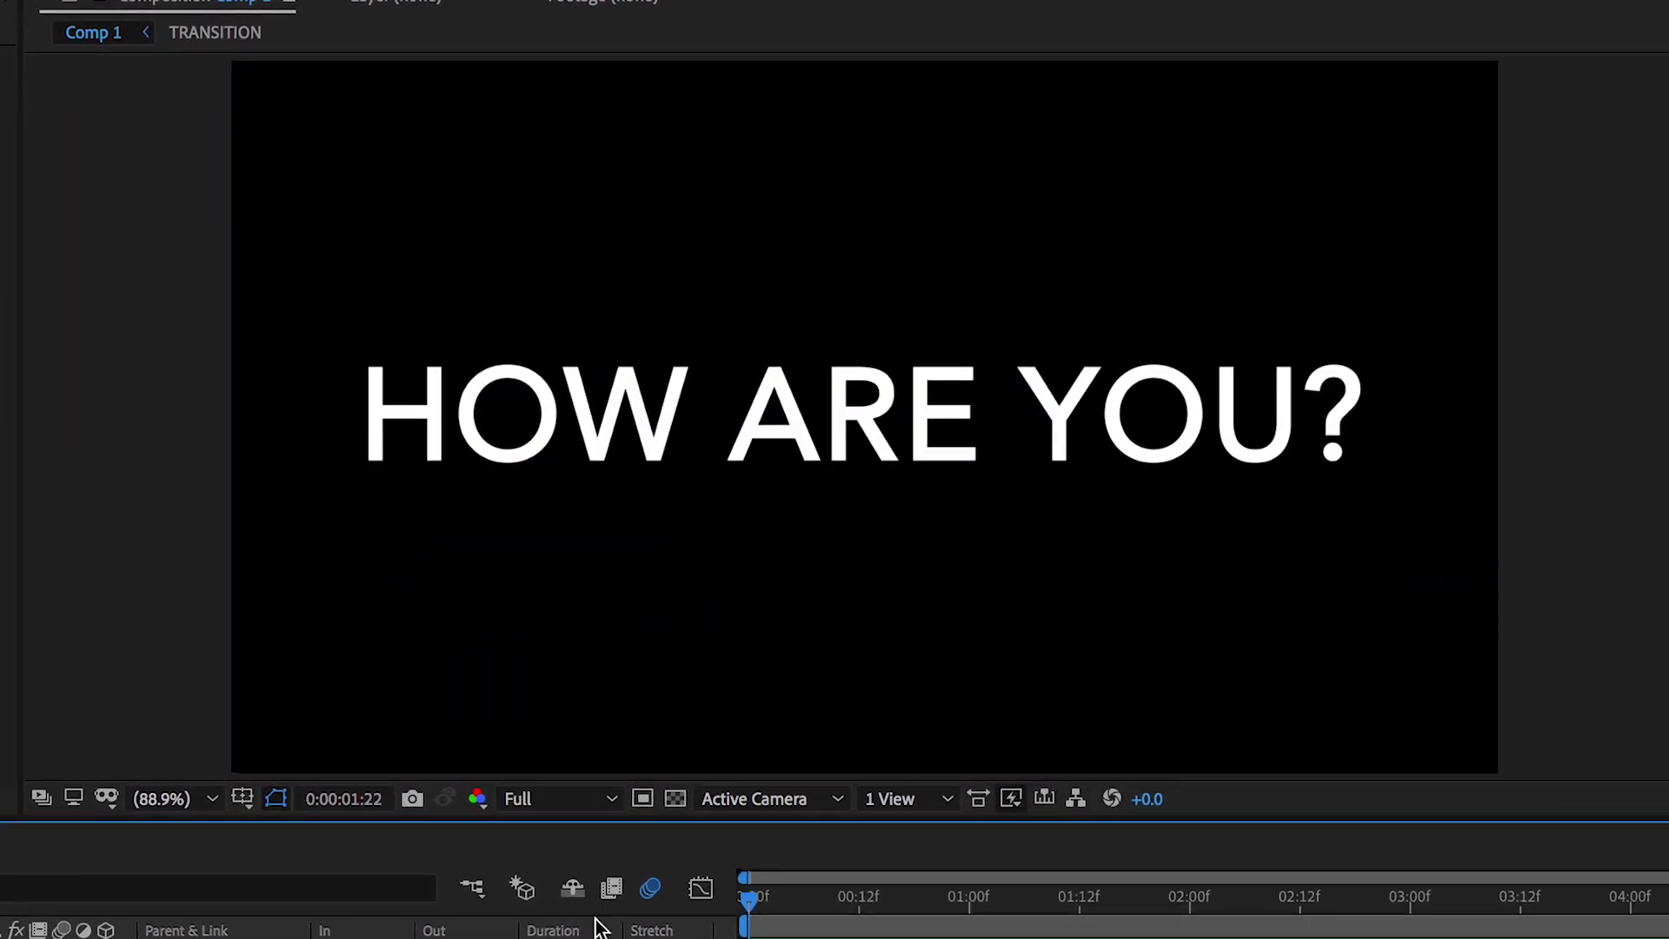
pyautogui.press('space')
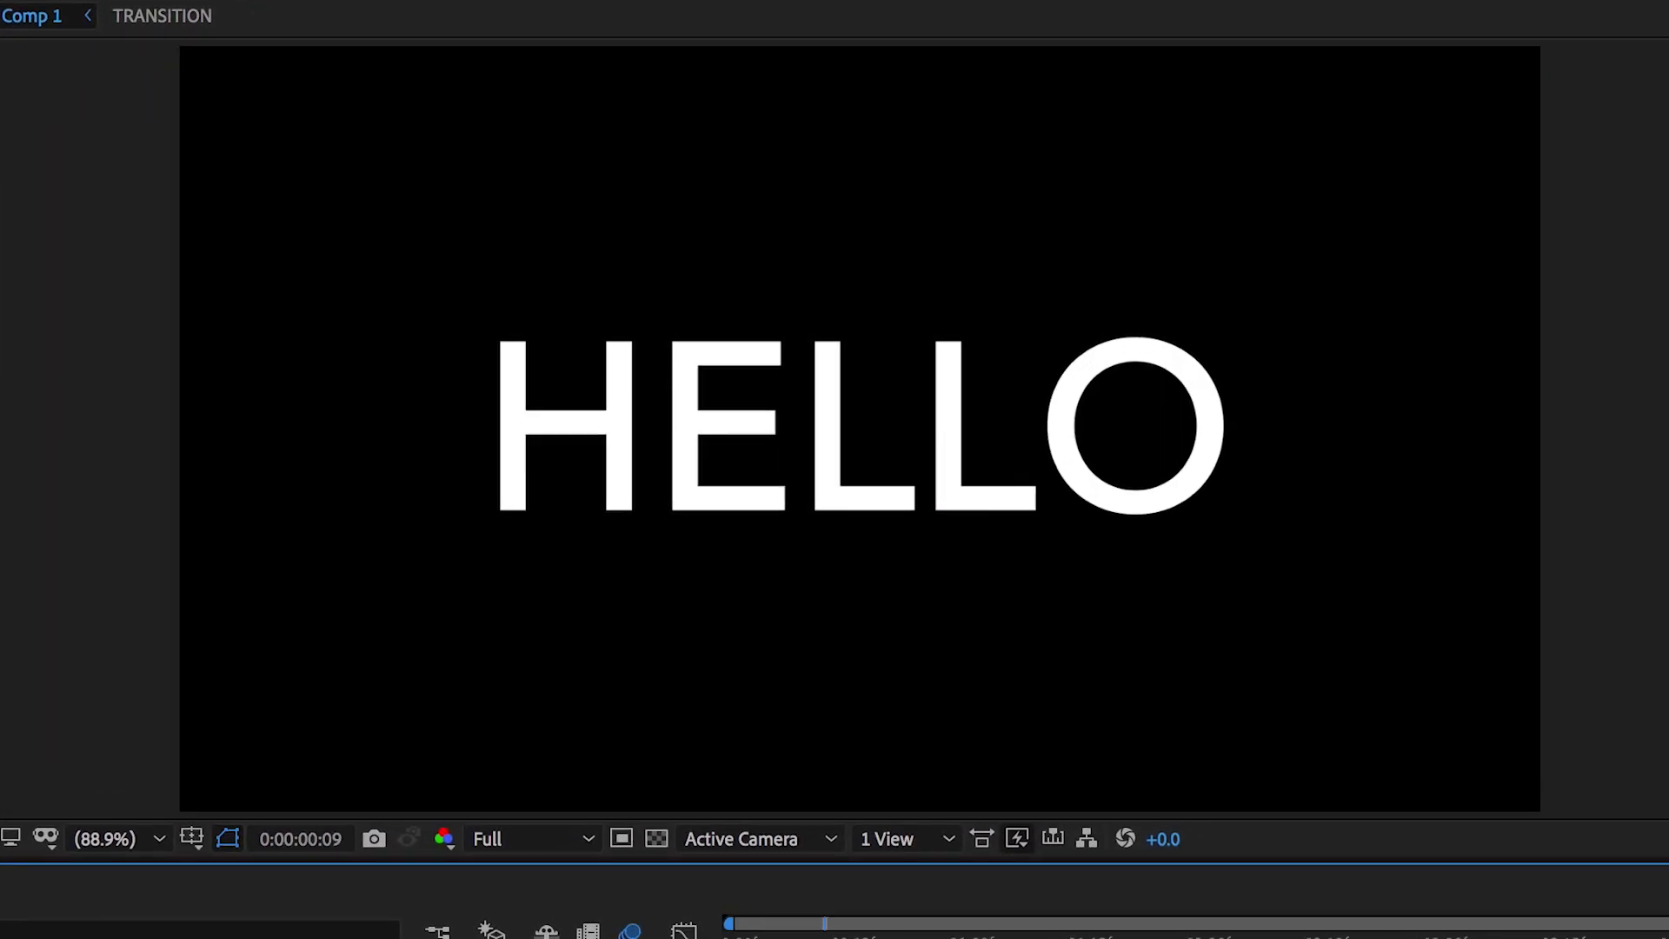